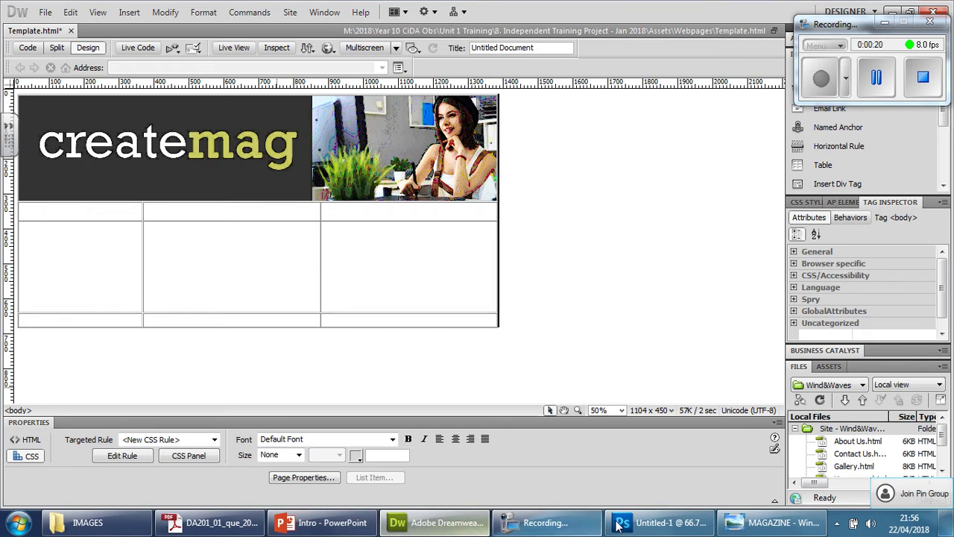
Switch to Photoshop to view the createmag banner design, leave its text editing mode and minimize the window.
click(660, 522)
drag(153, 278, 403, 278)
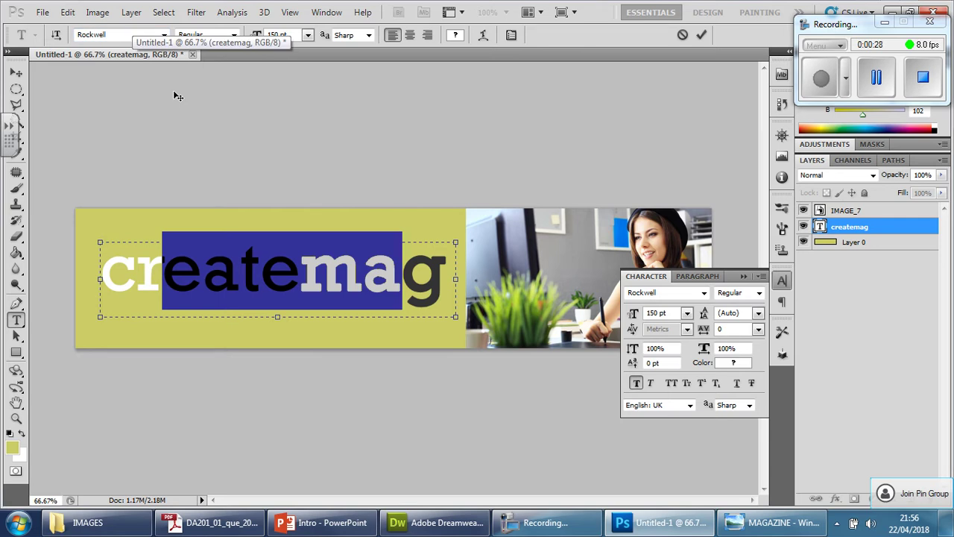
click(16, 72)
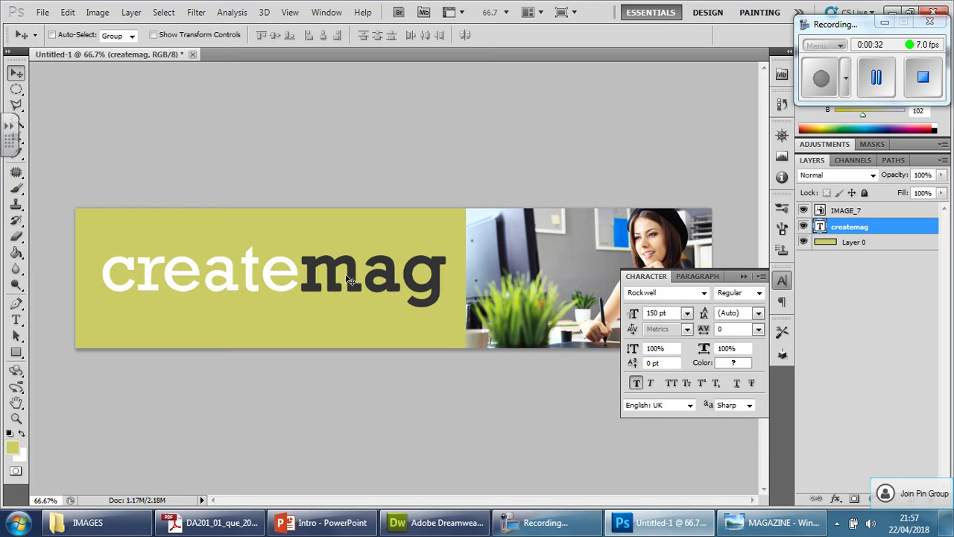
click(892, 13)
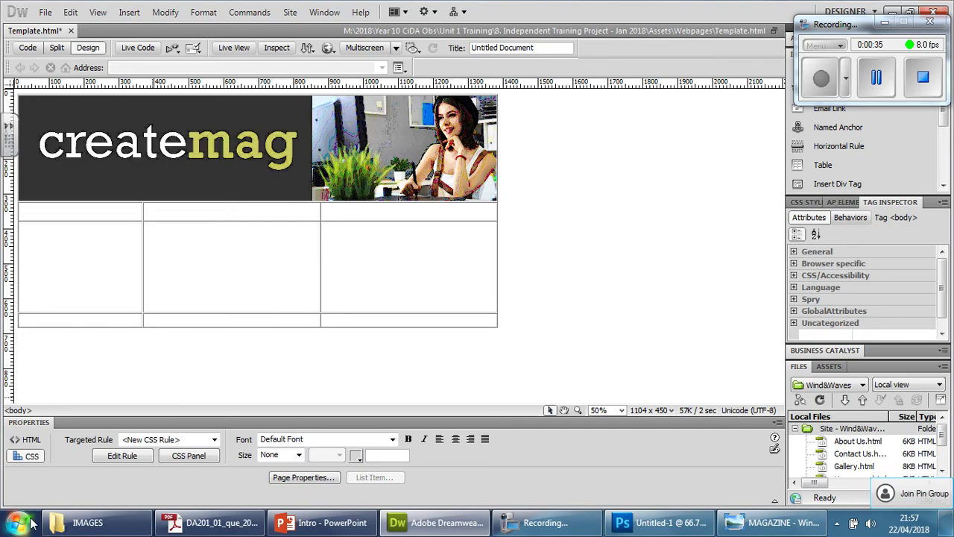
Launch Adobe Fireworks CS5.1 from the Adobe Master Collection CS5.5 programs and start a new Fireworks document.
click(18, 522)
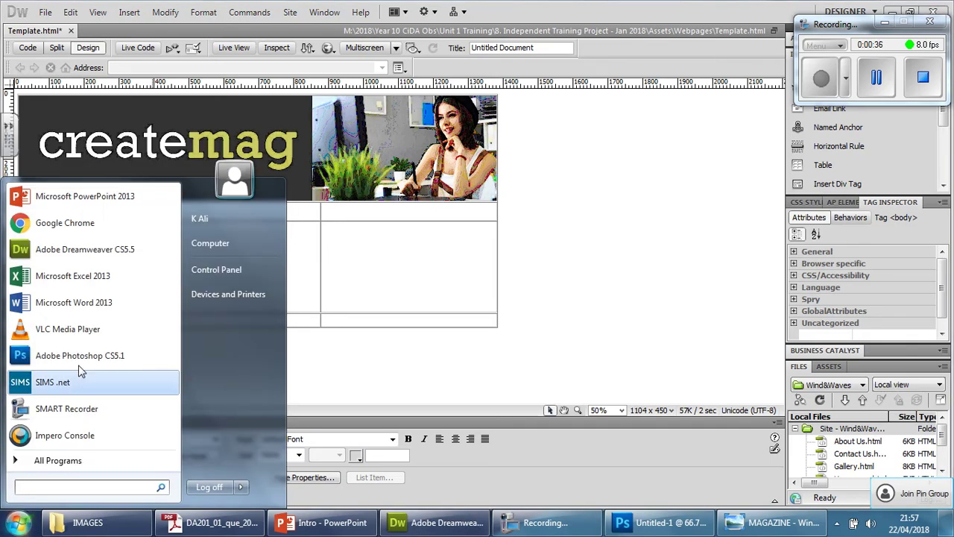
click(70, 460)
scroll(97, 418, down, 4)
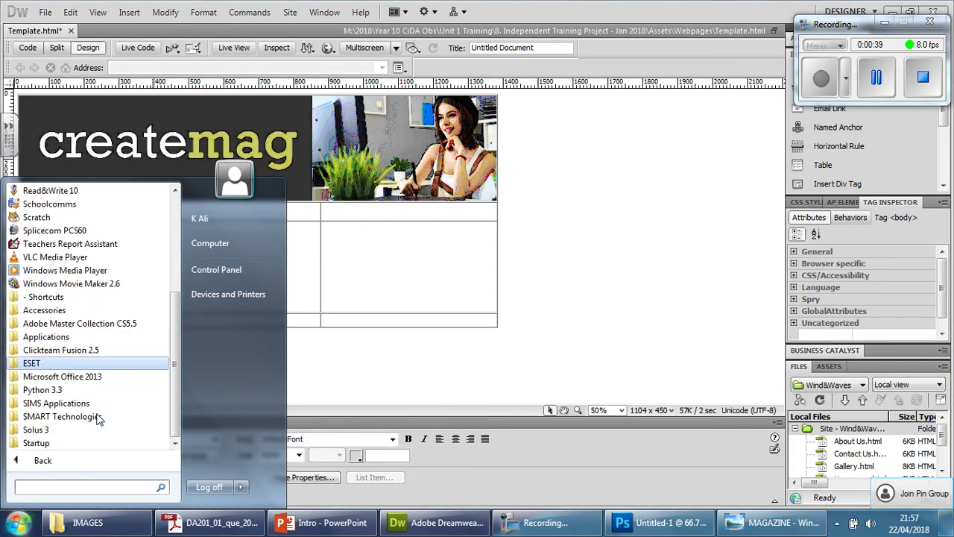
click(82, 325)
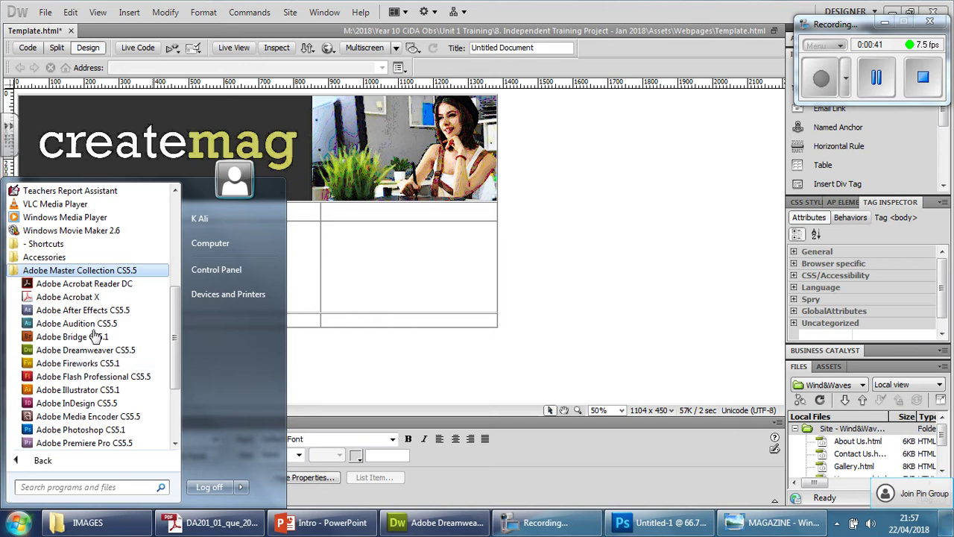
click(108, 364)
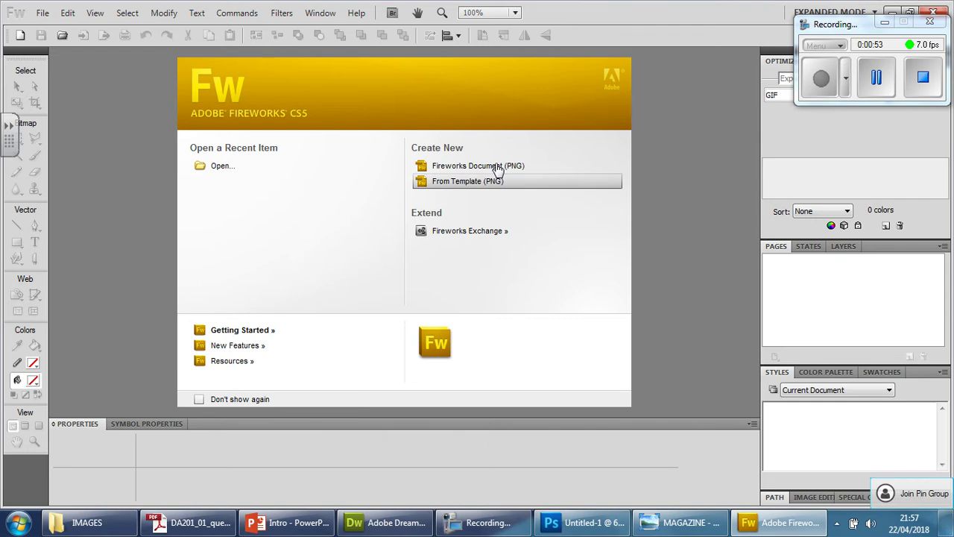
click(498, 170)
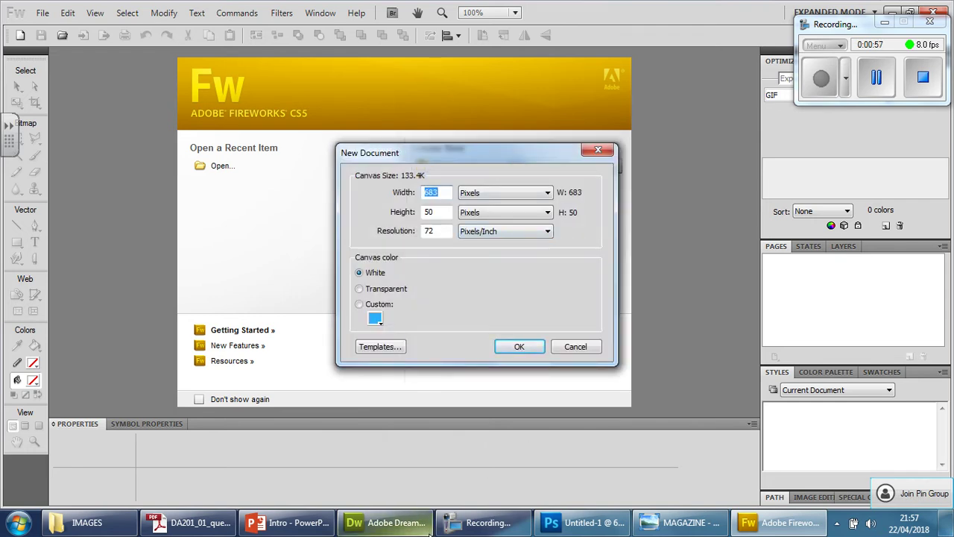
Close the magazine cover image and switch to Dreamweaver to examine the three empty cells below the banner.
mouse_move(428, 530)
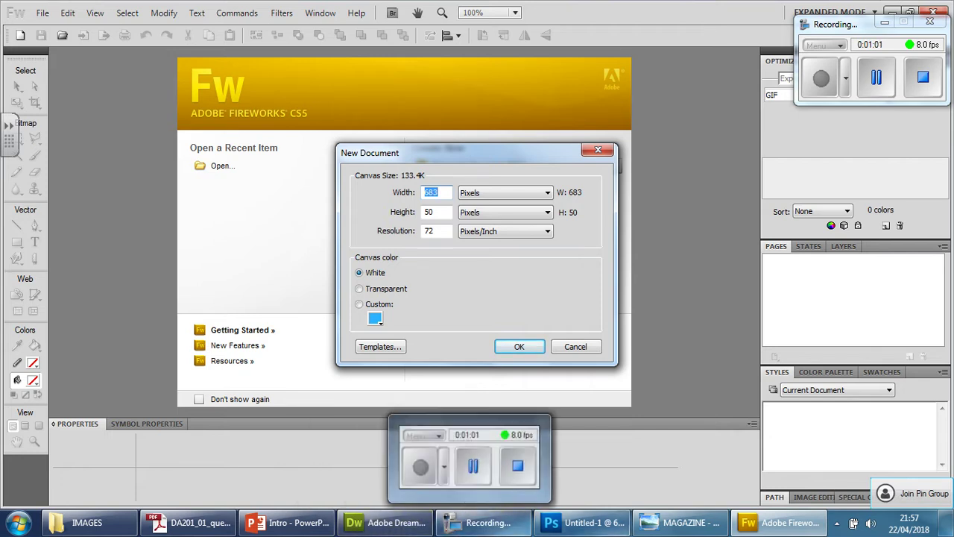
click(673, 526)
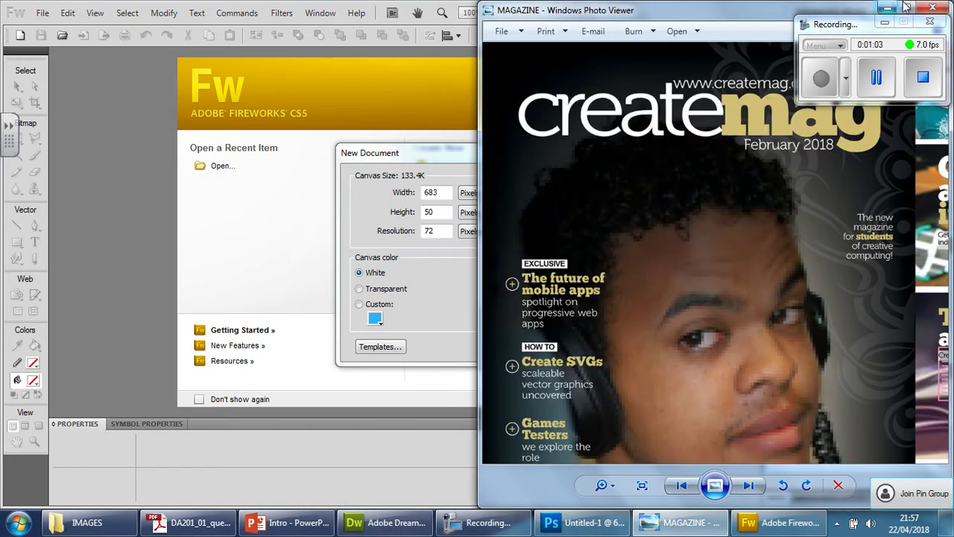
click(932, 8)
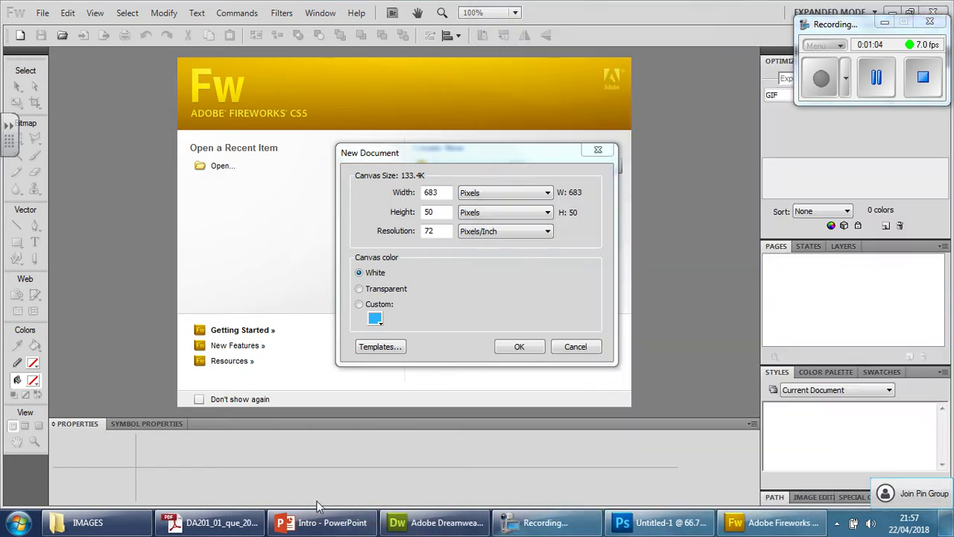
click(436, 522)
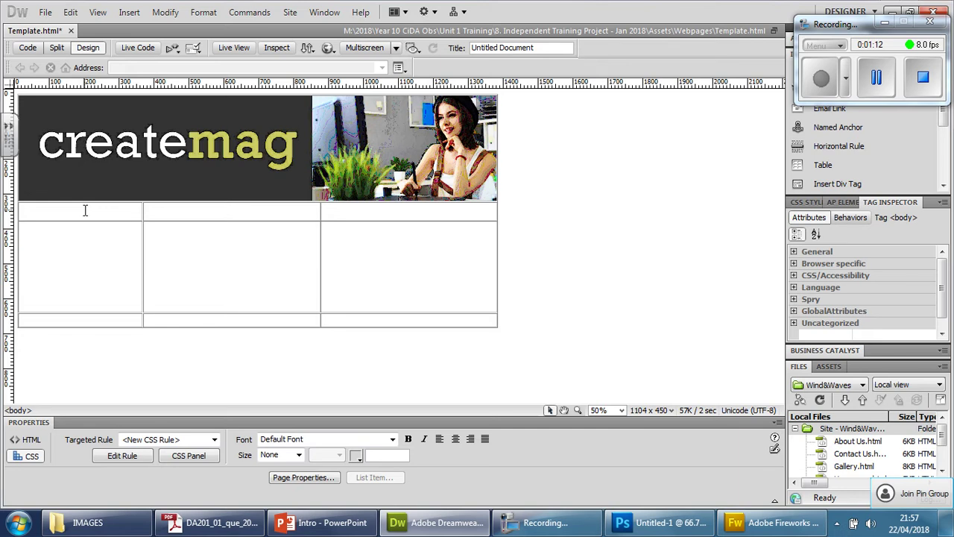
click(216, 212)
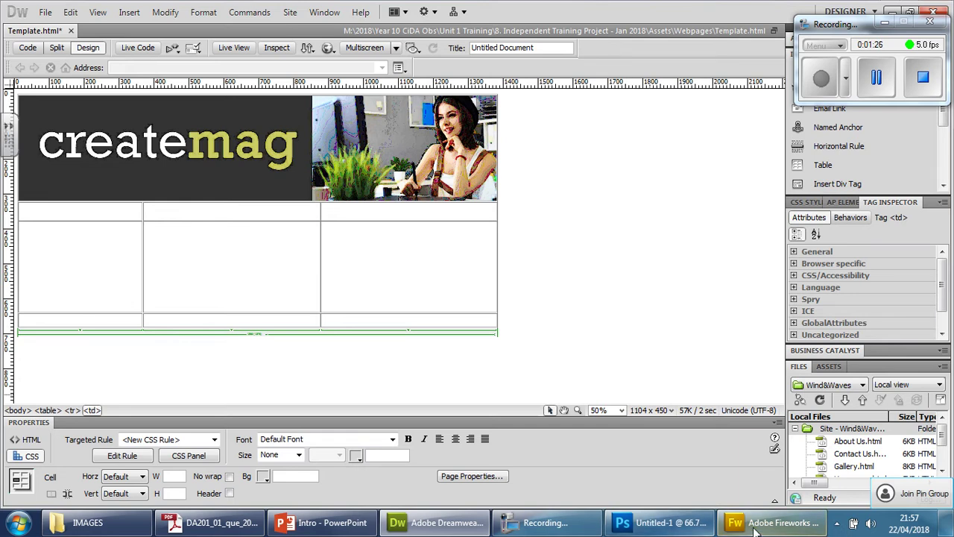
mouse_move(750, 528)
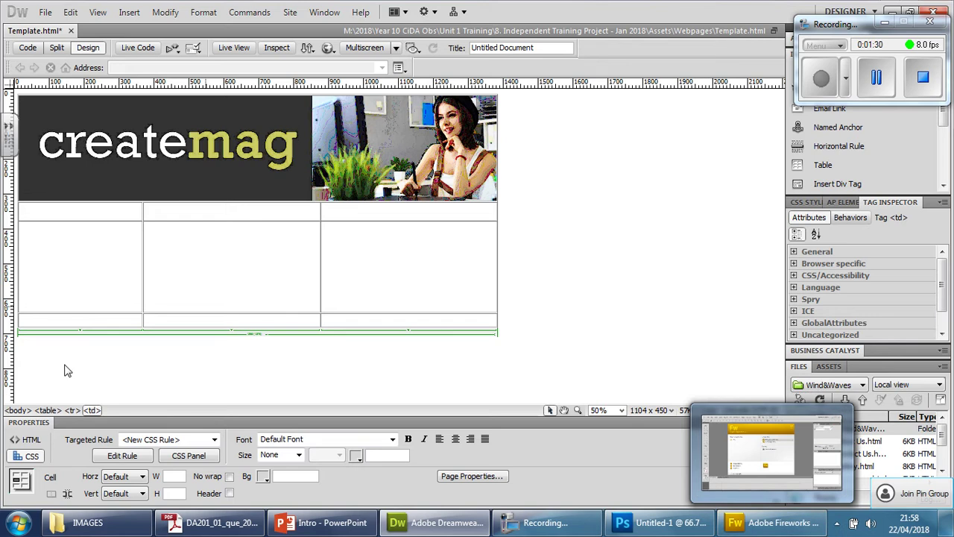
Open the Windows Calculator, divide 1366 by 3 to find the width of one button, and close it.
click(16, 524)
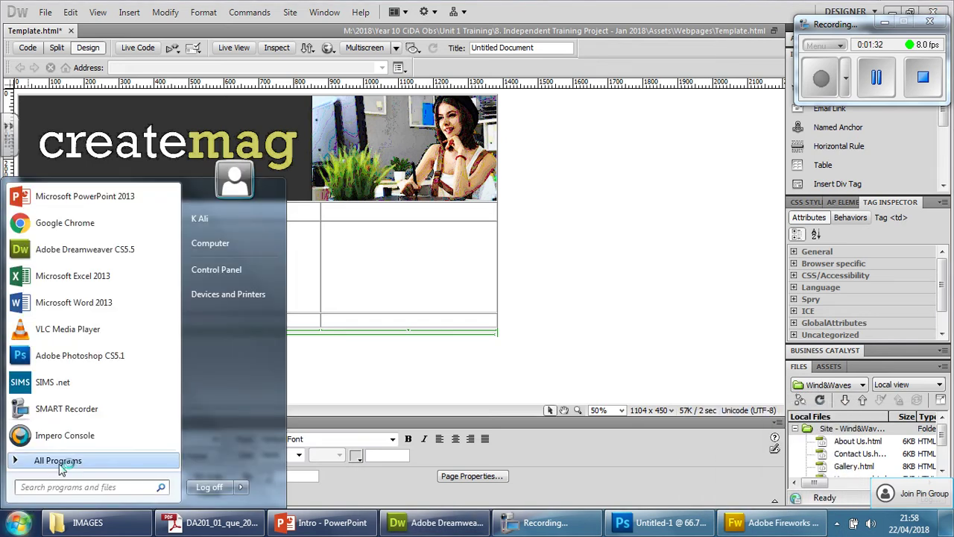
click(30, 463)
click(90, 310)
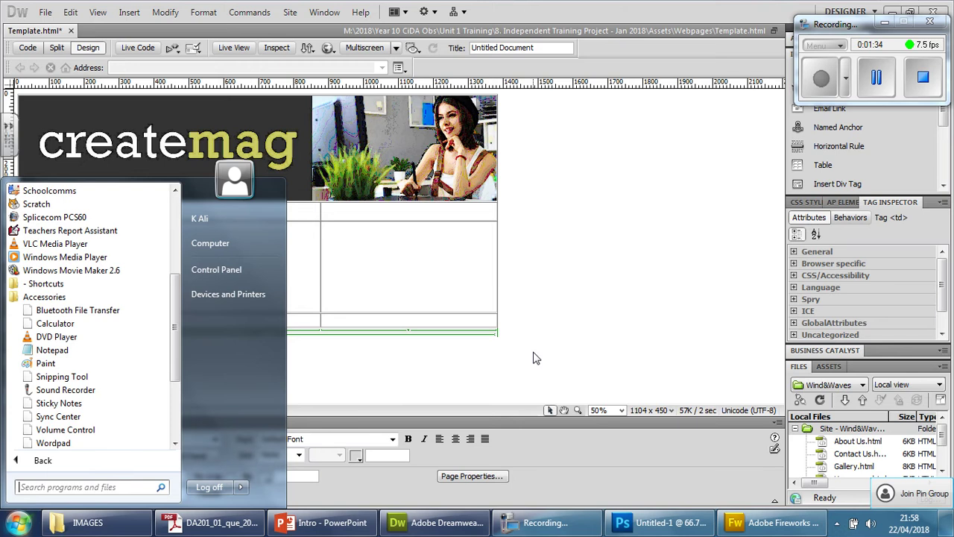
click(56, 323)
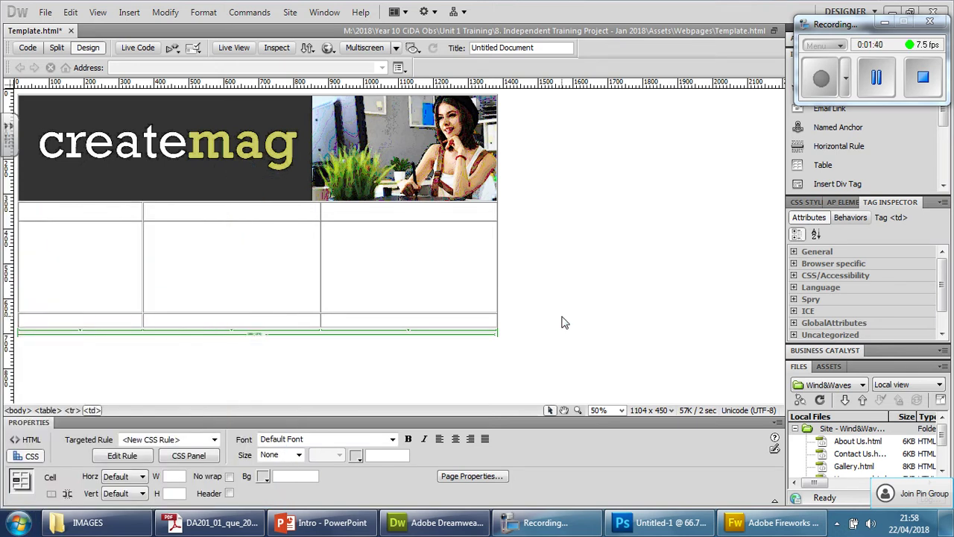
click(386, 252)
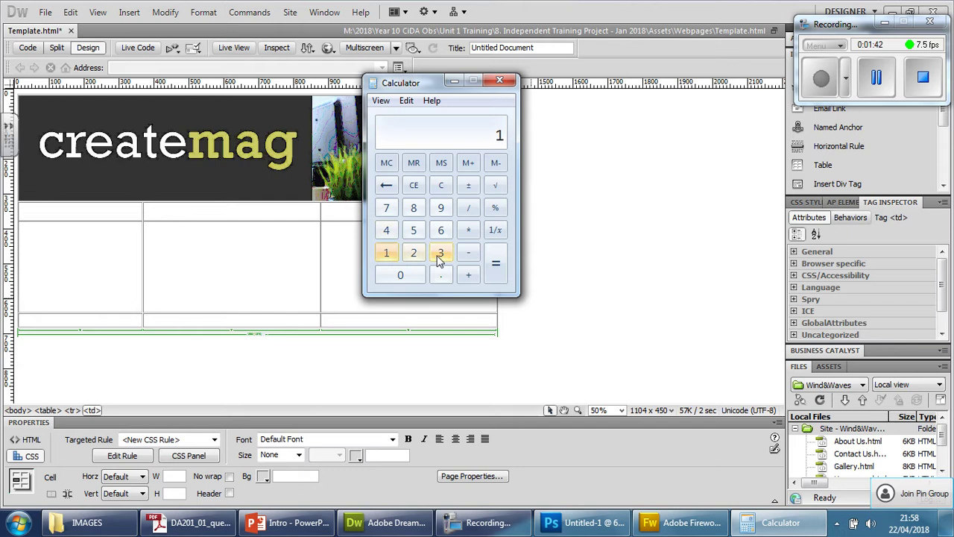
click(441, 252)
click(440, 230)
click(441, 229)
click(468, 208)
click(441, 252)
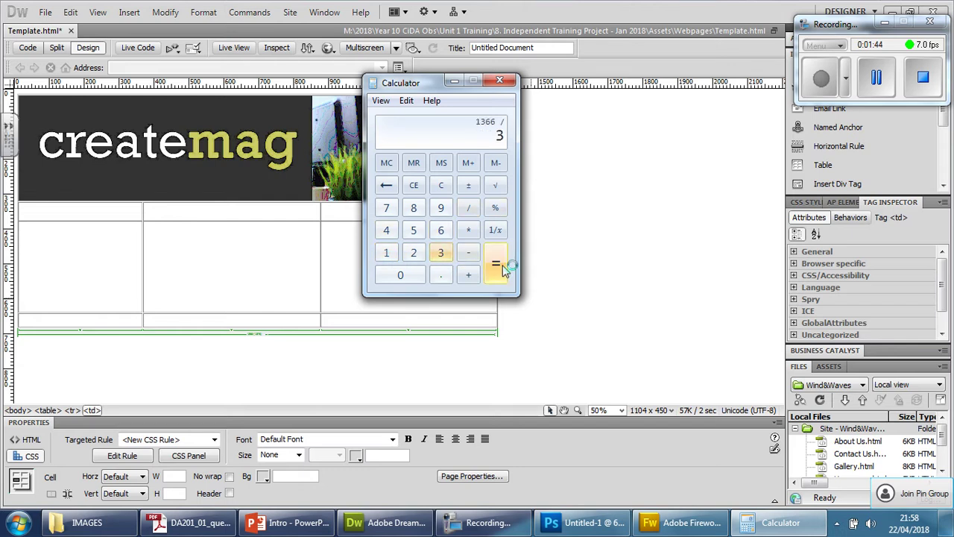
click(496, 263)
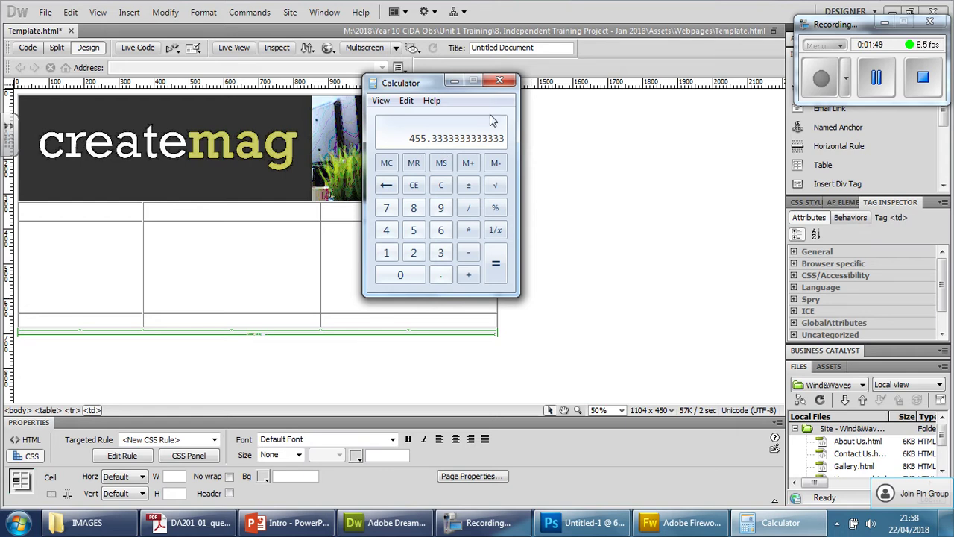
click(499, 80)
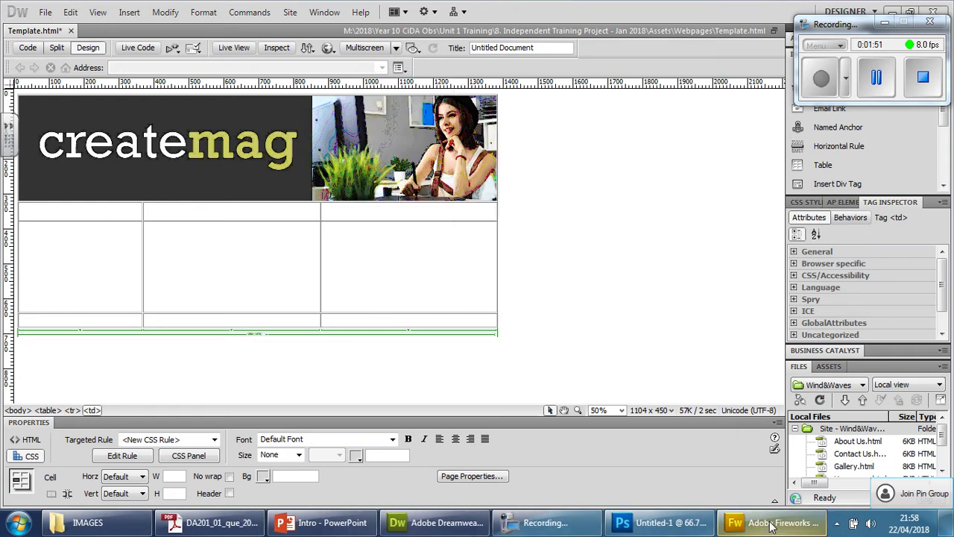
Switch to Fireworks and set the new document's width to 455.33 pixels.
click(771, 525)
text(455.33)
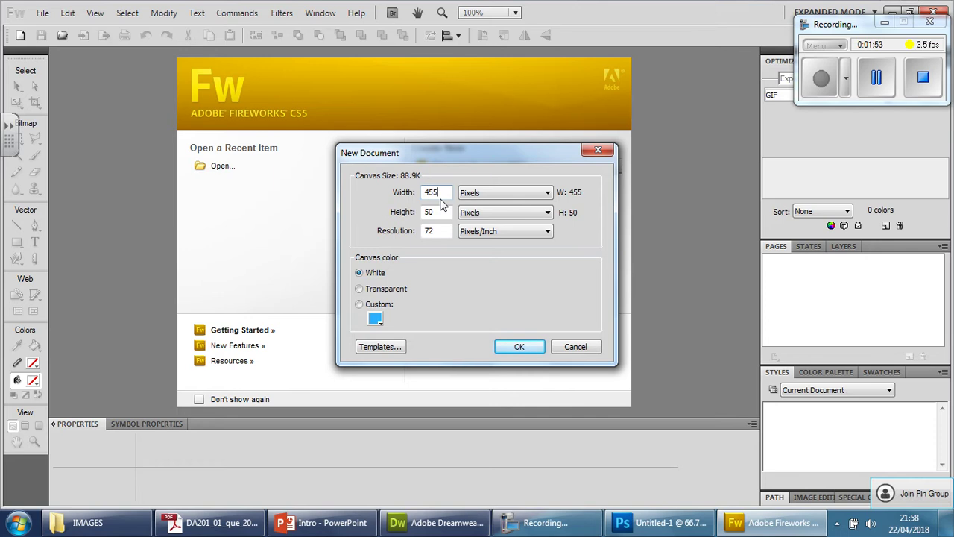
double_click(437, 212)
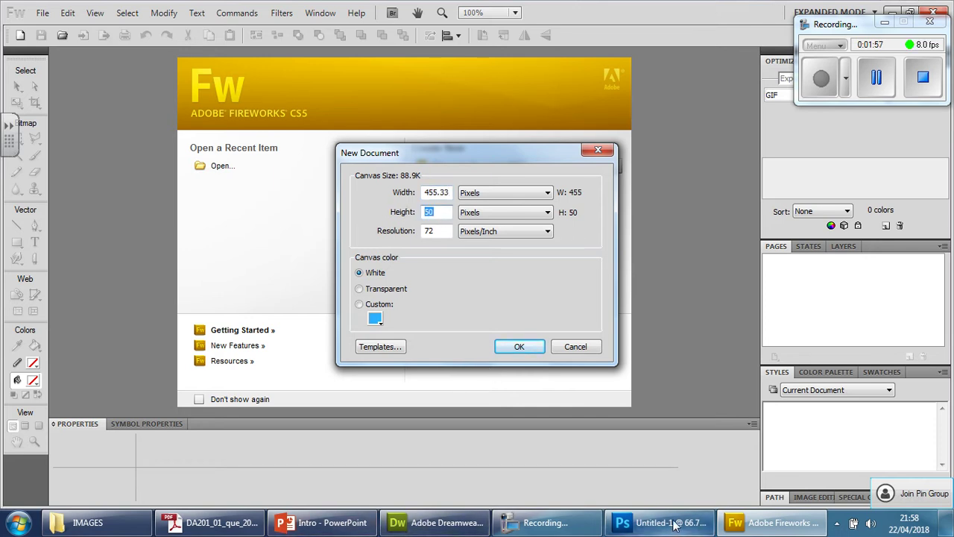
Switch to Dreamweaver and examine the row below the banner against the ruler at 100% and 66% magnification.
click(436, 523)
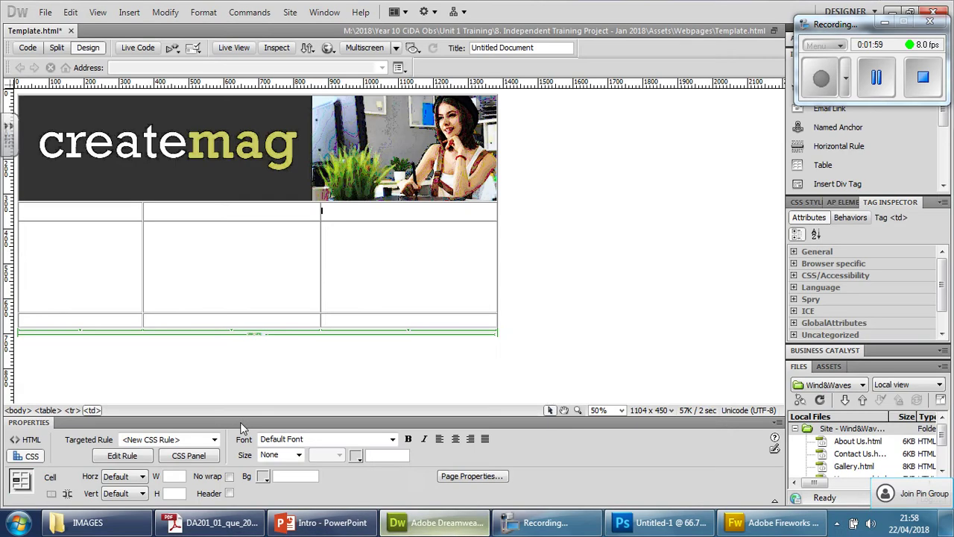
click(624, 410)
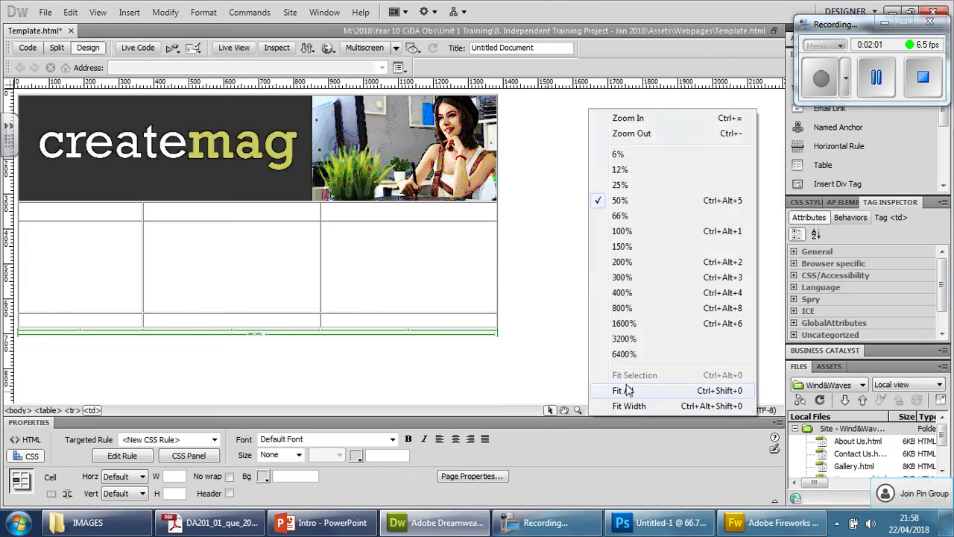
click(631, 230)
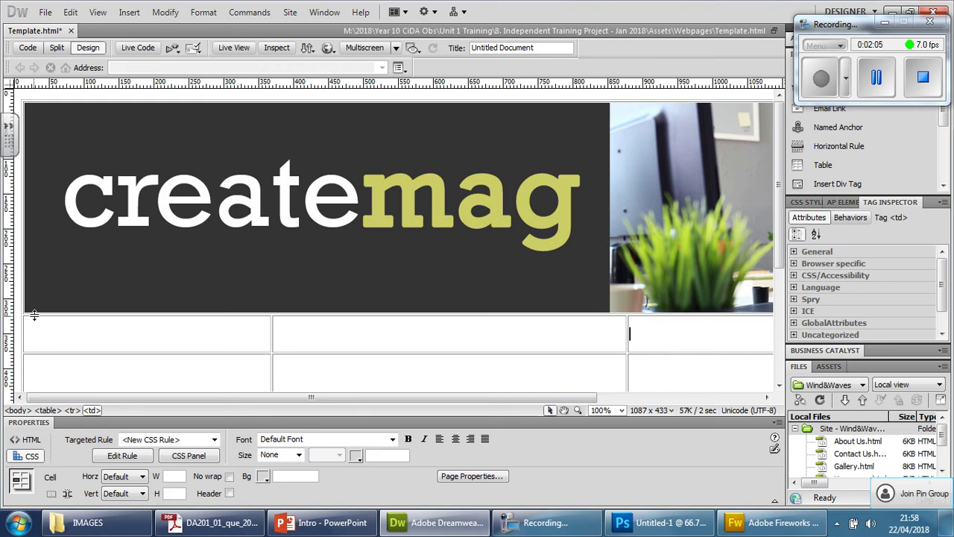
click(624, 410)
click(622, 215)
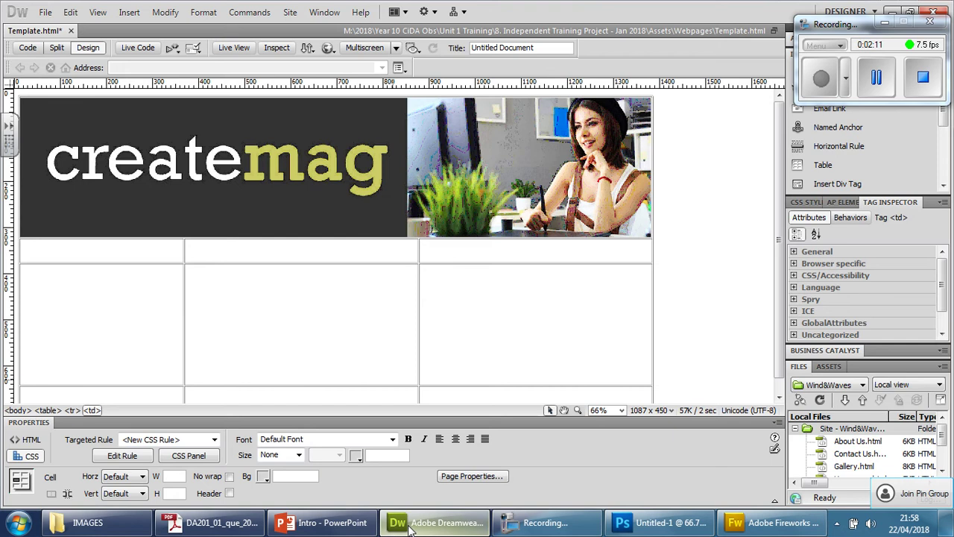
mouse_move(451, 530)
Return to Fireworks, create the 50-pixel-high document and draw a rectangle of about 456 by 50 pixels covering the canvas.
click(775, 522)
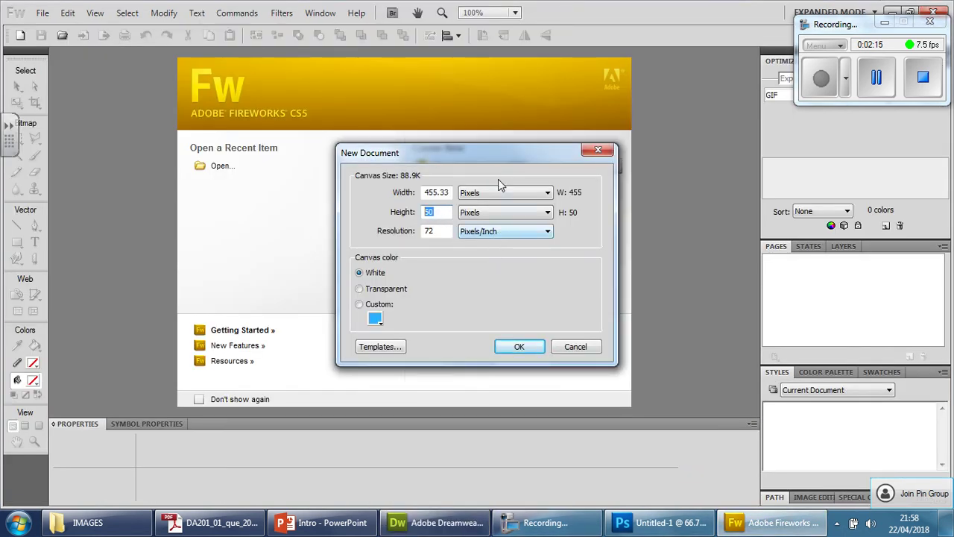
click(518, 347)
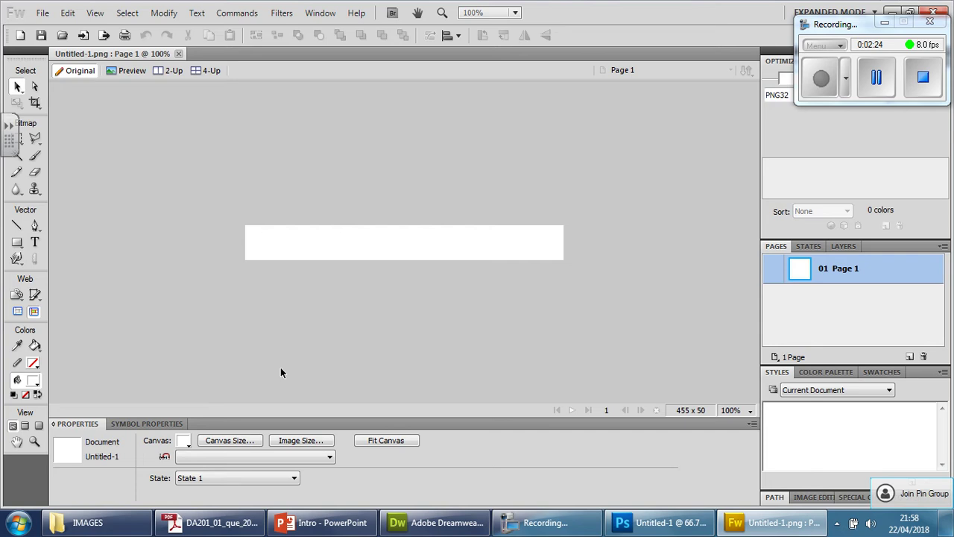
click(18, 243)
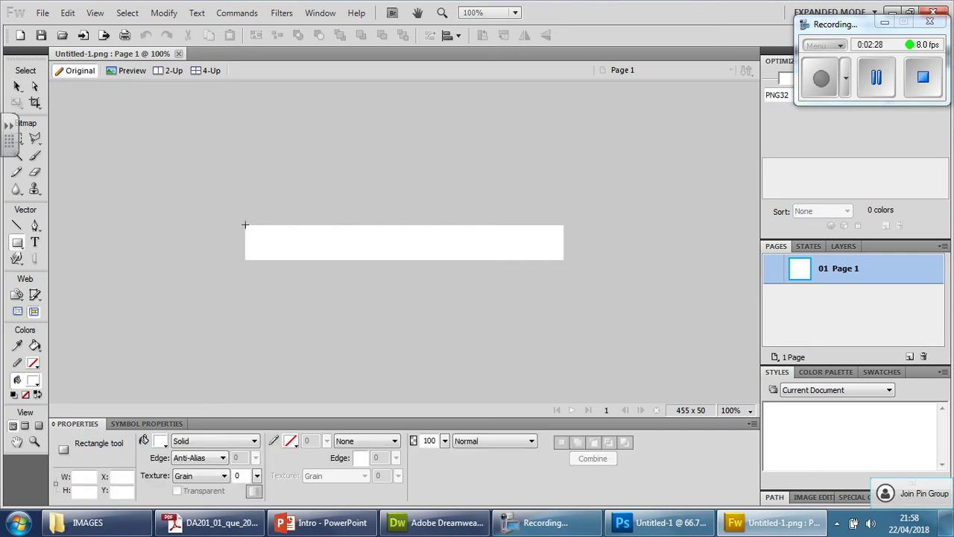
drag(246, 225, 564, 260)
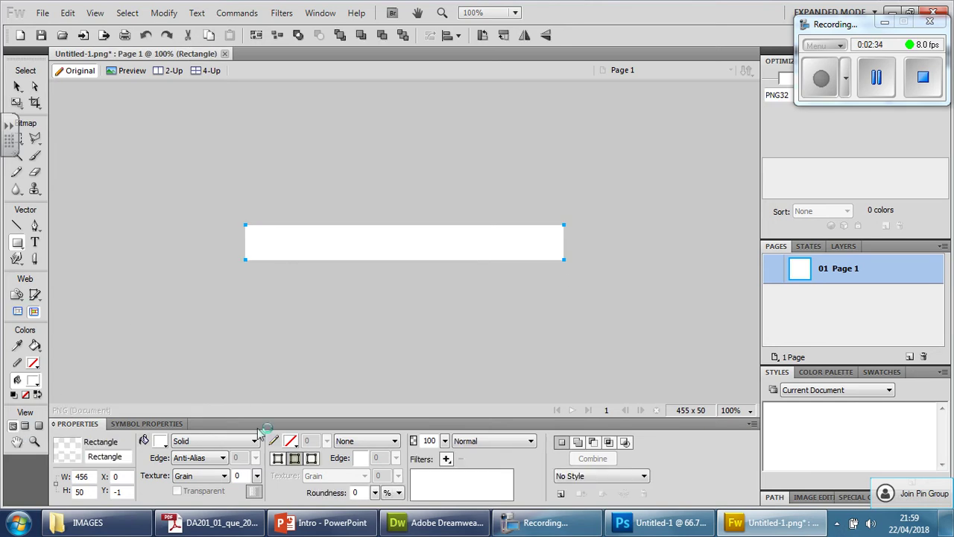
Set the rectangle's solid fill colour to dark grey #333333.
click(161, 443)
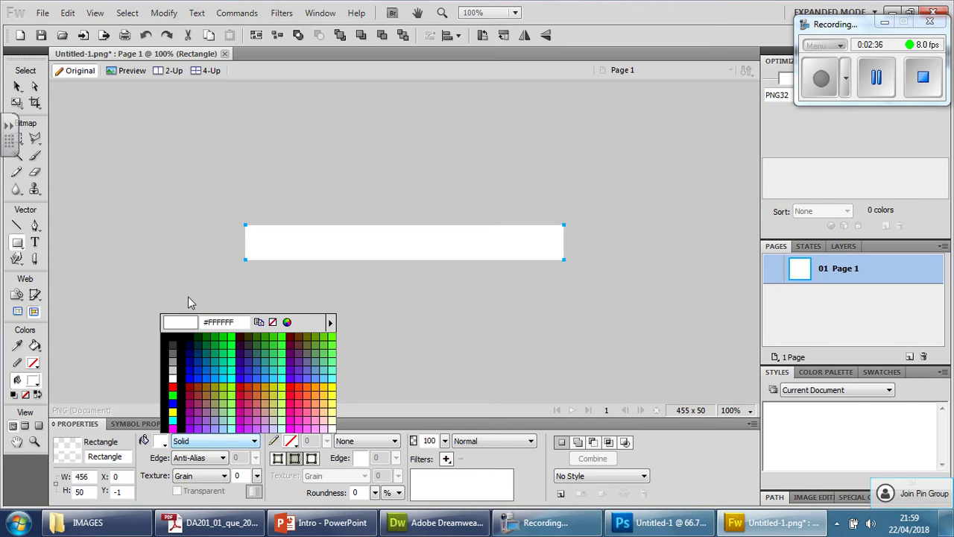
drag(236, 322, 212, 322)
key(BackSpace)
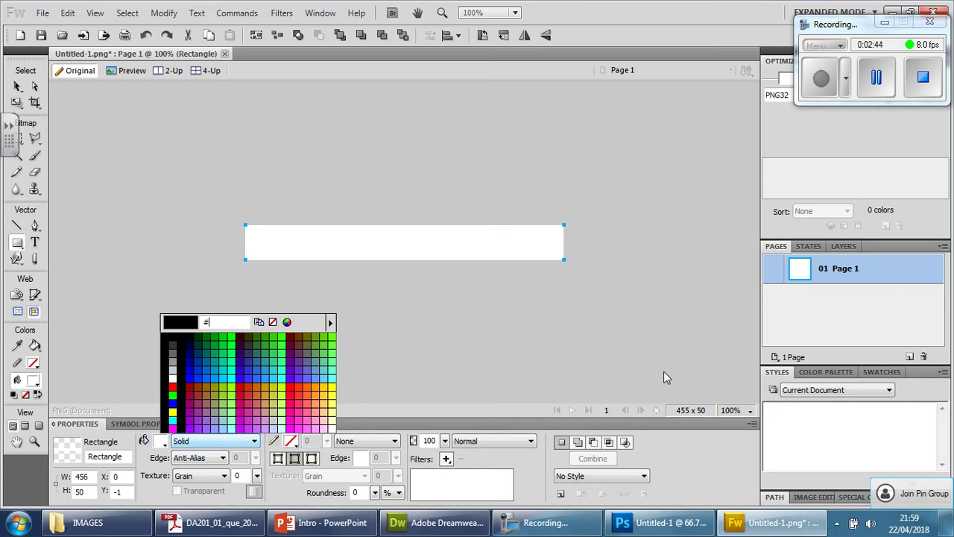
text(333333)
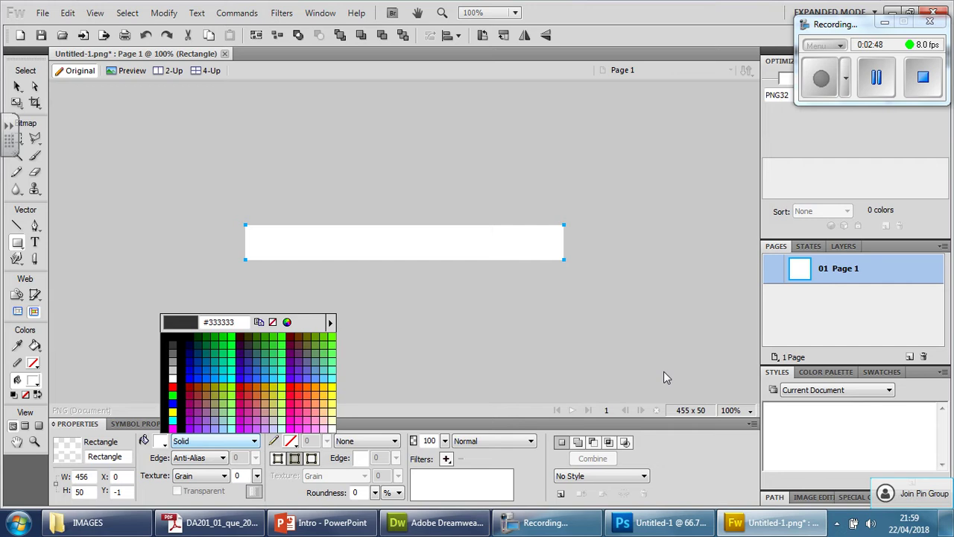
key(Return)
Add a text box about 408 by 44 pixels across the dark grey rectangle.
click(35, 242)
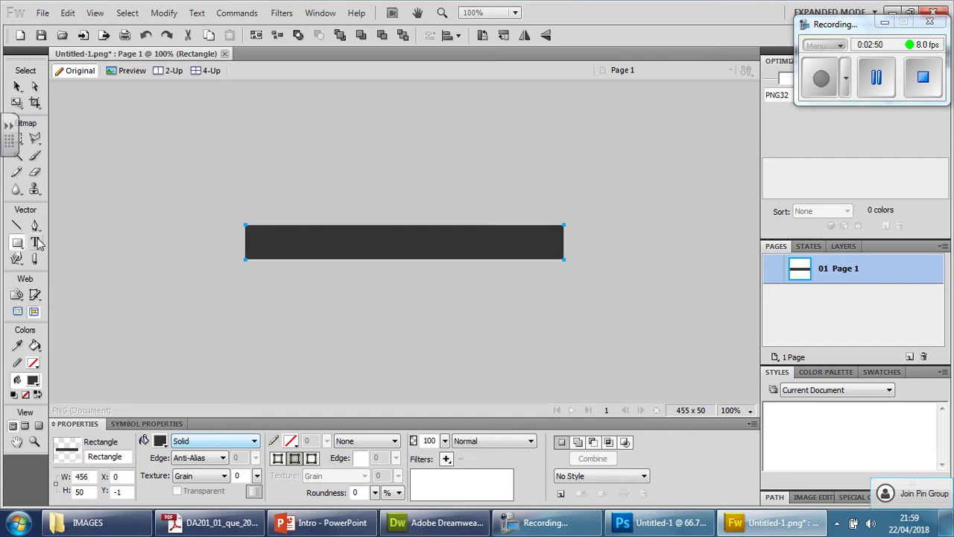
click(259, 237)
drag(338, 239, 544, 250)
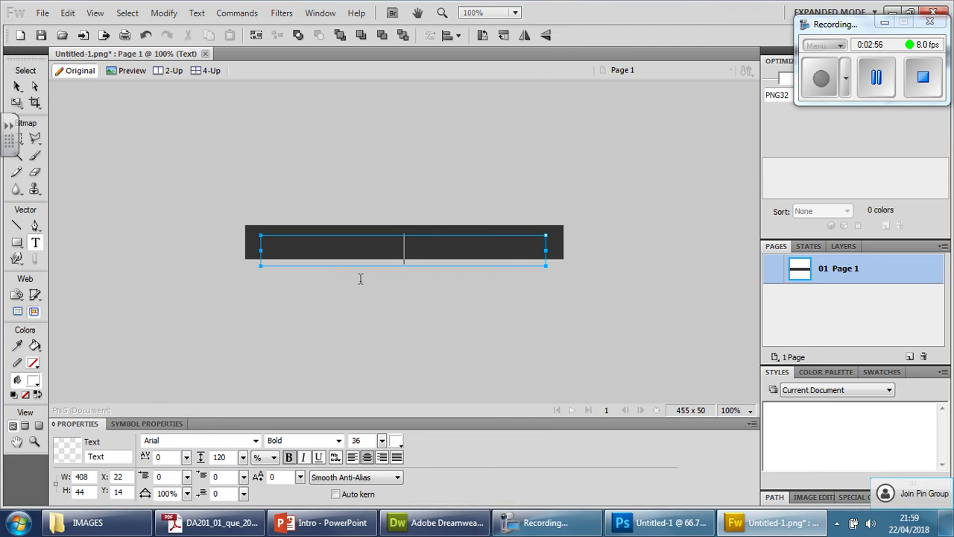
Set the text box's font to Rockwell.
click(256, 441)
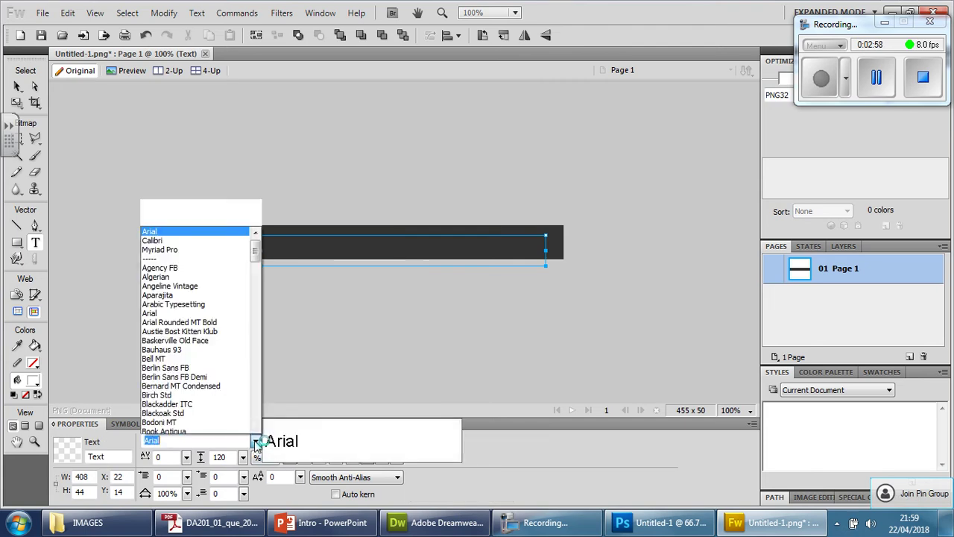
scroll(218, 372, down, 15)
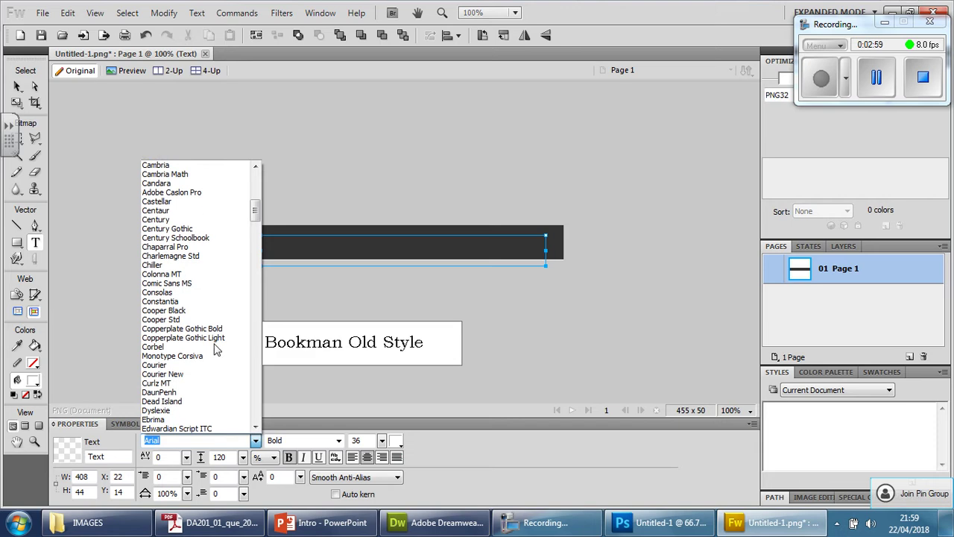
scroll(214, 348, down, 7)
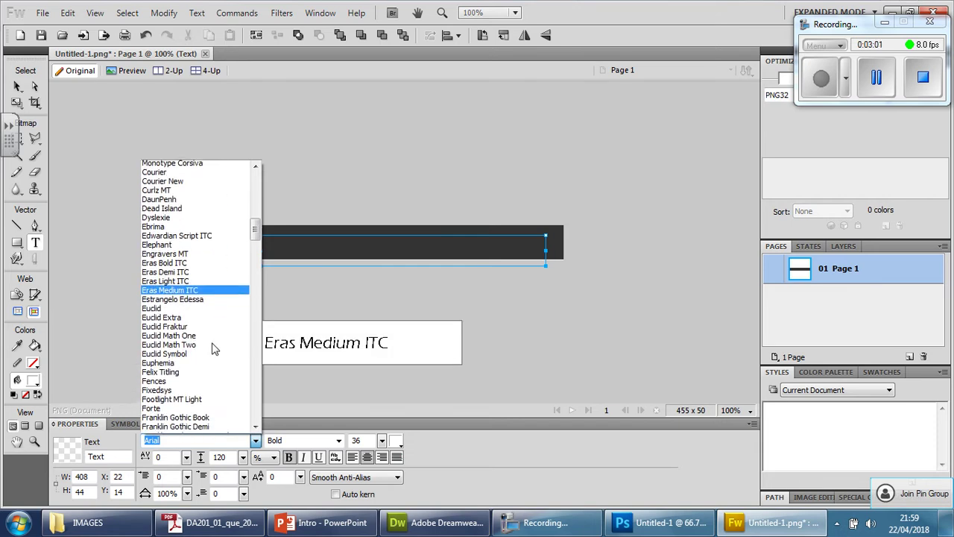
scroll(214, 349, down, 15)
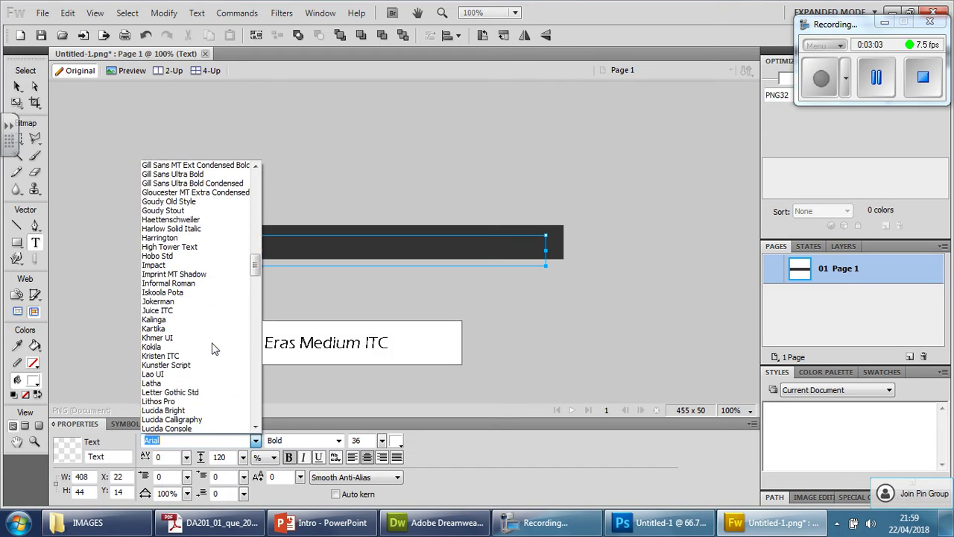
scroll(214, 348, down, 20)
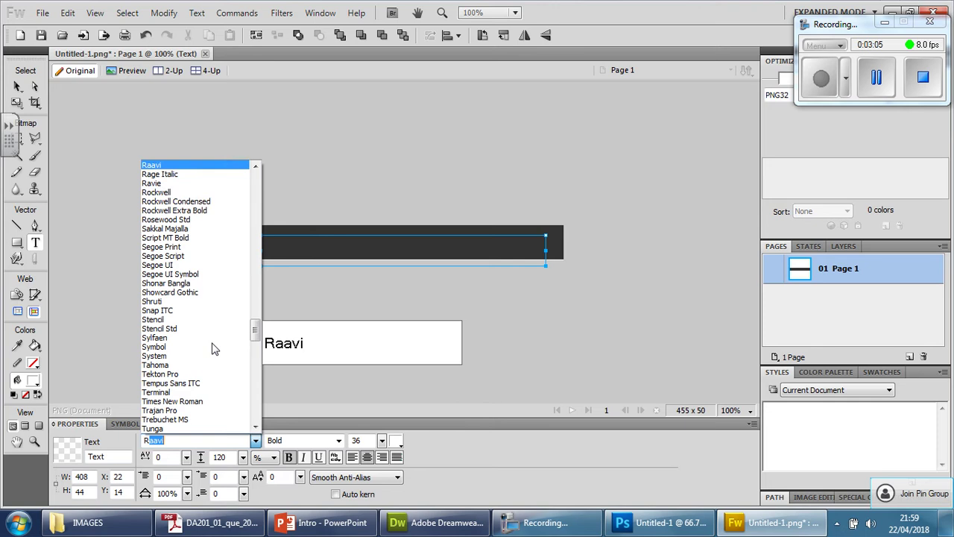
click(196, 191)
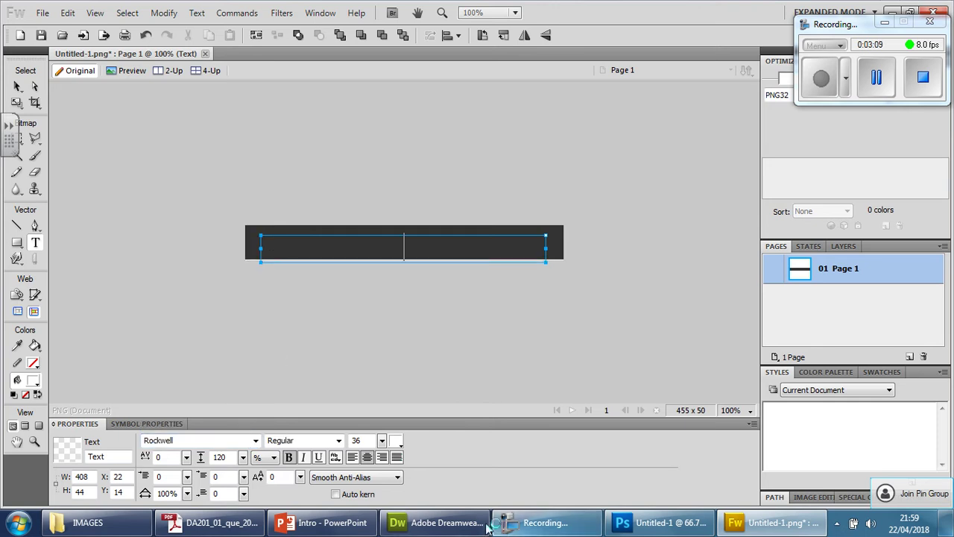
Switch to the brief in Acrobat to review the five required pages, and check the createmag template's row below the banner in Dreamweaver.
click(230, 525)
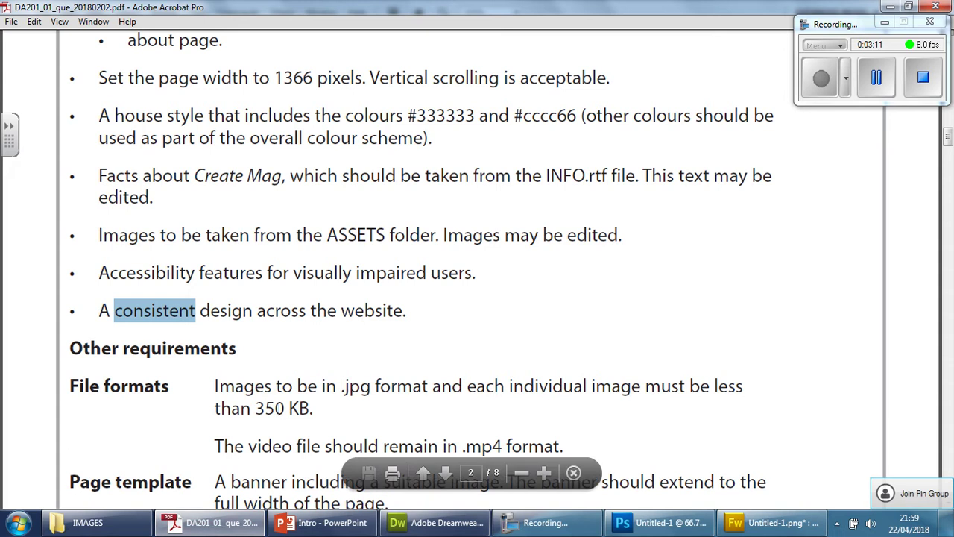
scroll(275, 406, up, 10)
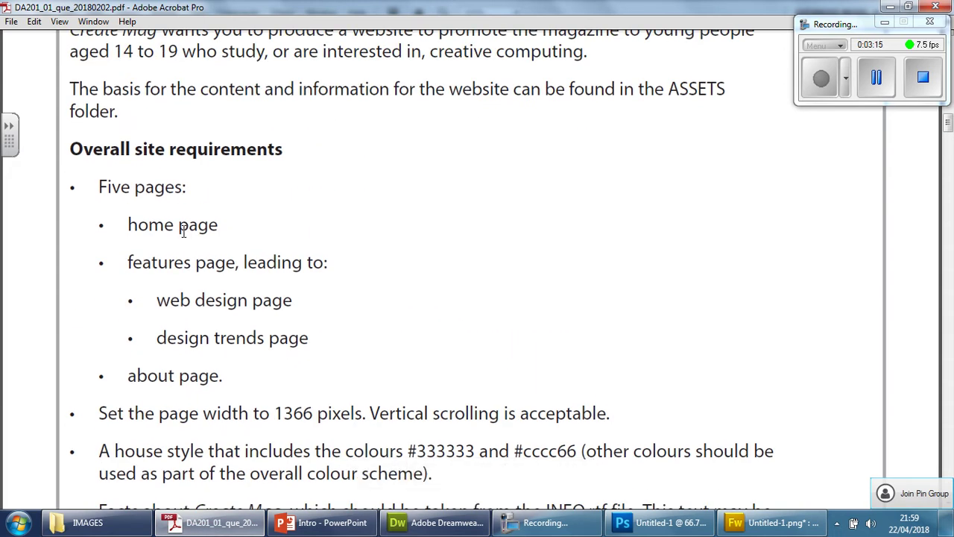
mouse_move(587, 497)
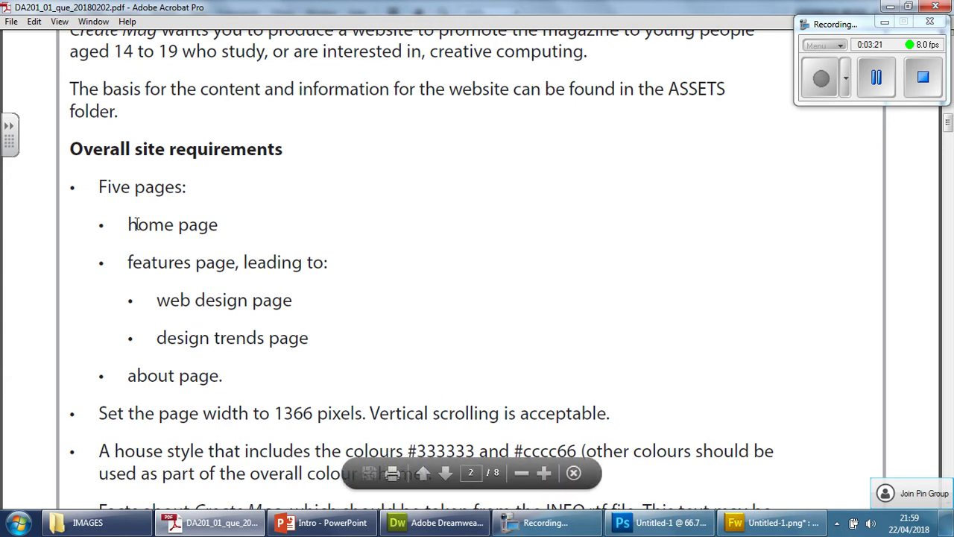
click(468, 530)
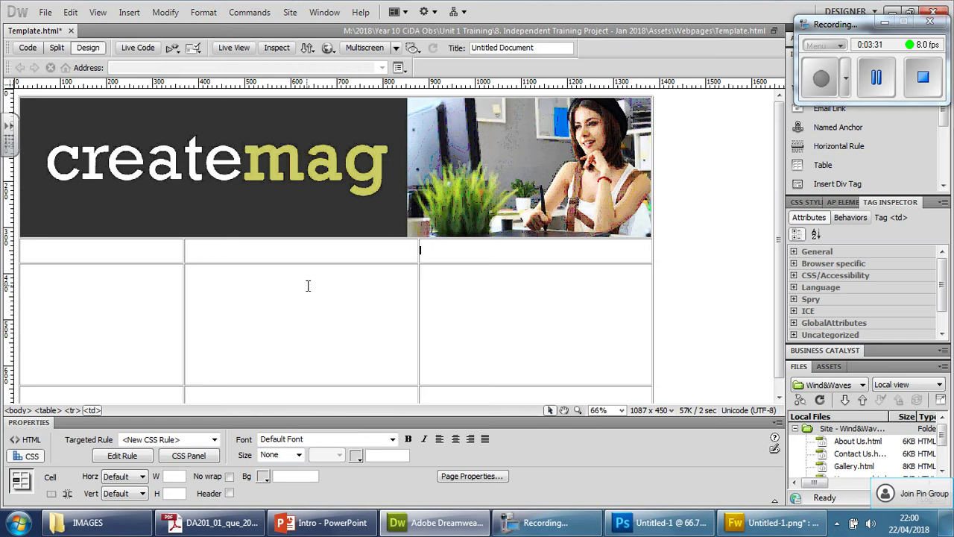
click(885, 23)
click(892, 13)
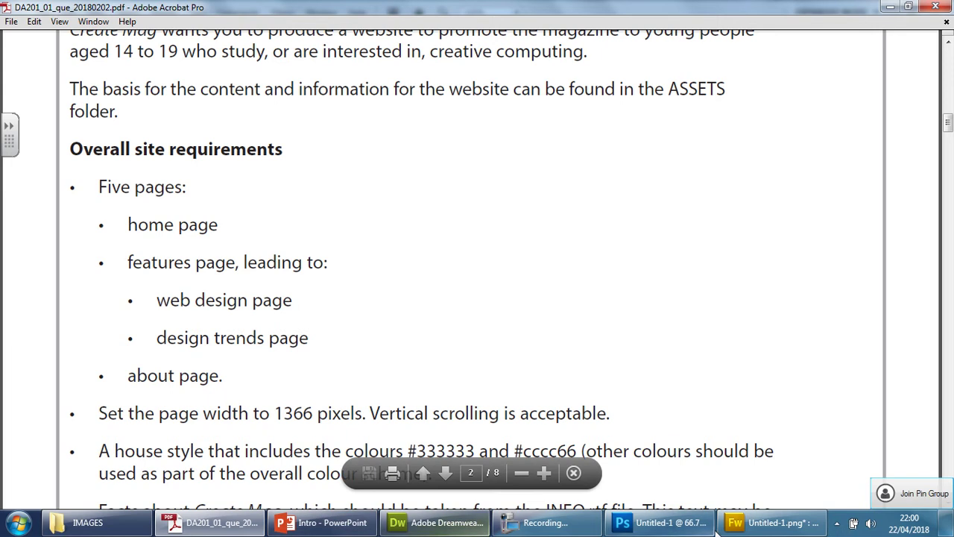
Return to Fireworks, enter "home page" in the text box and move it up to about X 24, Y 6 within the rectangle.
click(779, 525)
text(home page)
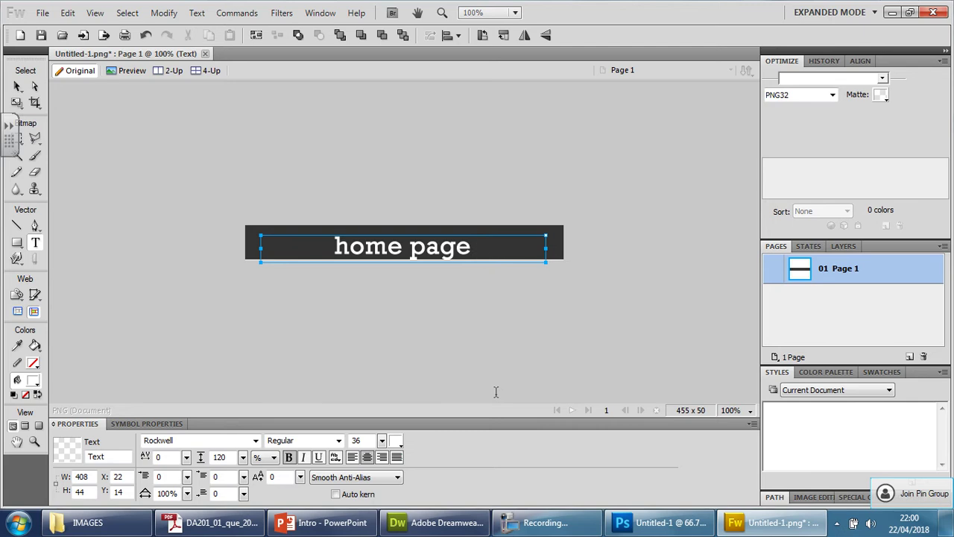
click(17, 85)
drag(439, 250, 439, 246)
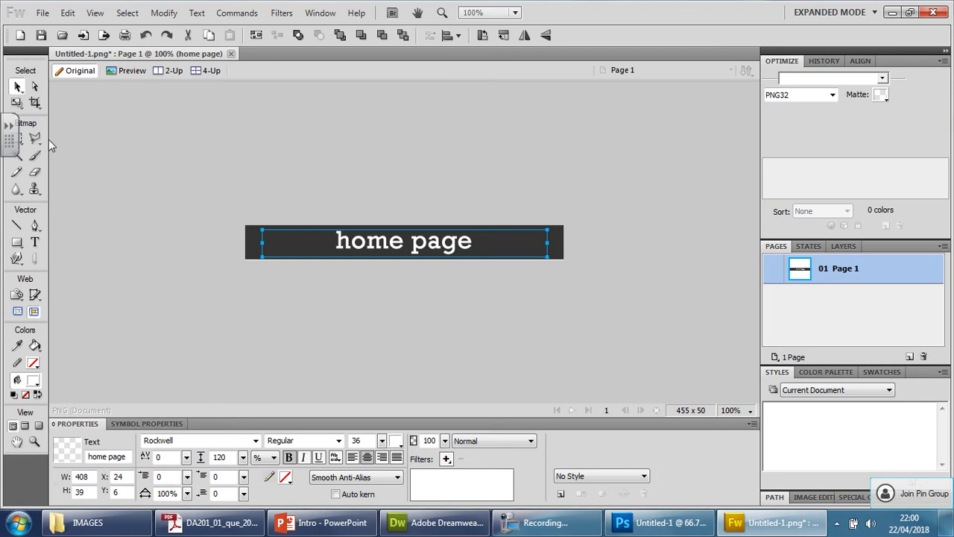
Remove the bold style from the word "home" in the button text.
click(34, 243)
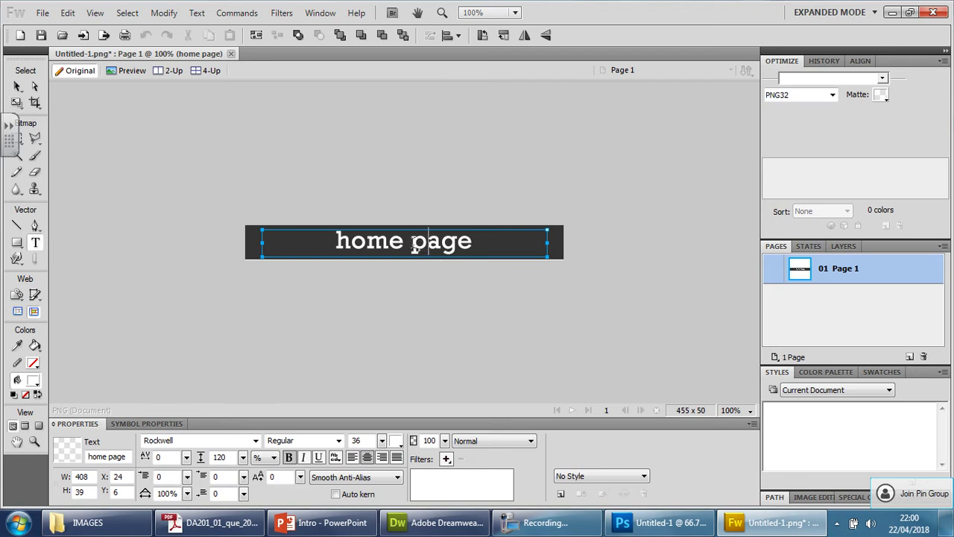
double_click(419, 248)
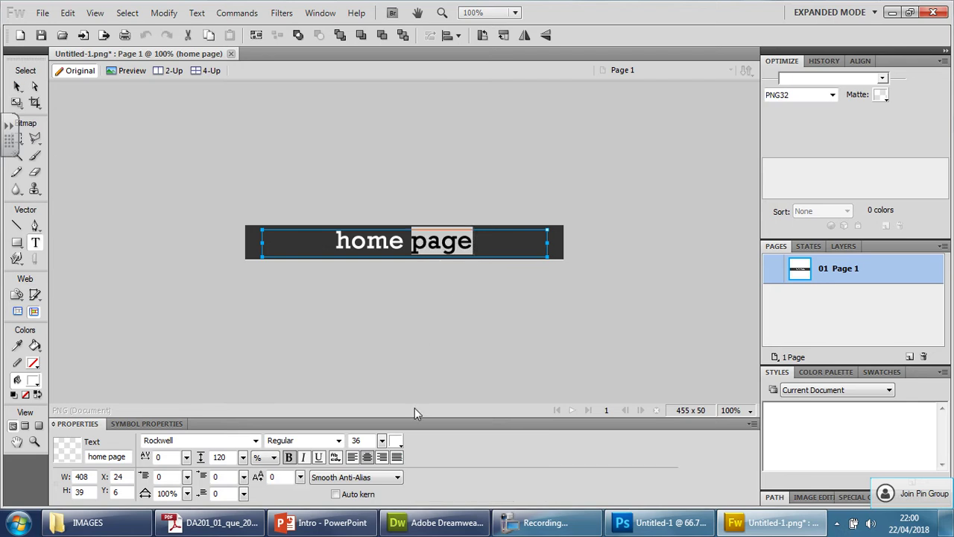
double_click(382, 239)
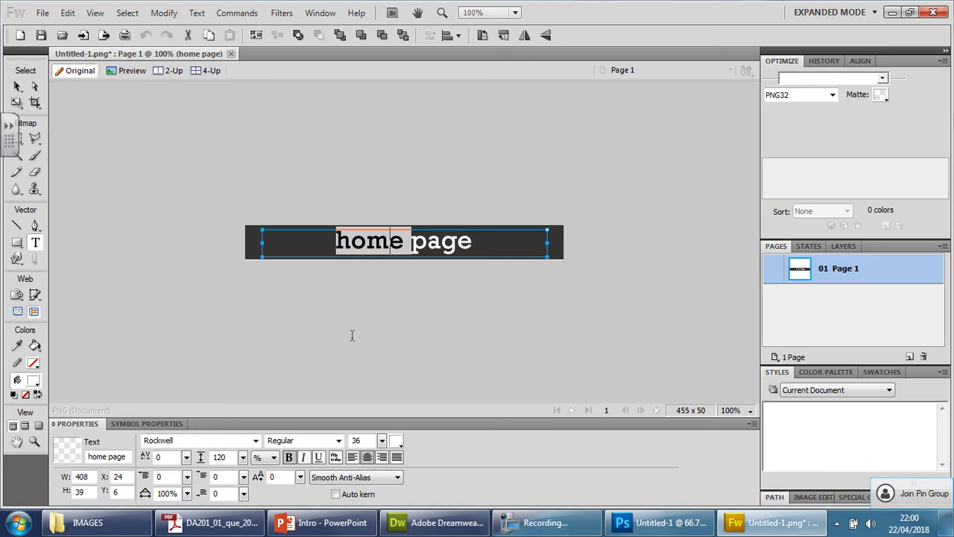
click(289, 456)
click(468, 265)
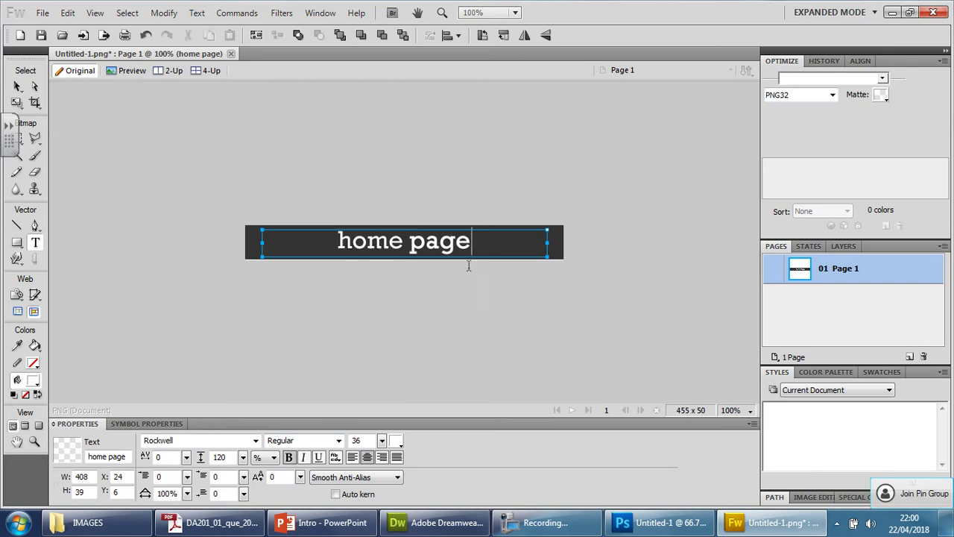
Colour the word "page" in the button text #cccc66 and deselect the text.
drag(409, 242, 472, 242)
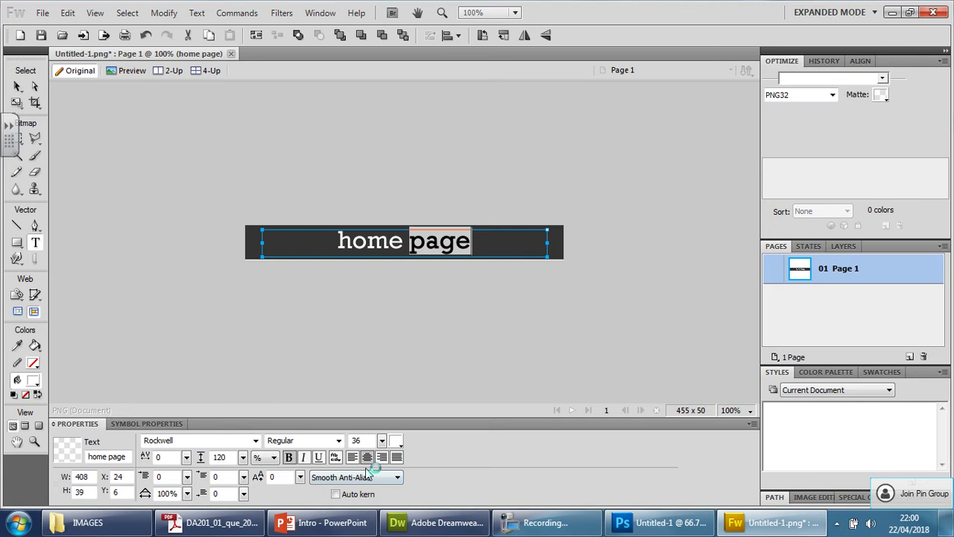
click(399, 441)
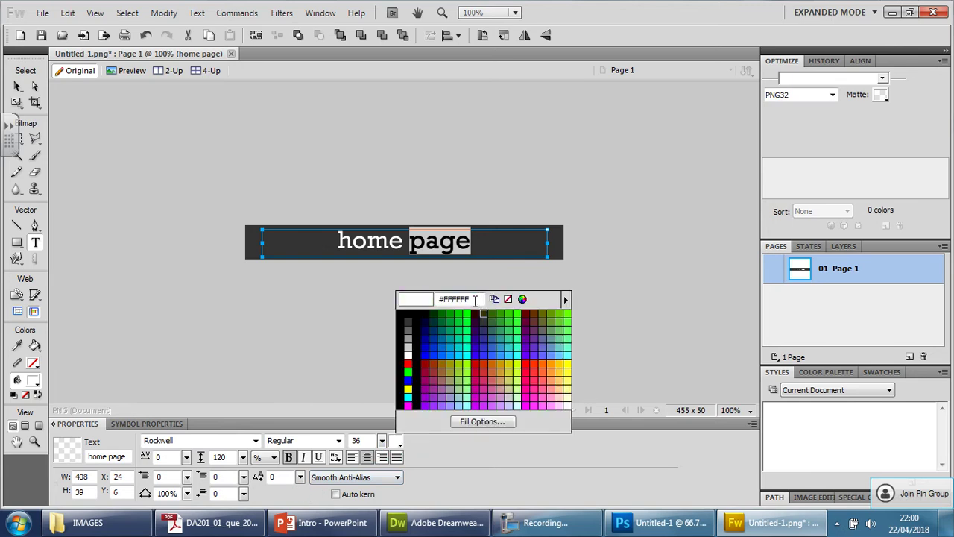
drag(474, 299, 440, 299)
text(D6D6D6)
key(BackSpace)
key(BackSpace)
key(BackSpace)
key(BackSpace)
key(BackSpace)
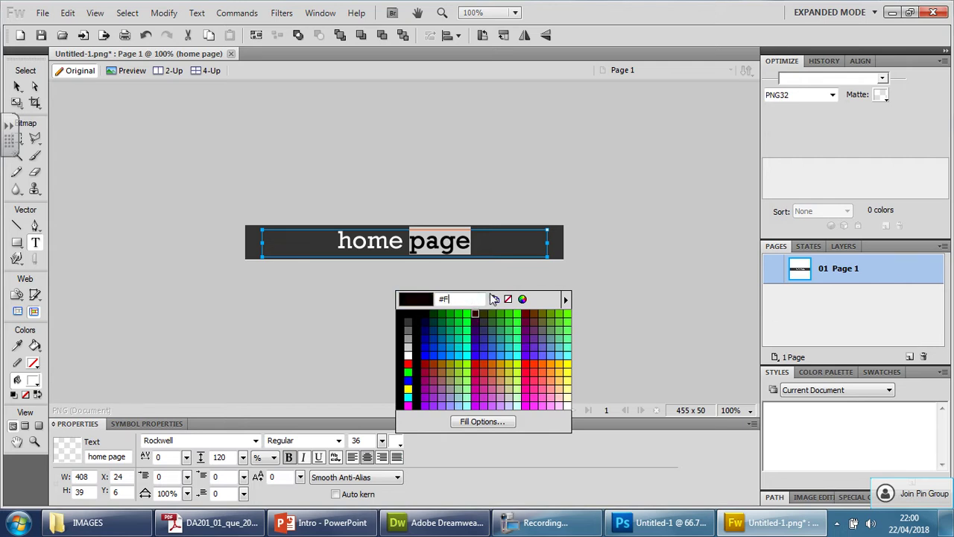
text(cccc66)
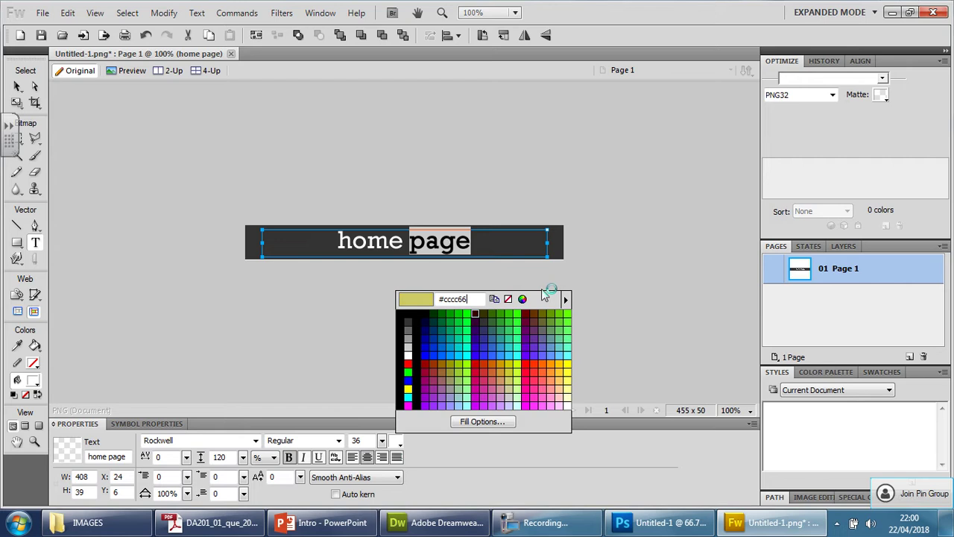
key(Return)
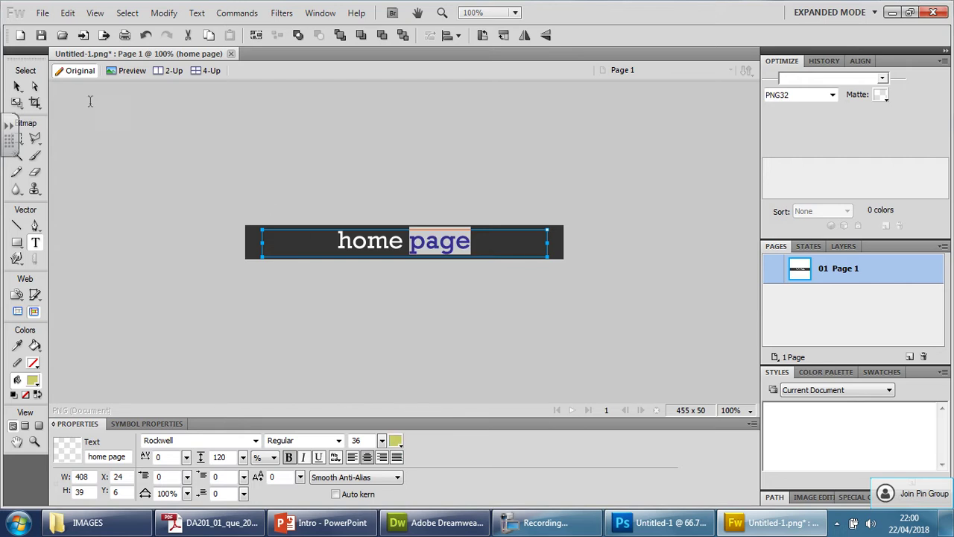
click(18, 86)
click(491, 169)
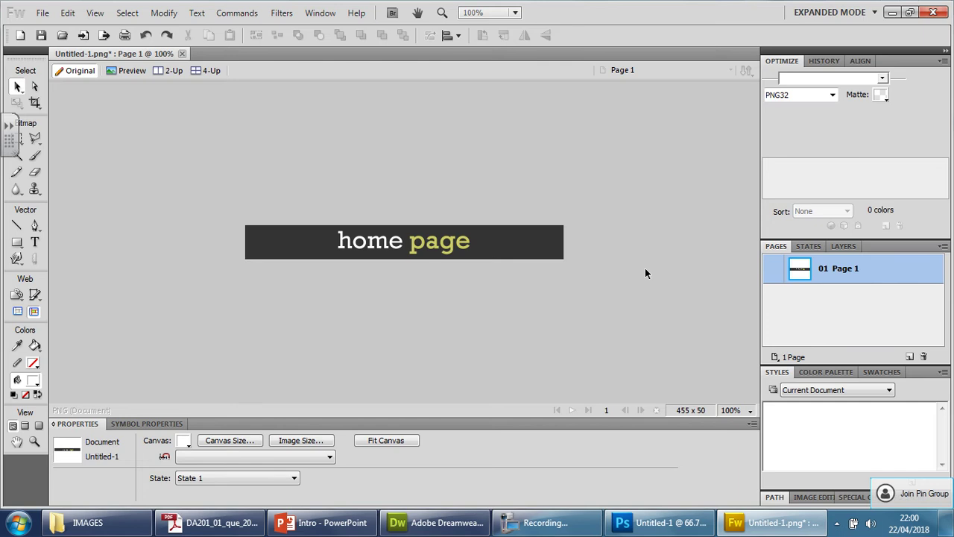
Try an Inner Bevel filter on the dark grey rectangle.
click(556, 241)
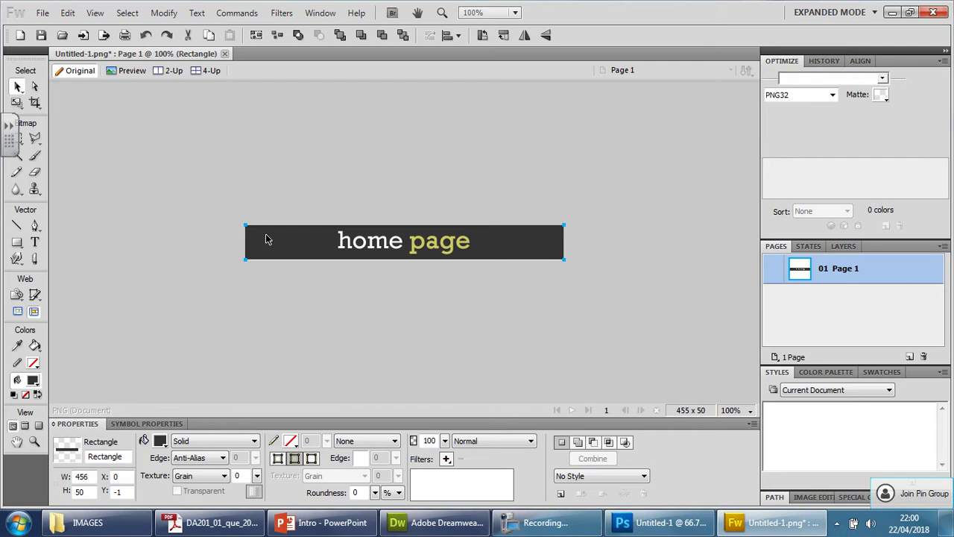
click(446, 458)
mouse_move(547, 358)
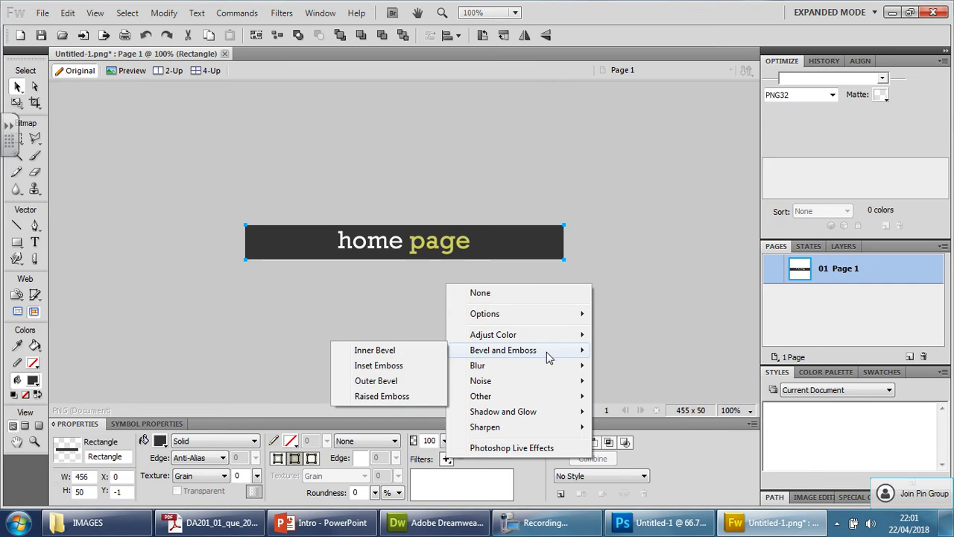
click(402, 352)
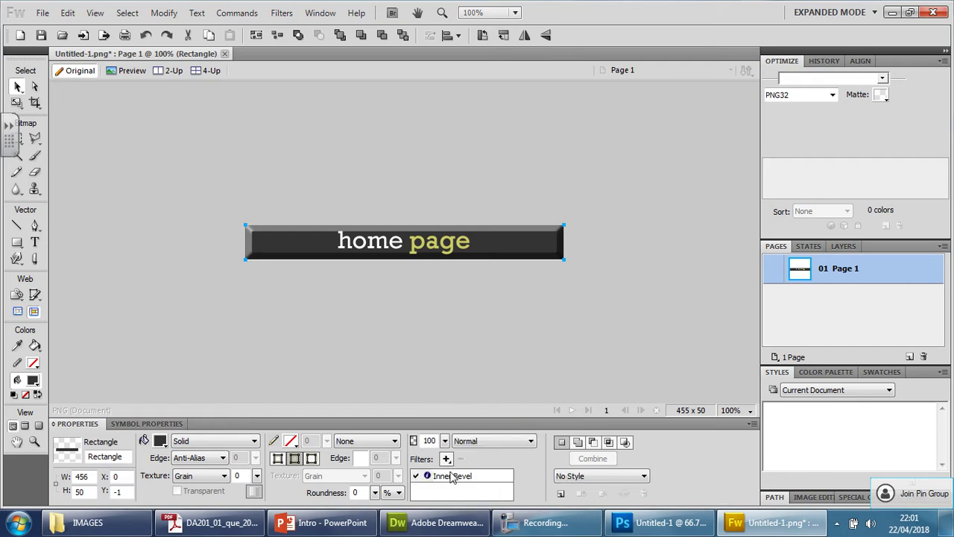
Reduce the Inner Bevel filter's contrast to 18%, keeping its angle at 135.
double_click(453, 479)
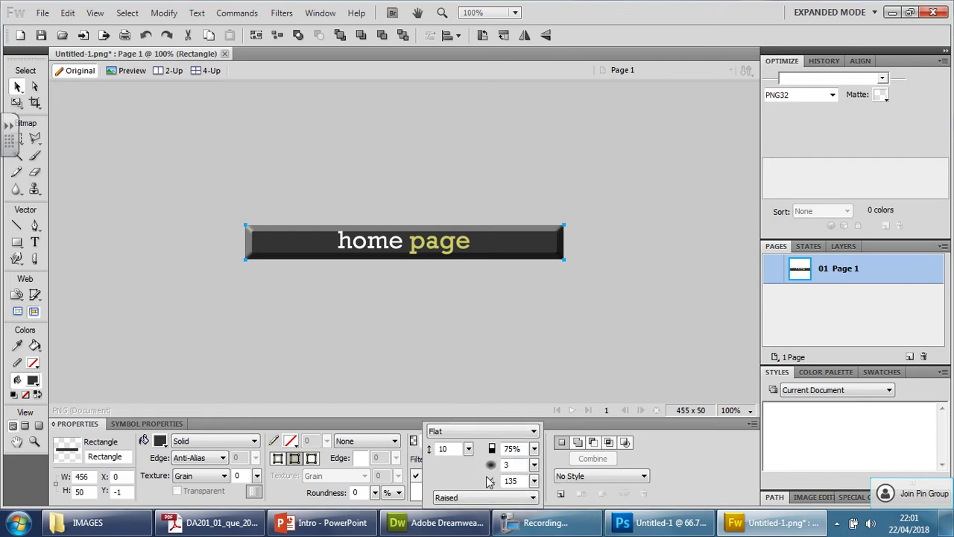
click(534, 448)
drag(540, 456, 539, 489)
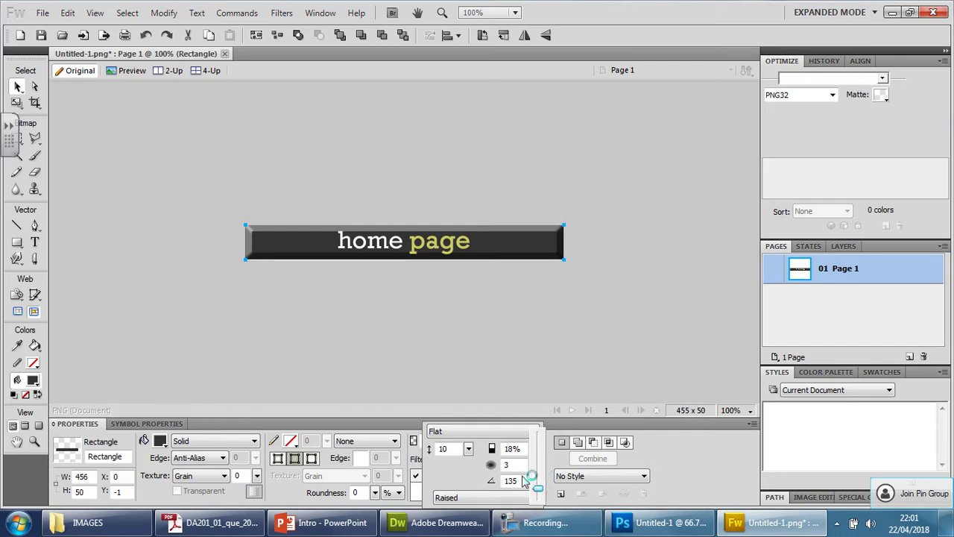
click(533, 481)
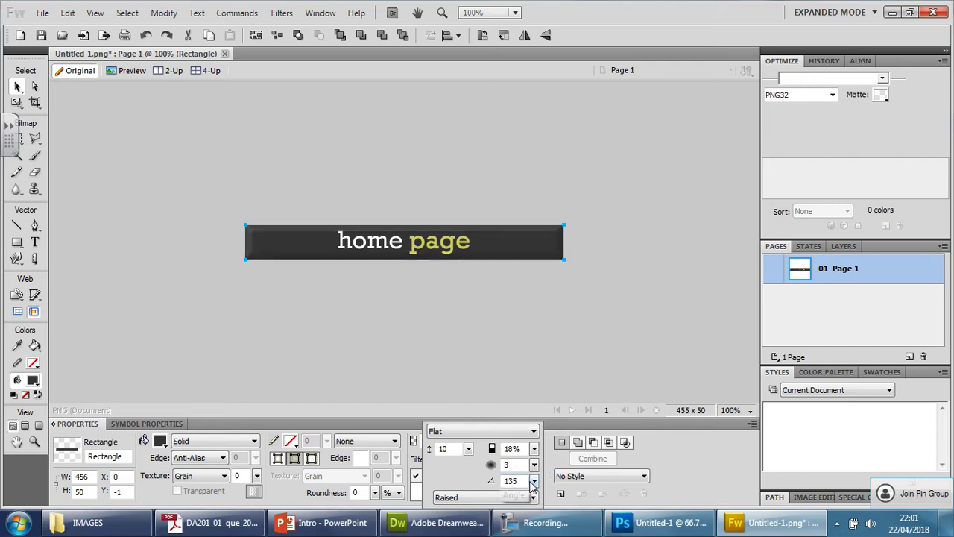
click(534, 482)
click(466, 475)
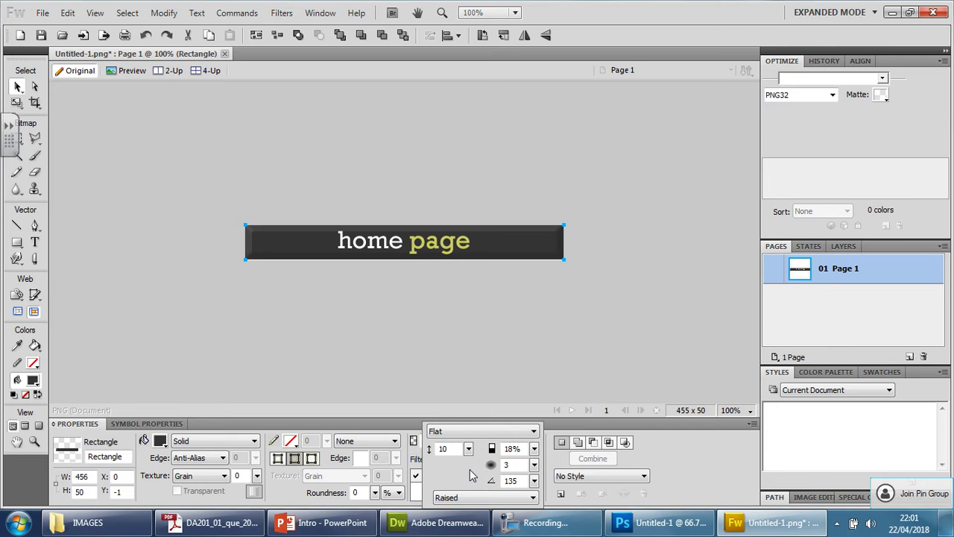
Try the Highlighted button preset on the Inner Bevel and delete the filter from the rectangle.
click(513, 499)
click(505, 480)
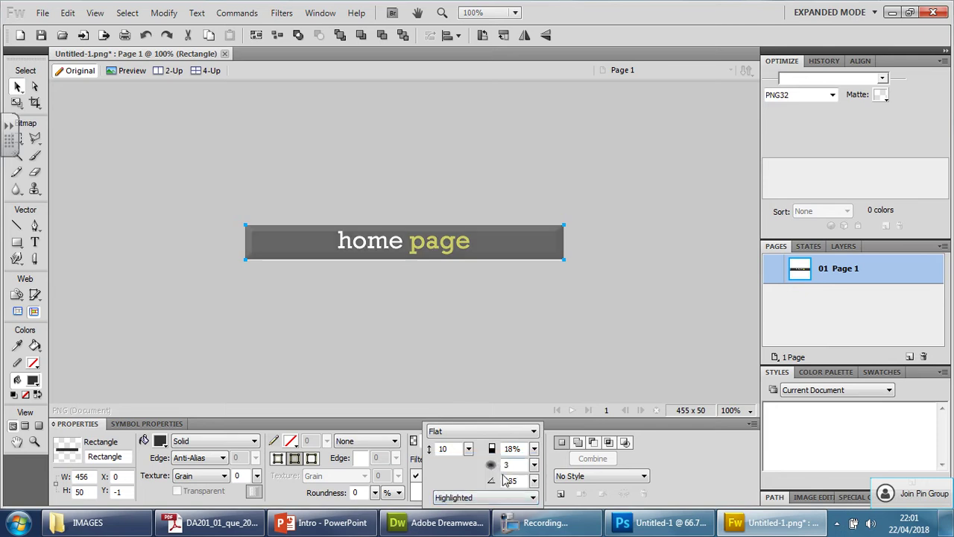
click(545, 380)
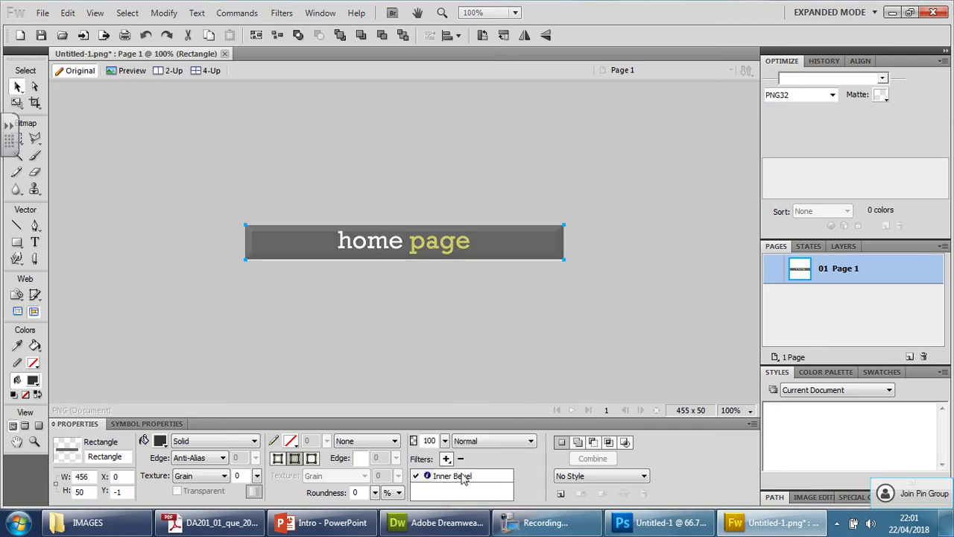
click(452, 477)
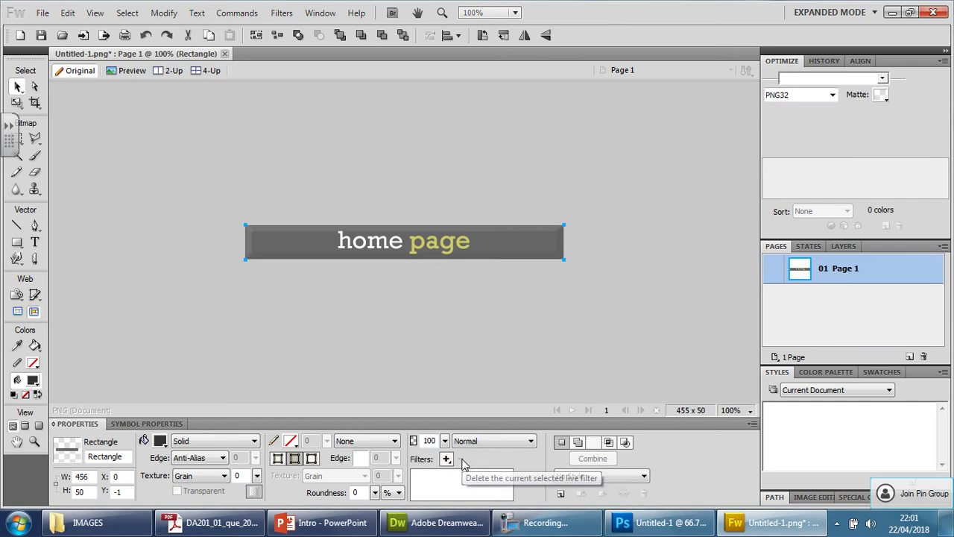
Try an Inset Emboss filter on the dark grey rectangle and delete it.
click(461, 458)
click(446, 458)
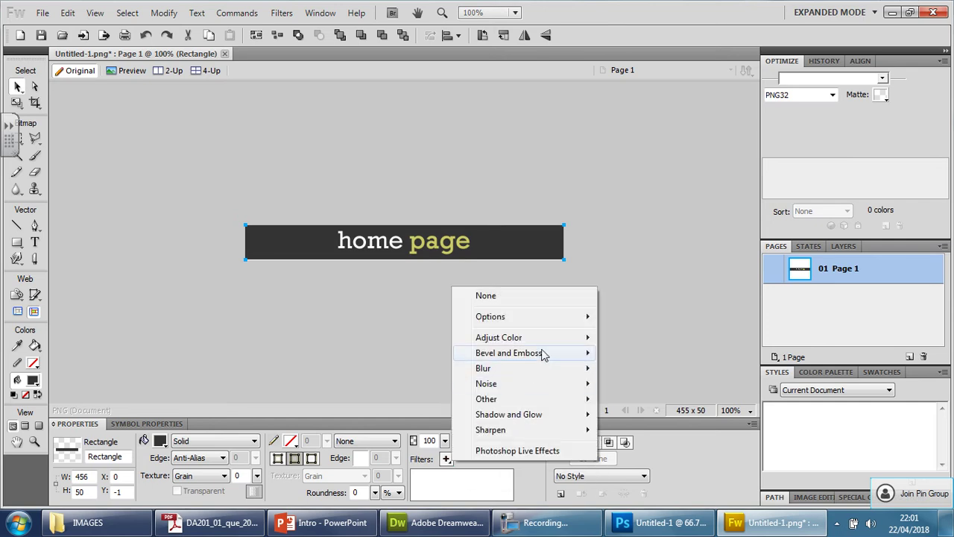
mouse_move(542, 355)
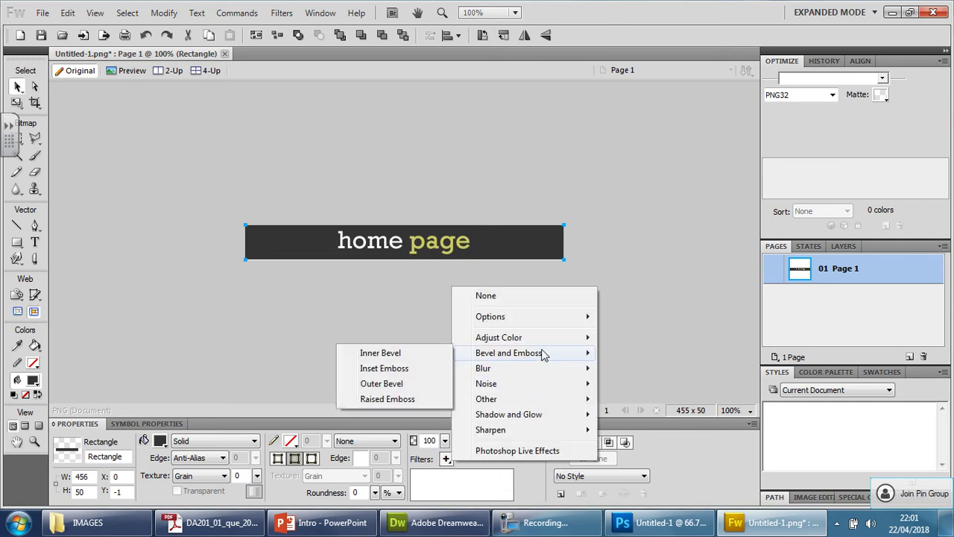
click(424, 368)
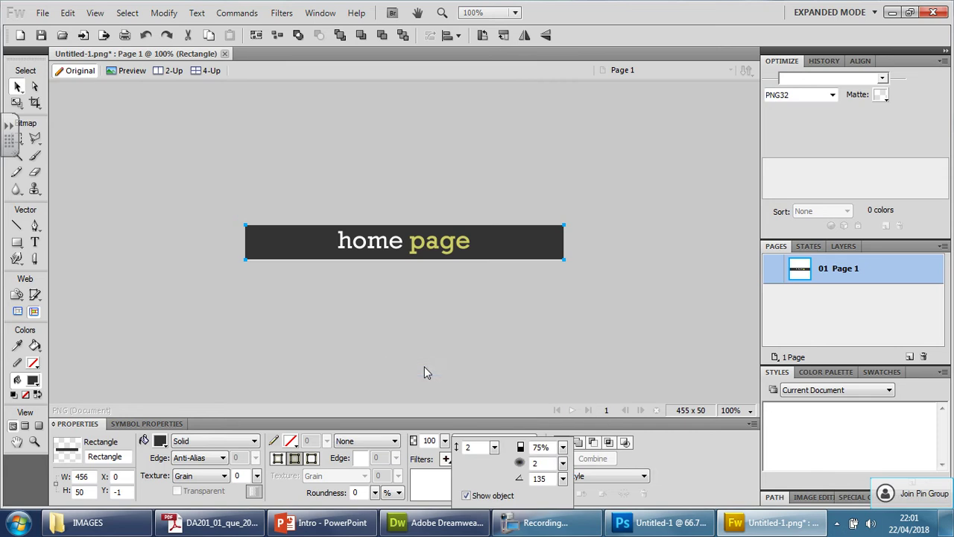
click(487, 366)
click(481, 472)
click(460, 458)
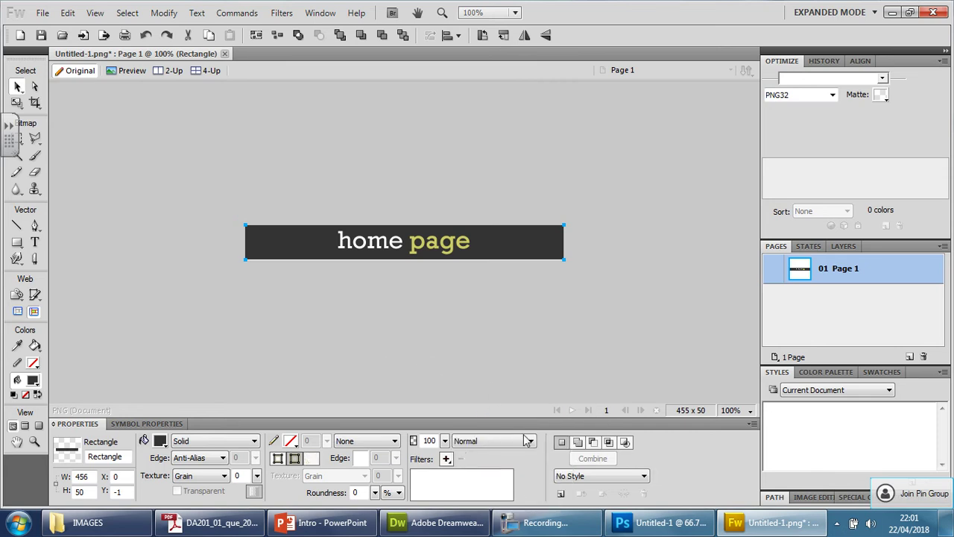
Try a Raised Emboss filter on the dark grey rectangle and delete it.
click(445, 458)
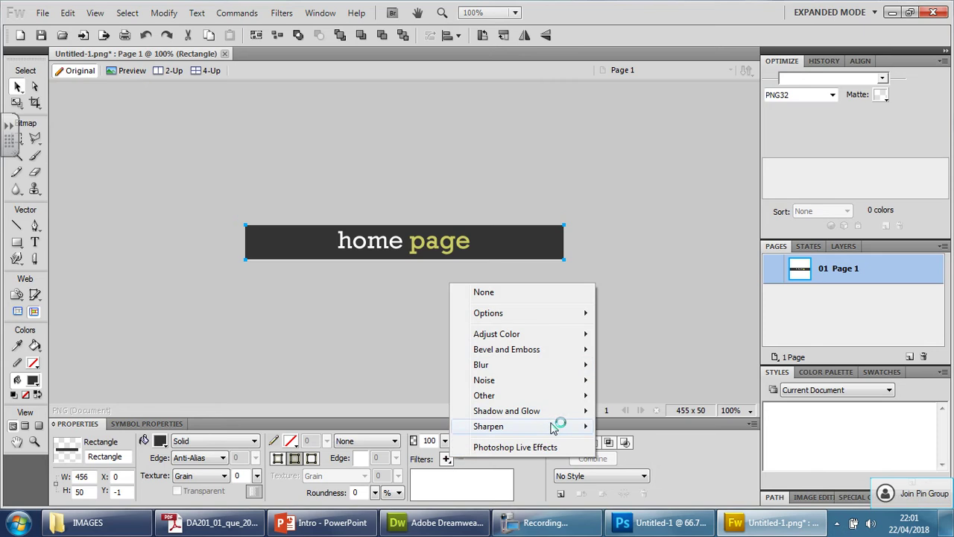
mouse_move(554, 356)
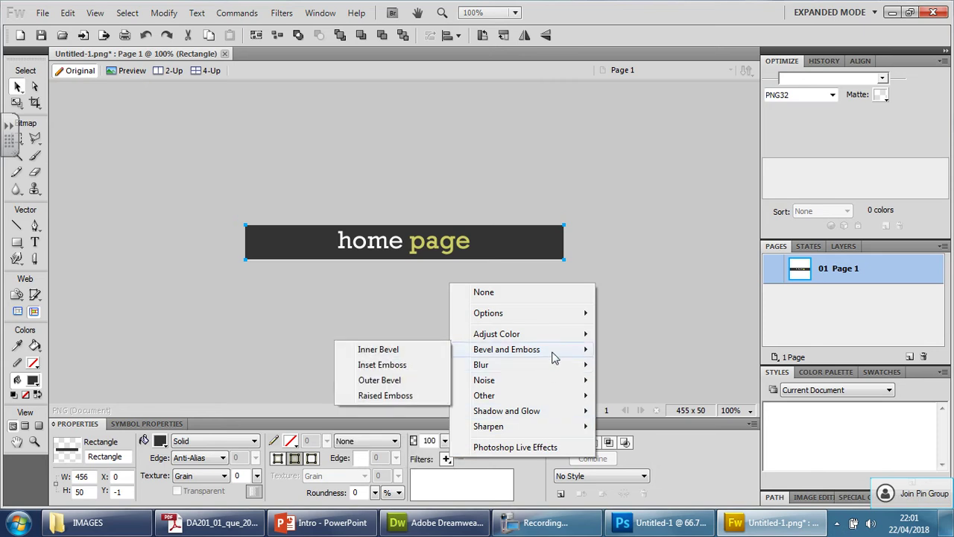
click(371, 397)
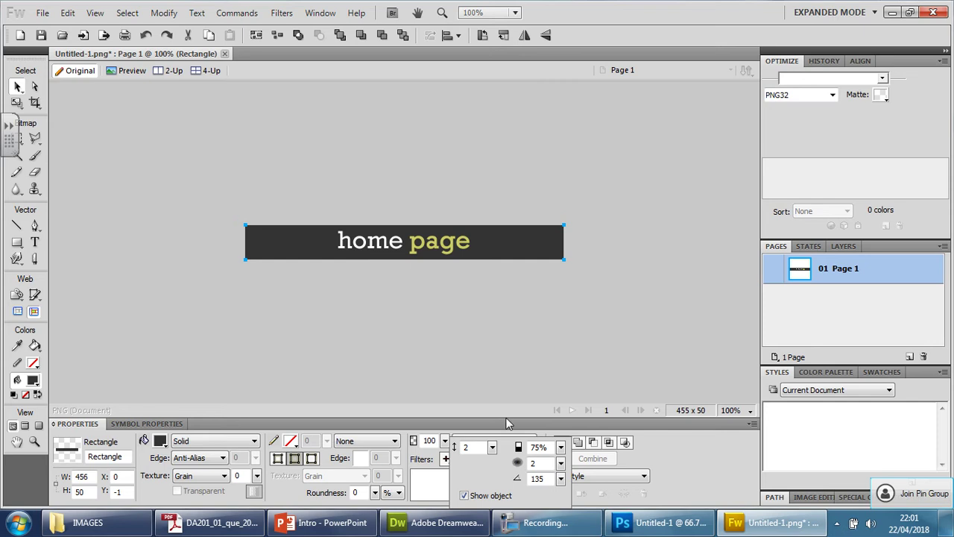
click(486, 365)
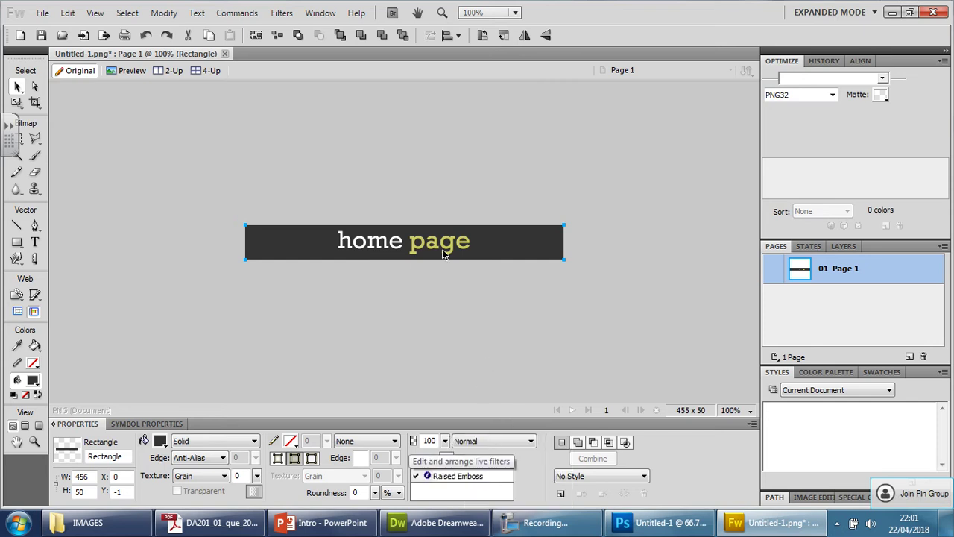
click(462, 476)
click(470, 458)
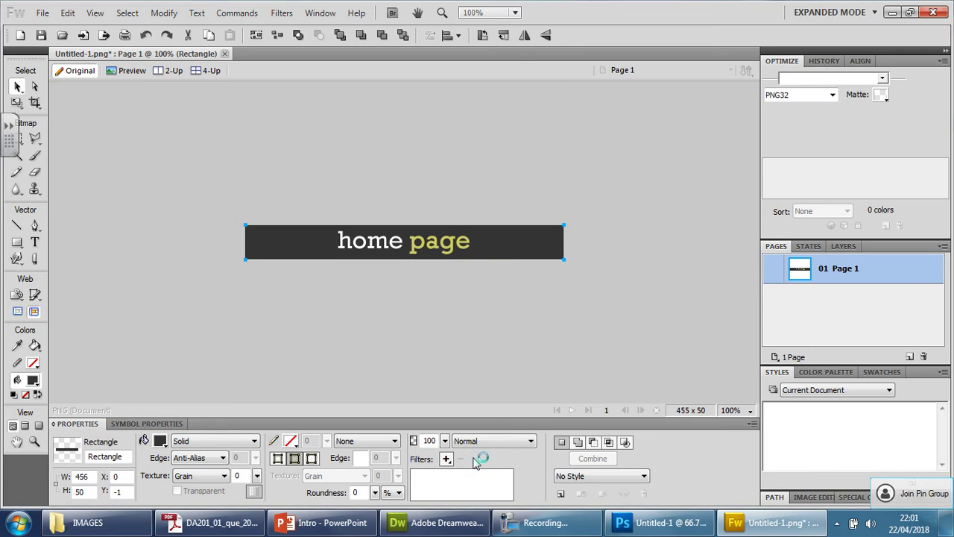
Try an Inner Bevel filter on the "home page" text and delete it.
click(425, 246)
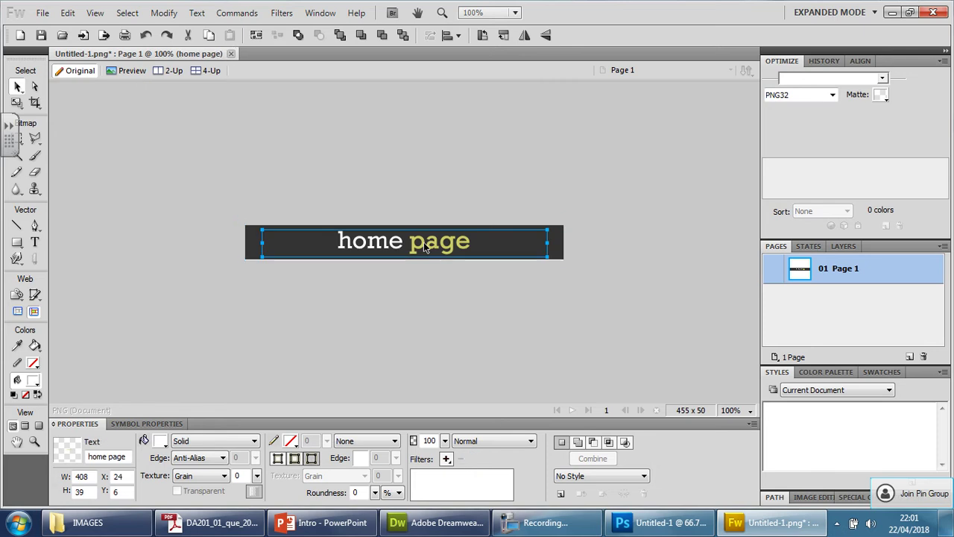
click(447, 460)
mouse_move(527, 360)
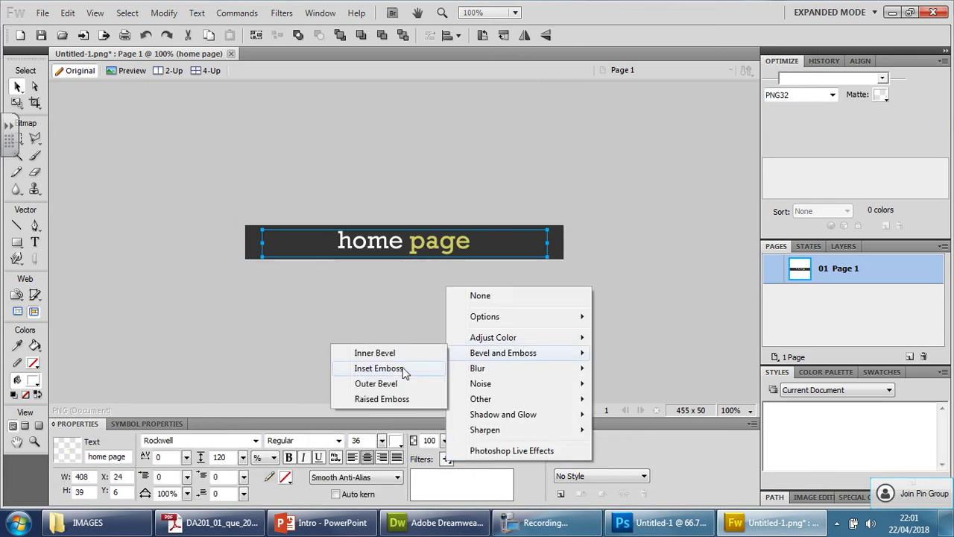
click(403, 353)
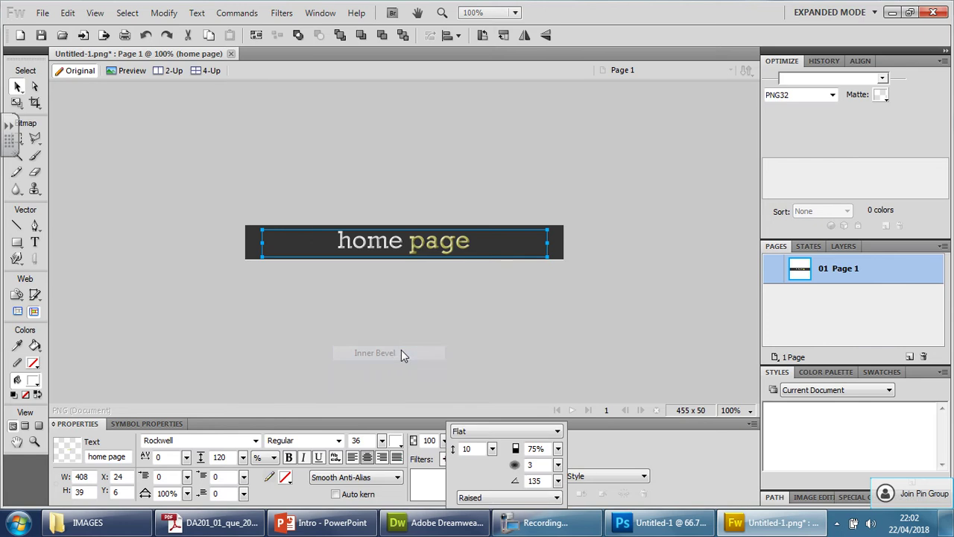
click(447, 283)
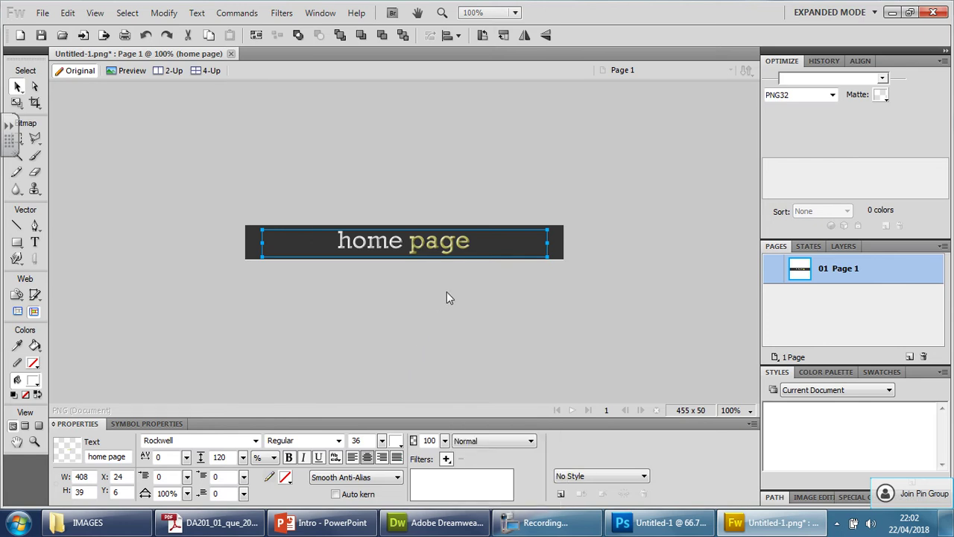
click(456, 475)
click(458, 458)
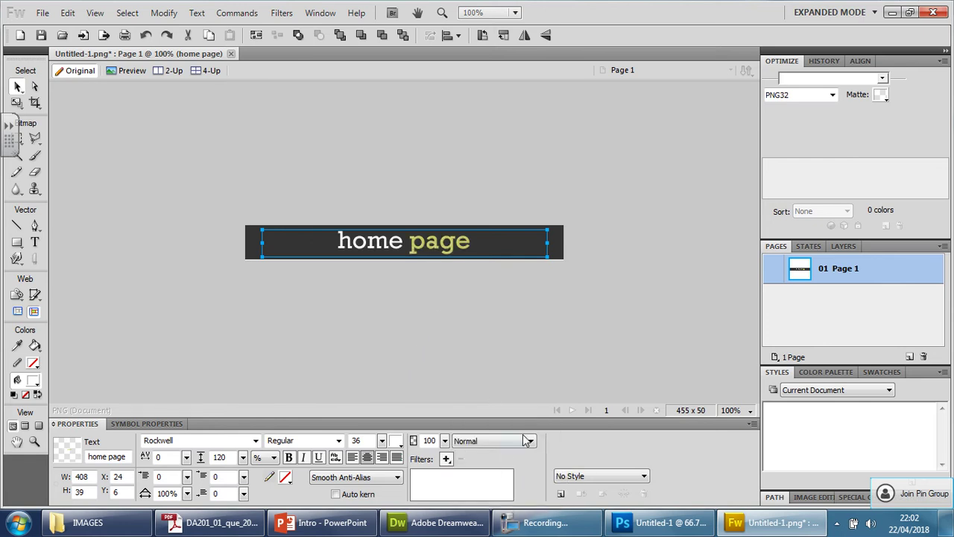
Try an Inset Emboss filter on the "home page" text and delete it.
click(447, 458)
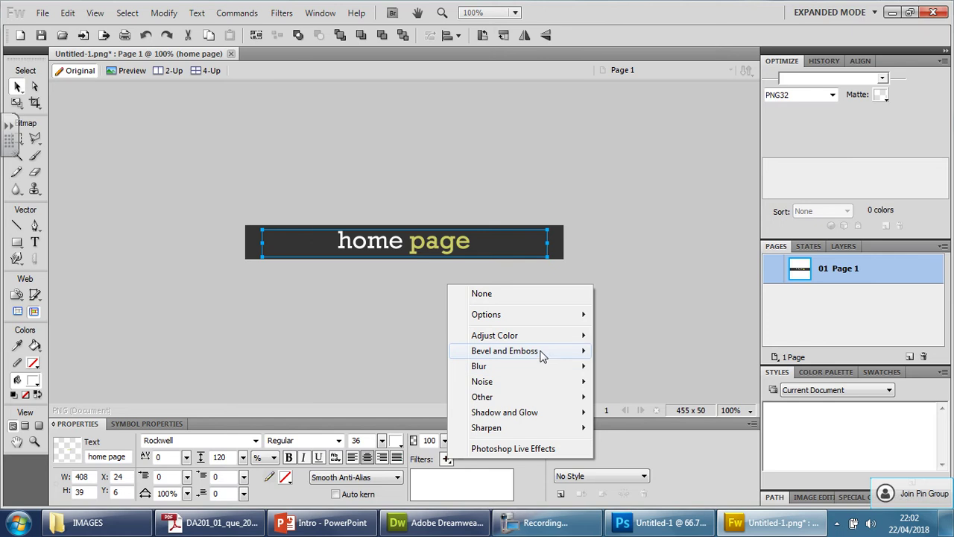
mouse_move(537, 351)
click(406, 368)
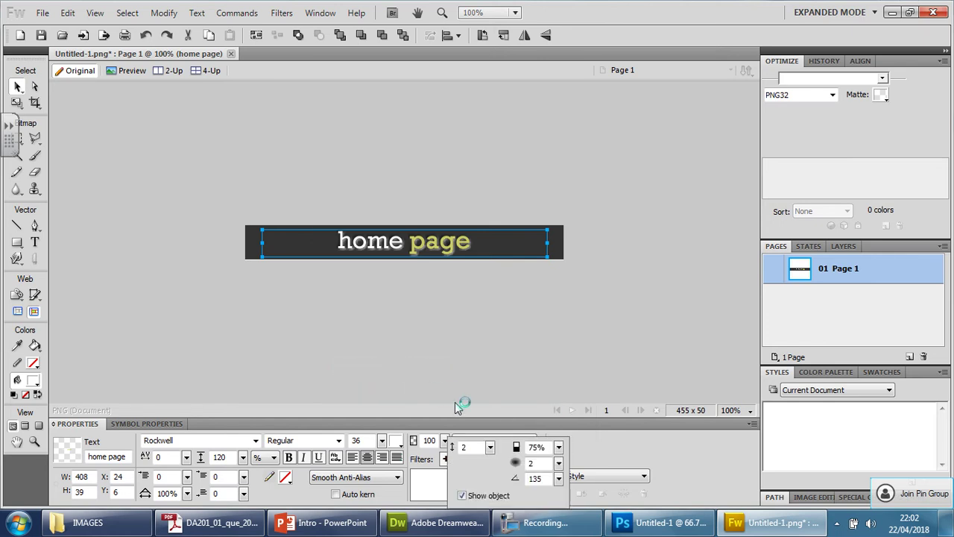
click(458, 476)
click(459, 459)
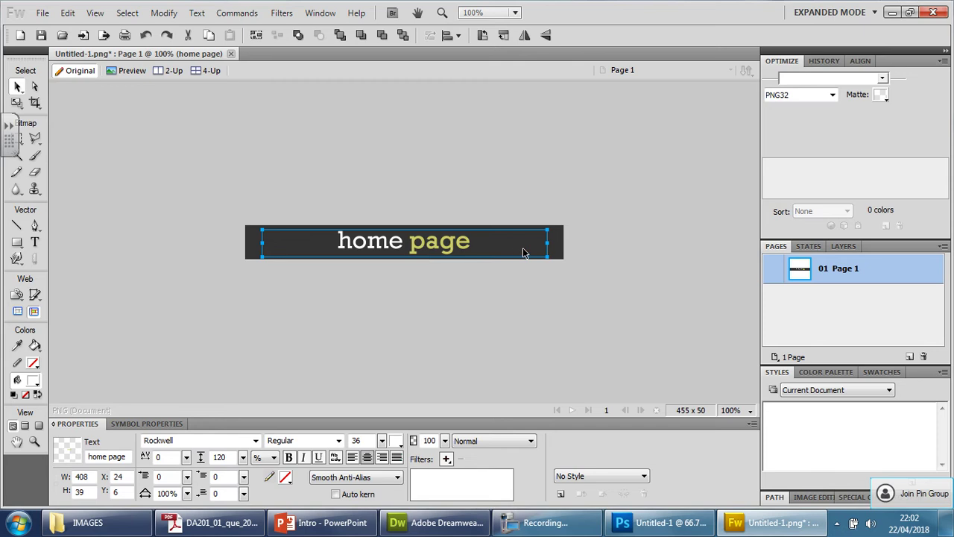
Try an Outer Bevel filter on the dark grey rectangle and delete it.
click(561, 246)
click(446, 458)
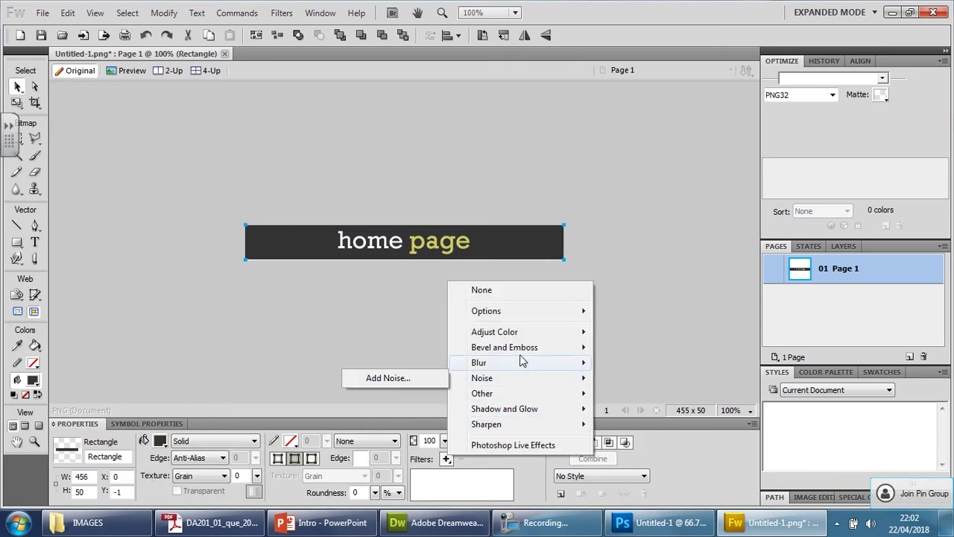
mouse_move(523, 350)
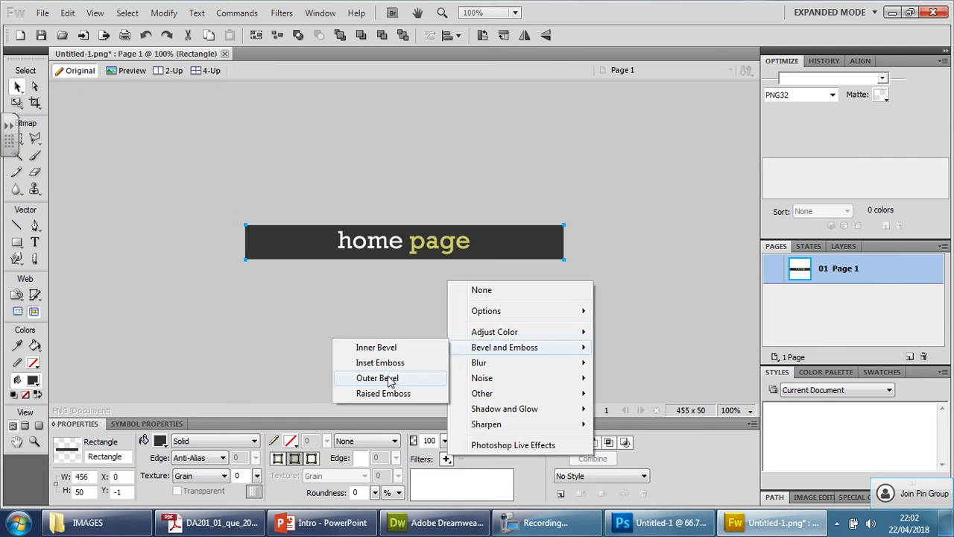
click(393, 379)
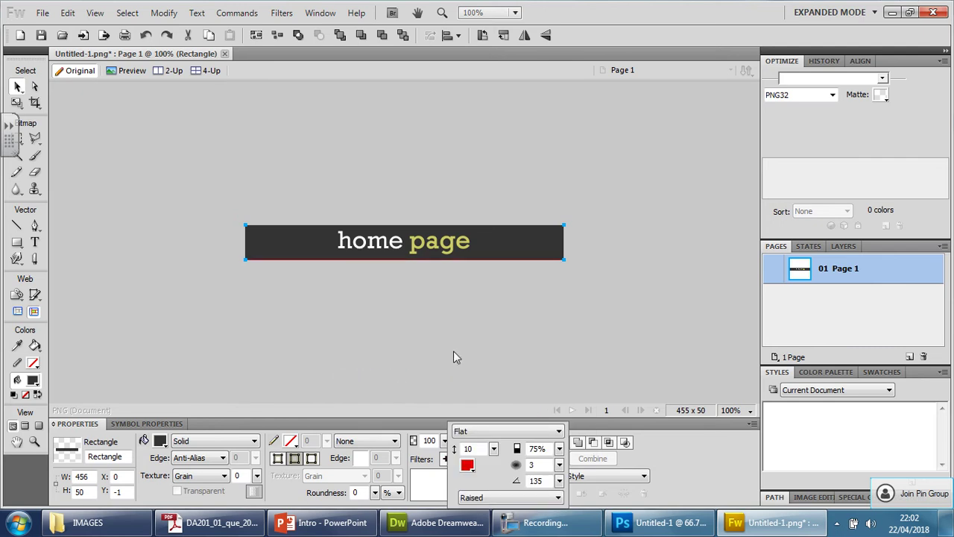
click(452, 402)
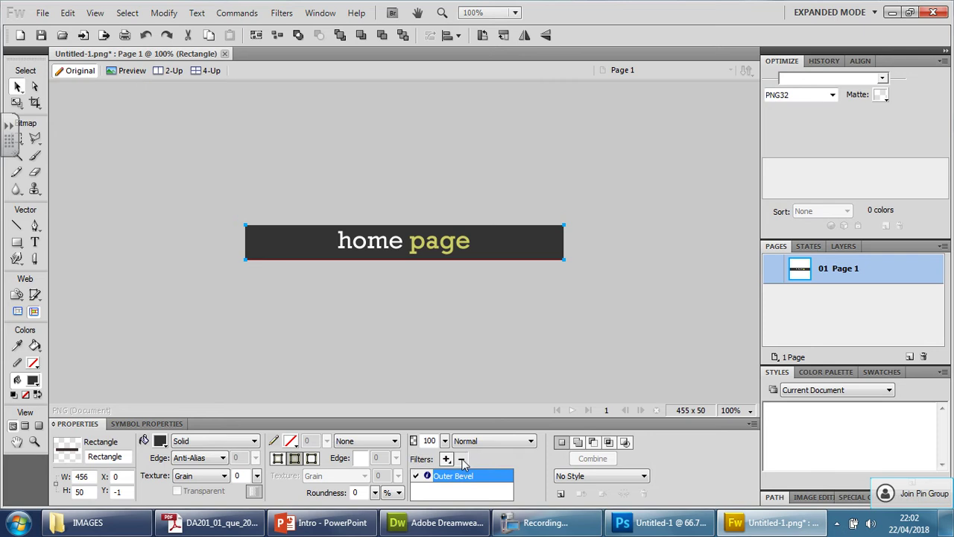
click(460, 459)
Apply an Inner Bevel filter with the Flat edge shape to the dark grey rectangle.
click(446, 460)
mouse_move(531, 353)
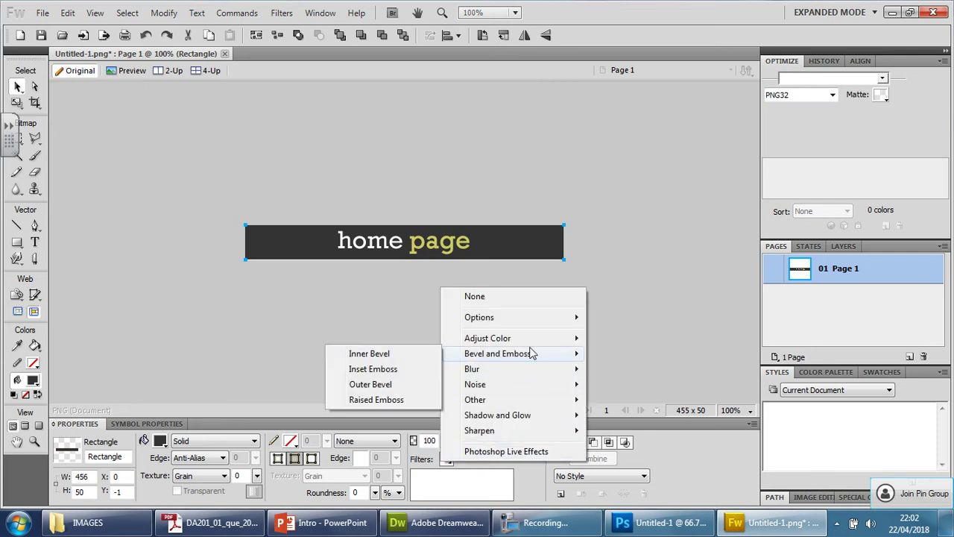
click(414, 357)
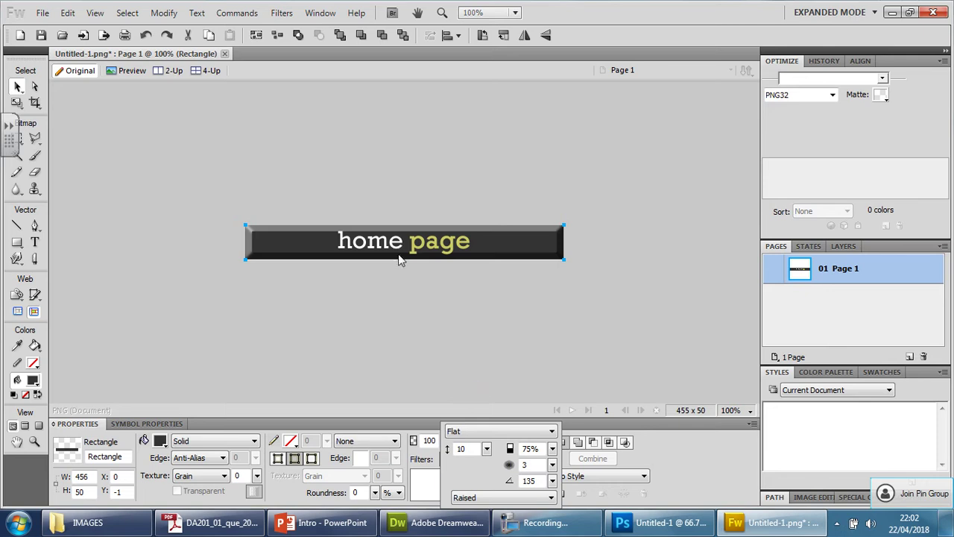
Narrow the rectangle's Inner Bevel width to about 7 and deselect the rectangle.
mouse_move(486, 448)
mouse_down()
mouse_move(491, 466)
mouse_move(458, 470)
mouse_move(491, 447)
mouse_move(463, 474)
mouse_move(491, 447)
mouse_move(475, 462)
mouse_up()
click(486, 448)
click(486, 449)
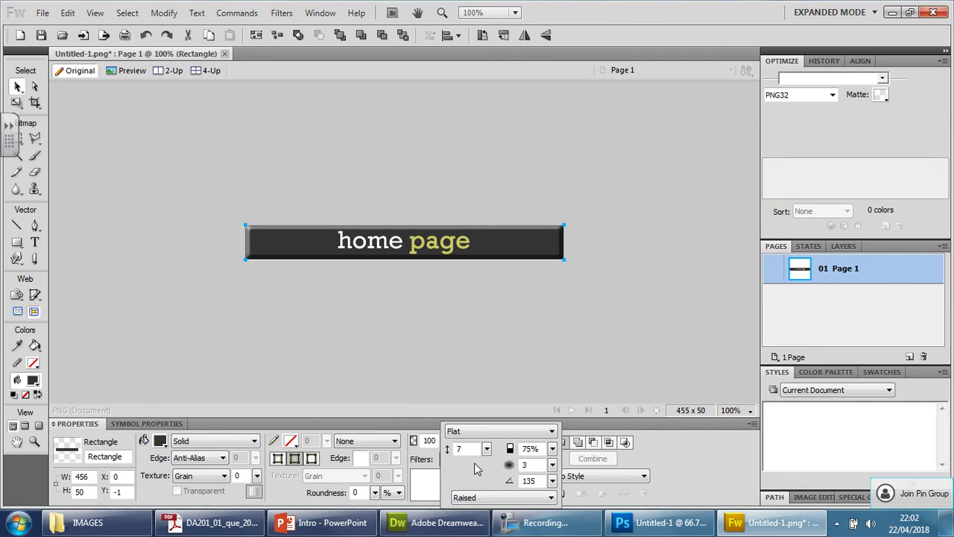
click(468, 449)
click(546, 522)
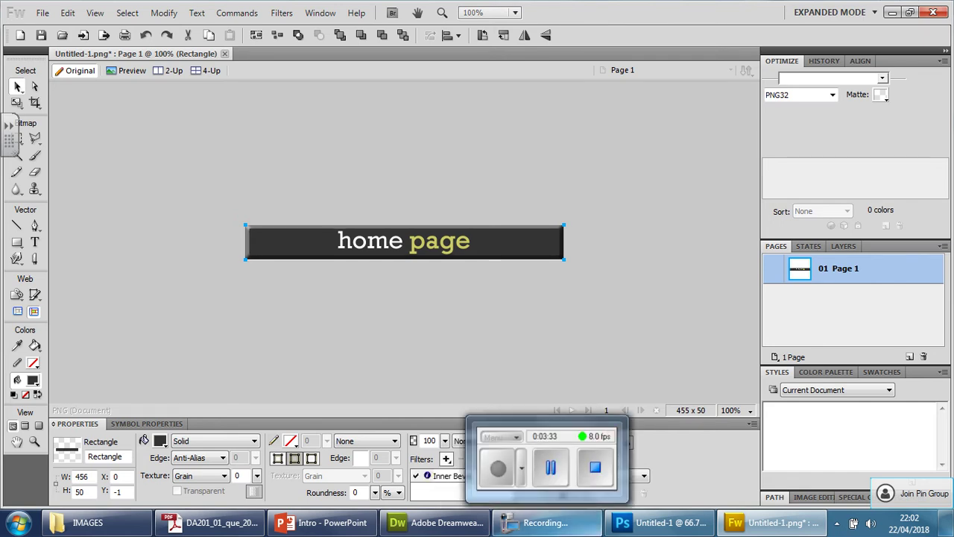
click(445, 301)
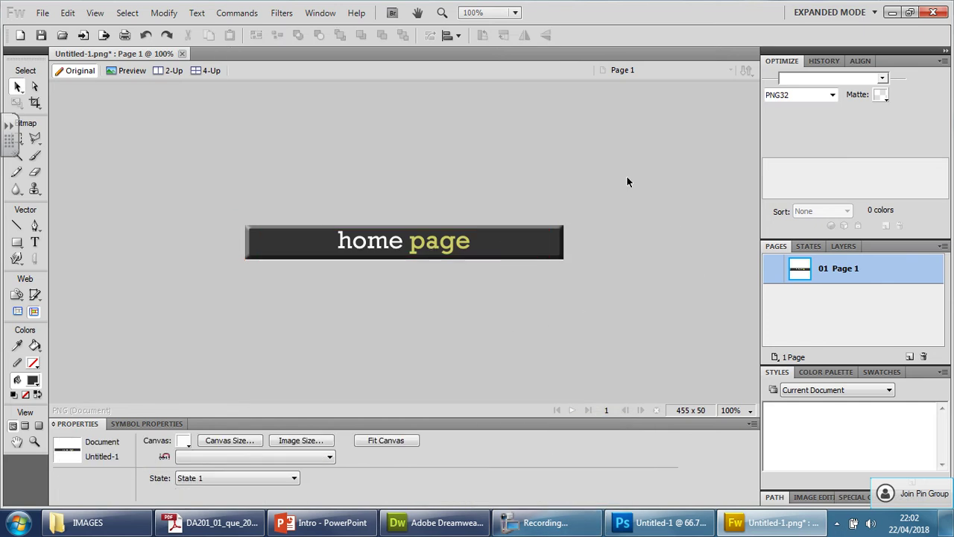
Start saving the button under a new name as a Fireworks PNG and go up from the BUTTONS folder to the 2018 folder.
click(42, 12)
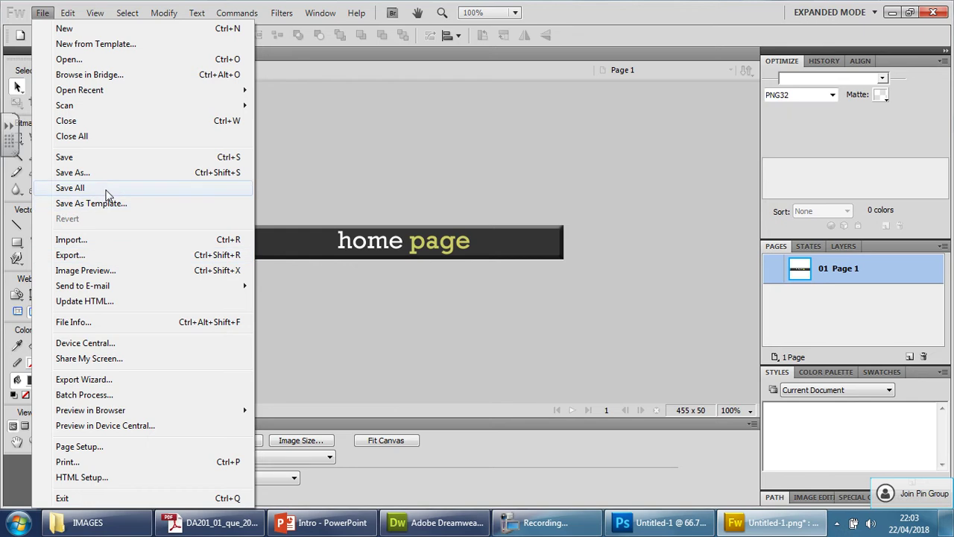
click(73, 172)
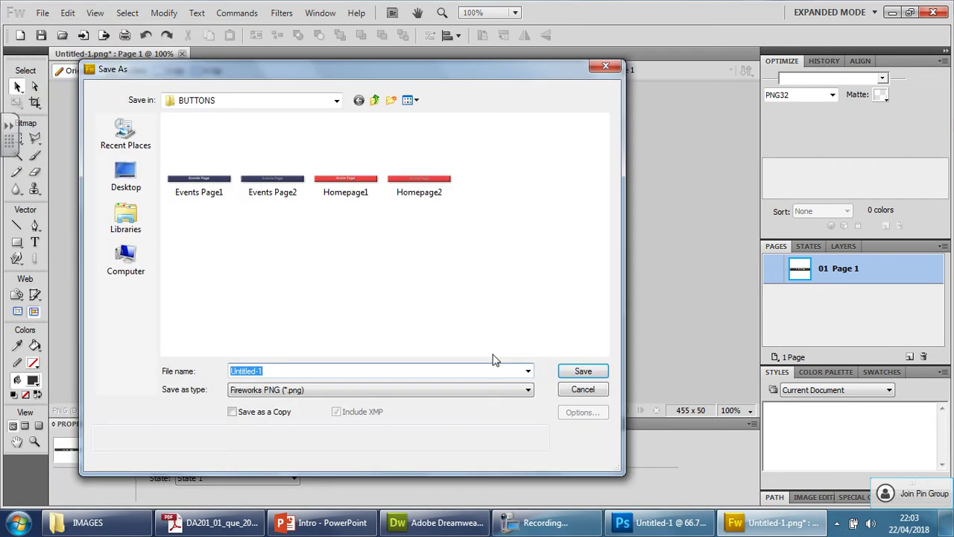
click(374, 100)
click(374, 100)
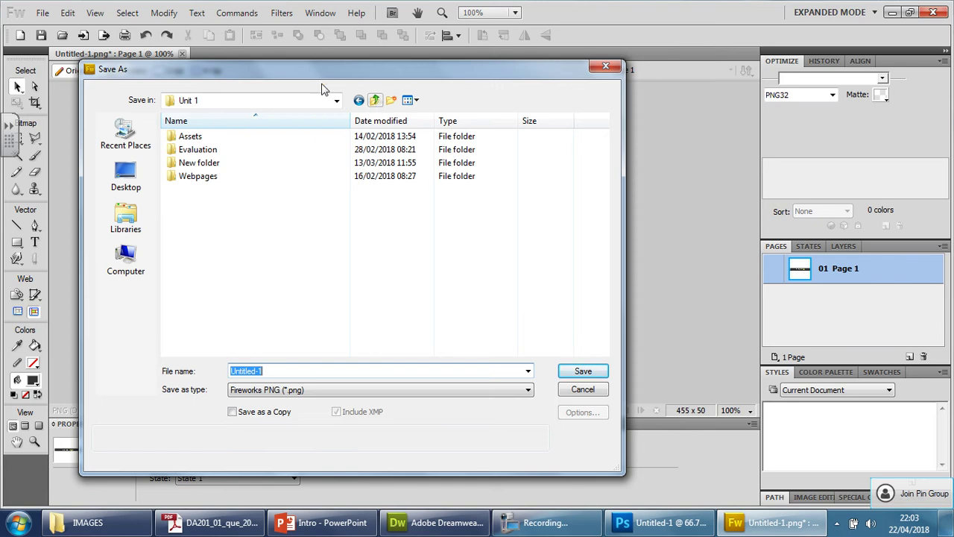
click(374, 101)
click(374, 100)
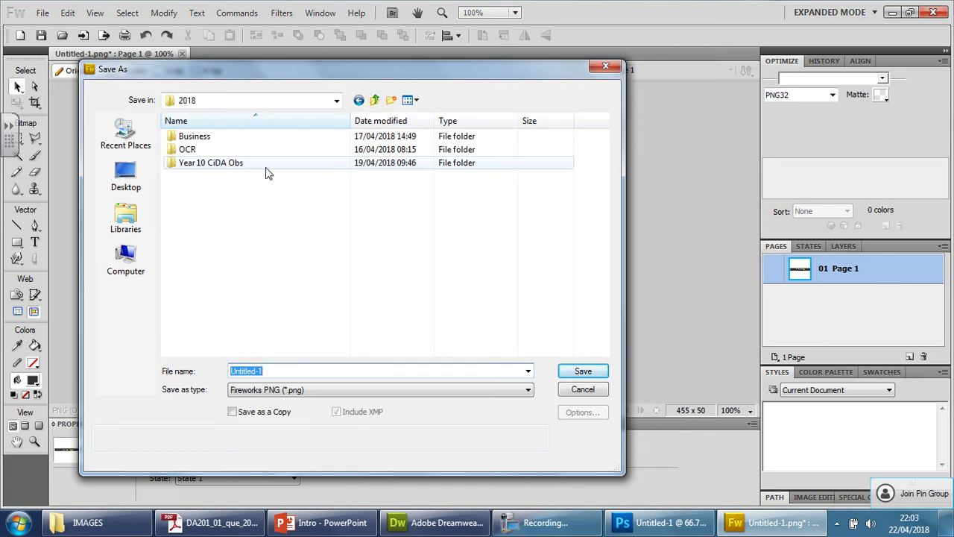
Browse from Year 10 CiDA Obs through Unit 1 Training to the Assets folder of 8. Independent Training Project - Jan 2018.
double_click(216, 162)
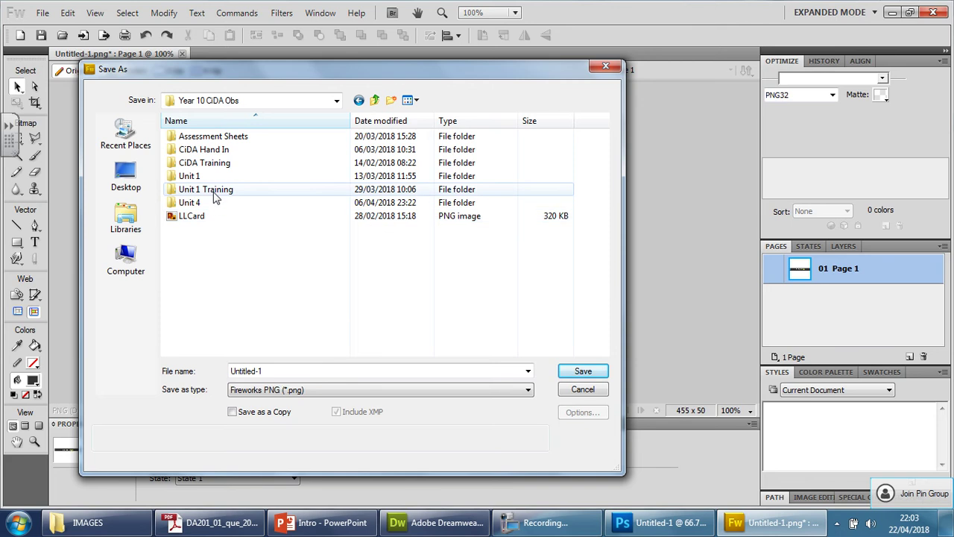
double_click(217, 191)
double_click(224, 229)
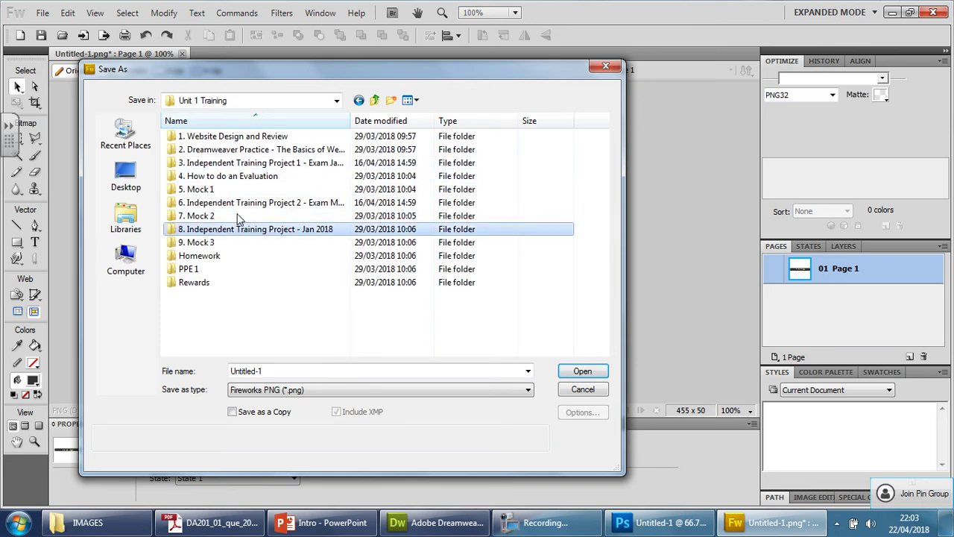
click(220, 138)
double_click(218, 138)
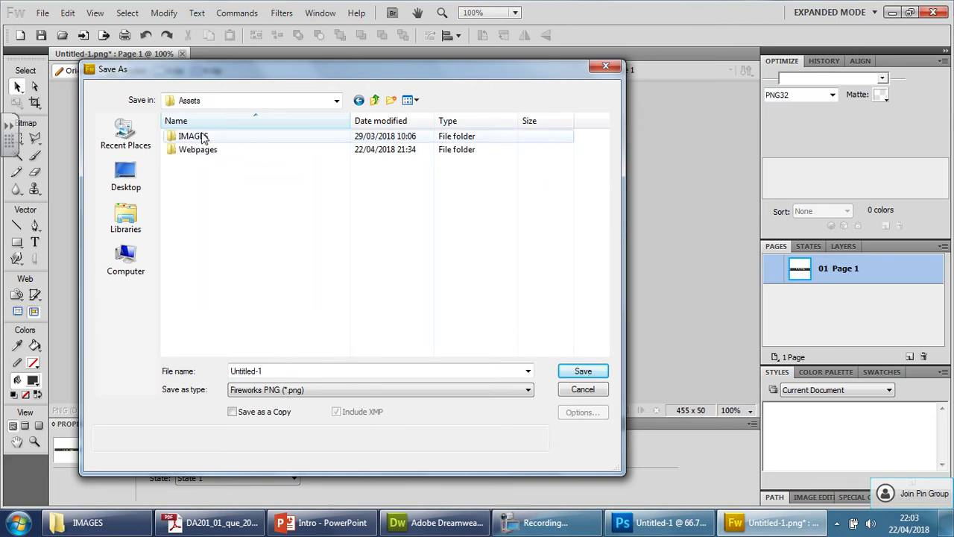
Create a folder named Buttons inside Assets and open it as the save location.
click(391, 100)
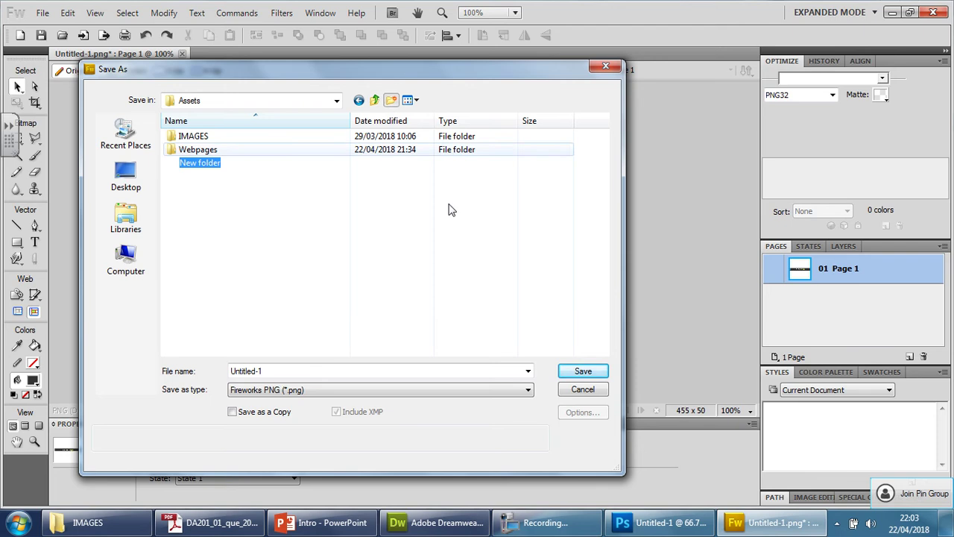
text(Buttons)
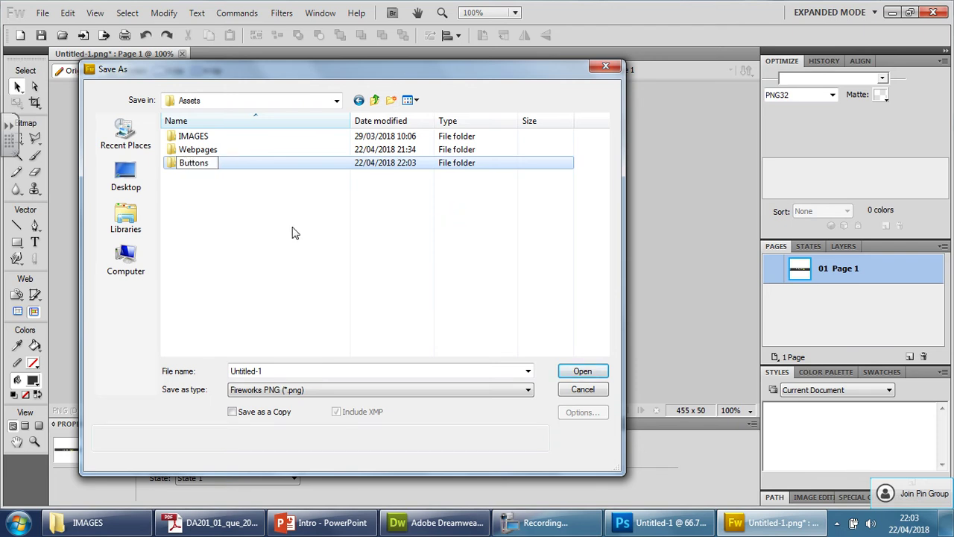
key(Return)
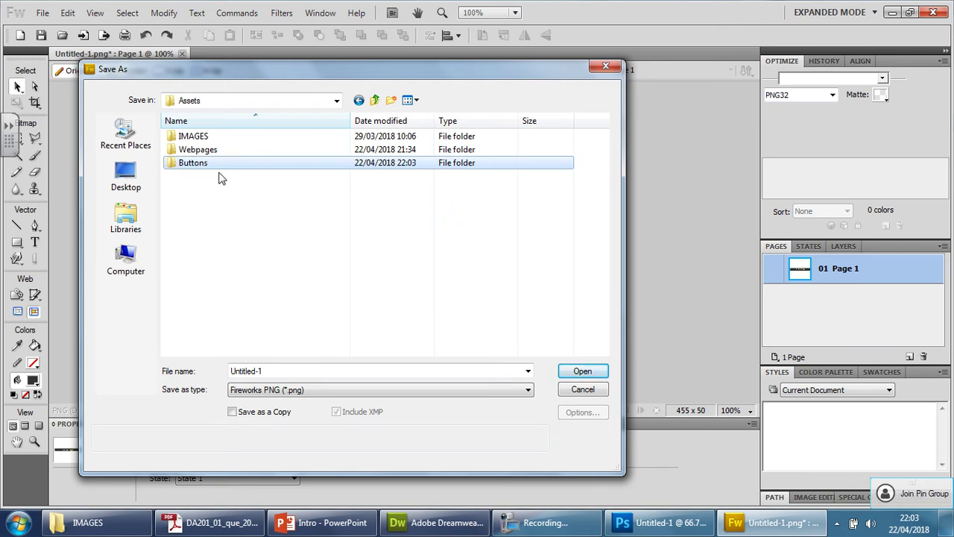
double_click(219, 164)
Save the home page button as HomePageButton1 in Fireworks PNG format.
click(288, 370)
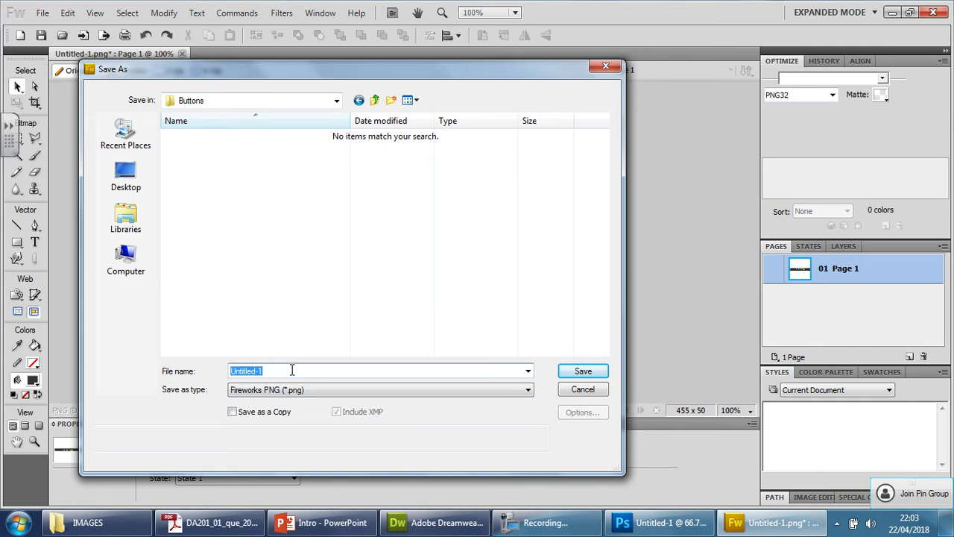
text(h)
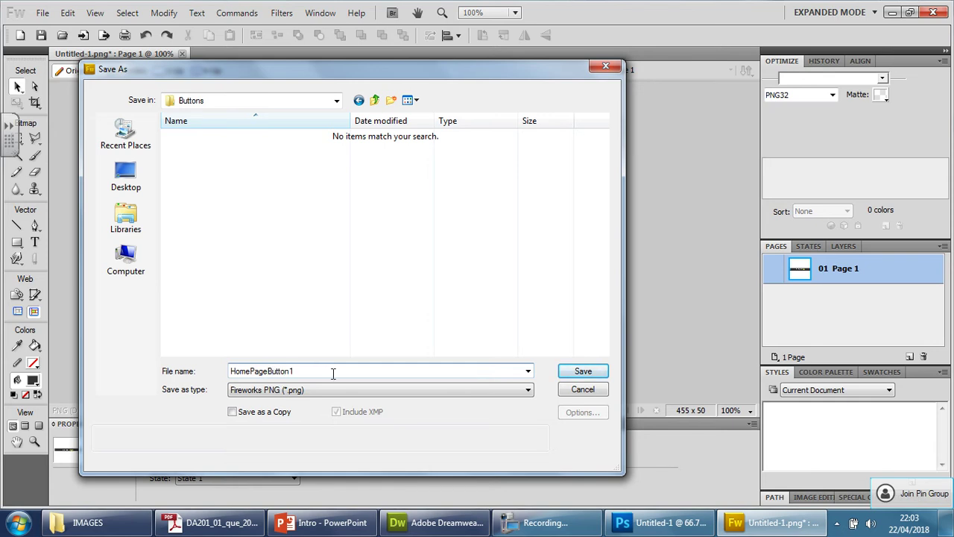
click(583, 371)
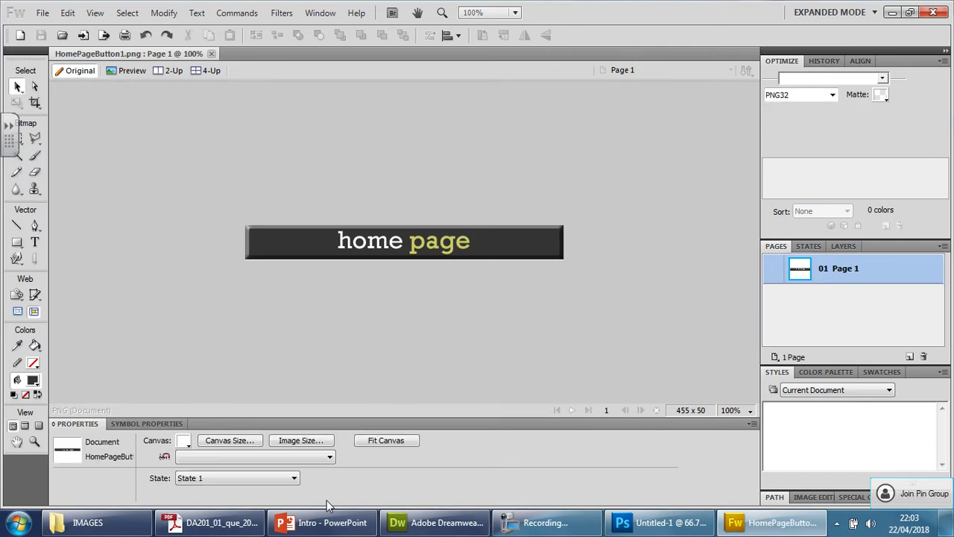
Switch to the PDF brief in Adobe Acrobat and check the required file format for images.
click(190, 524)
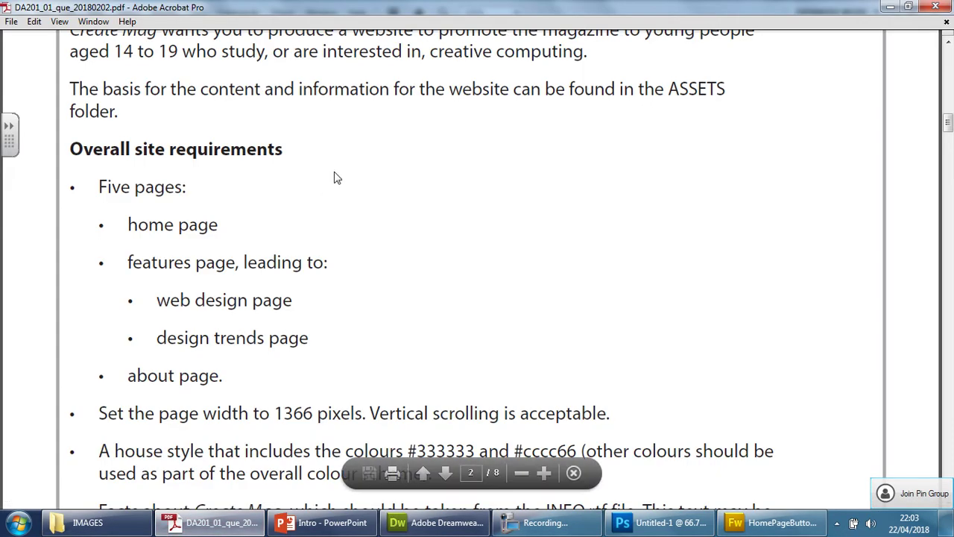
scroll(313, 380, down, 5)
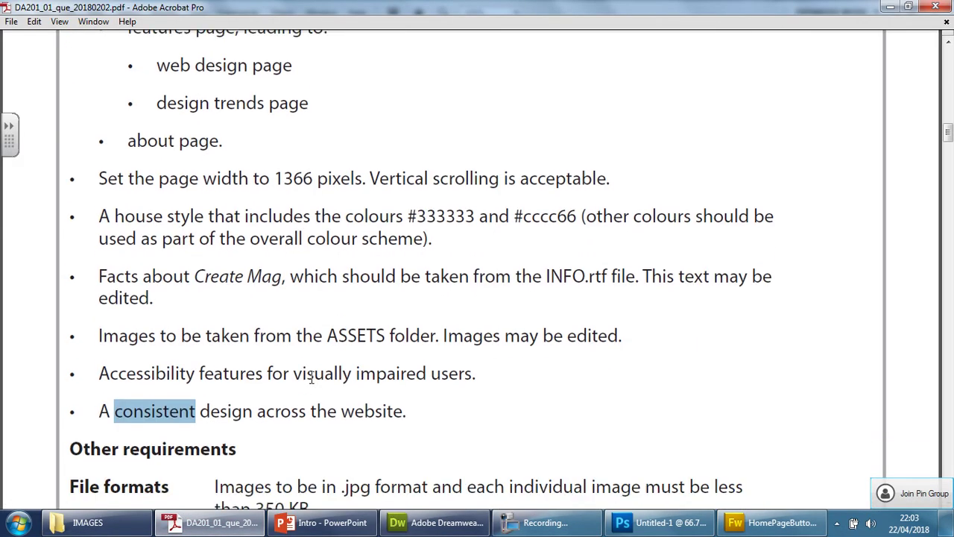
scroll(312, 379, down, 3)
click(357, 360)
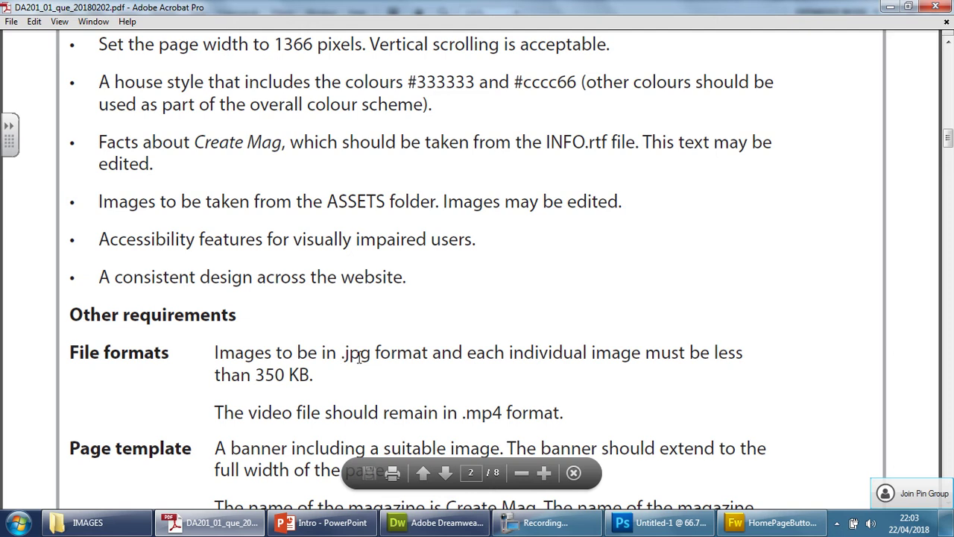
double_click(358, 359)
Return to Fireworks and save the home page button as the JPEG file HomePageButton1.jpg in the Buttons folder.
key(alt+Tab)
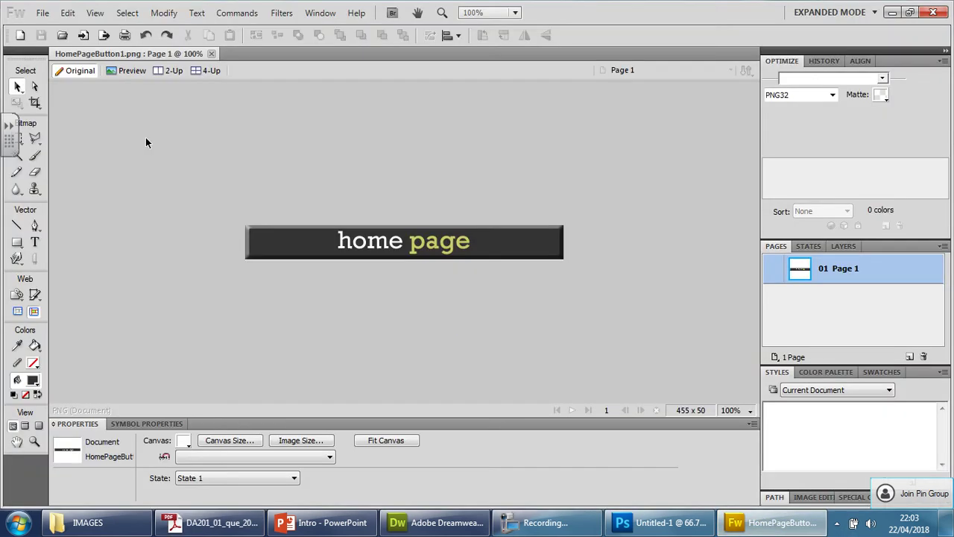
click(42, 12)
click(75, 173)
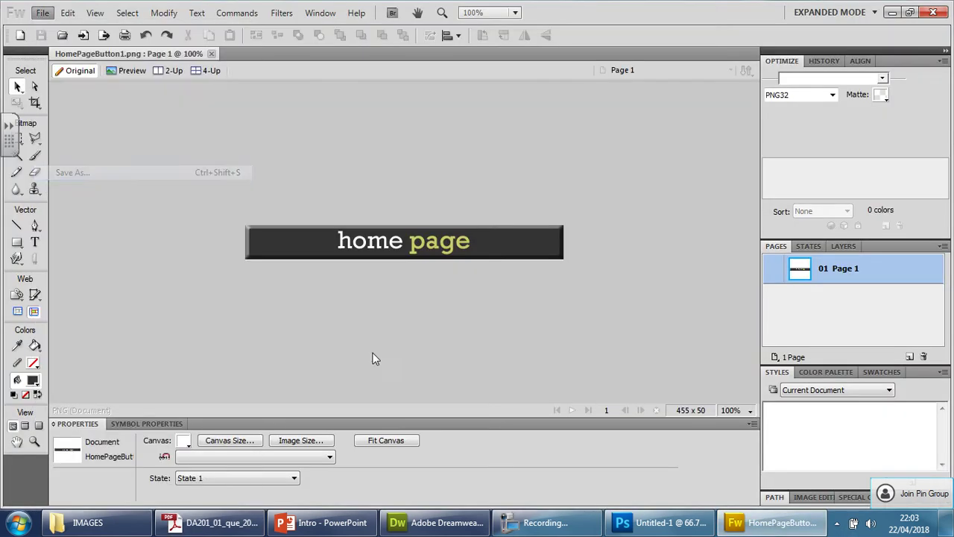
click(359, 389)
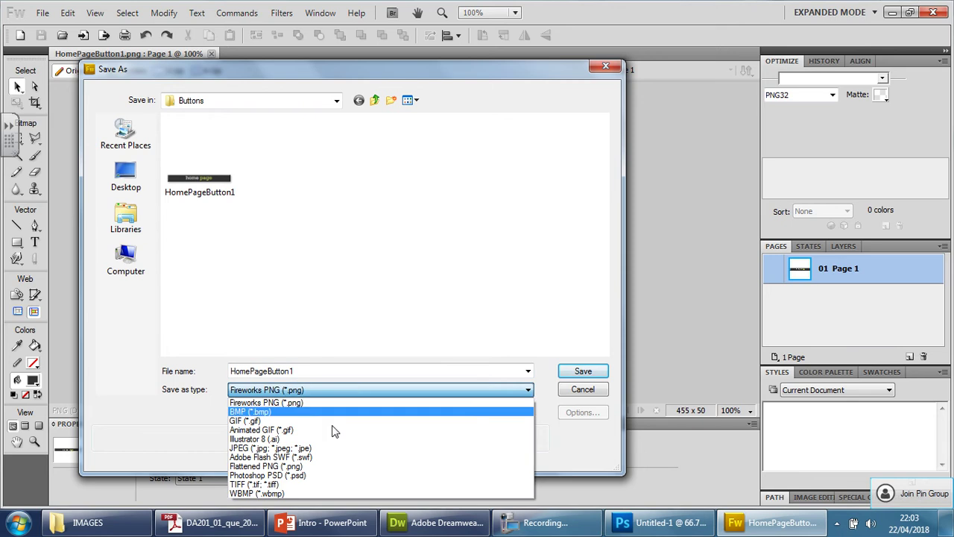
click(298, 447)
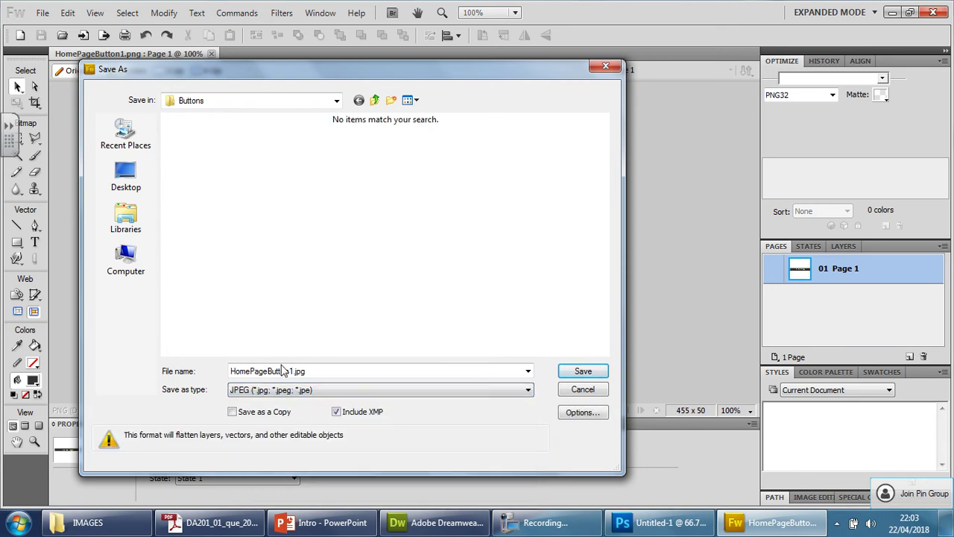
click(588, 371)
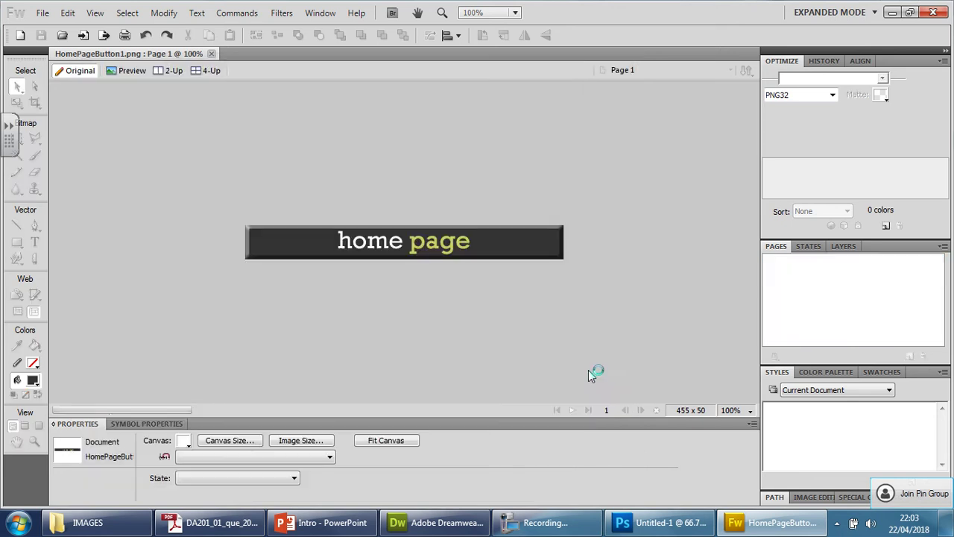
Open the Buttons folder inside Assets in Windows Explorer and show its files in Content view.
click(82, 522)
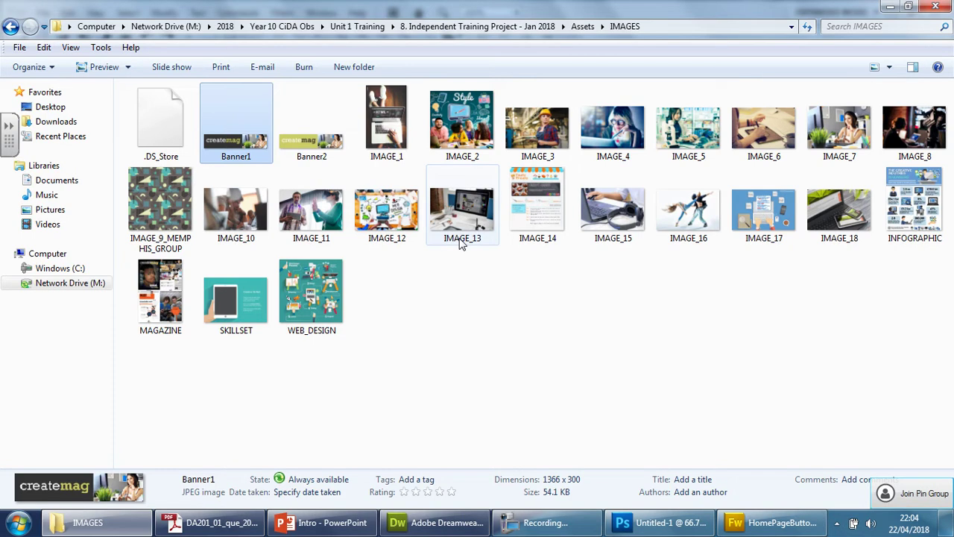
click(22, 27)
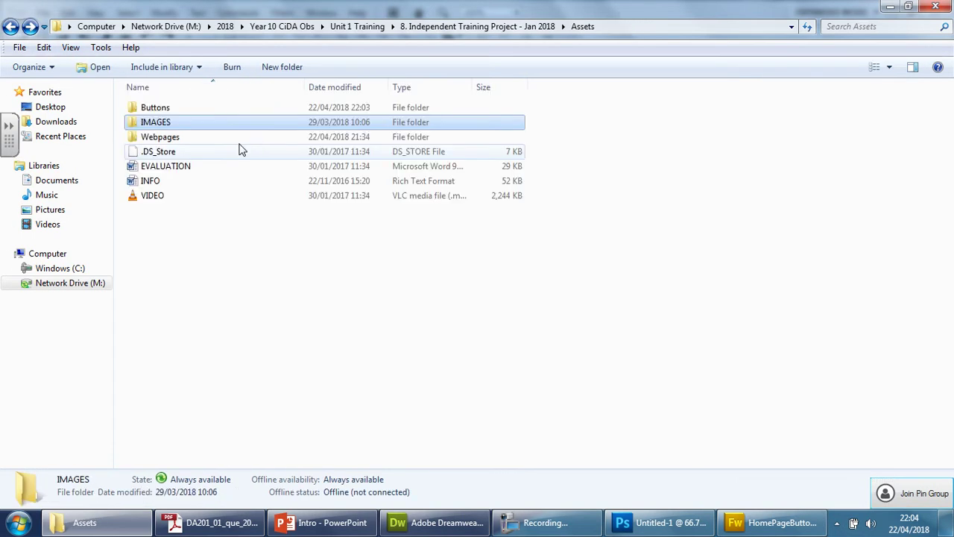
double_click(189, 109)
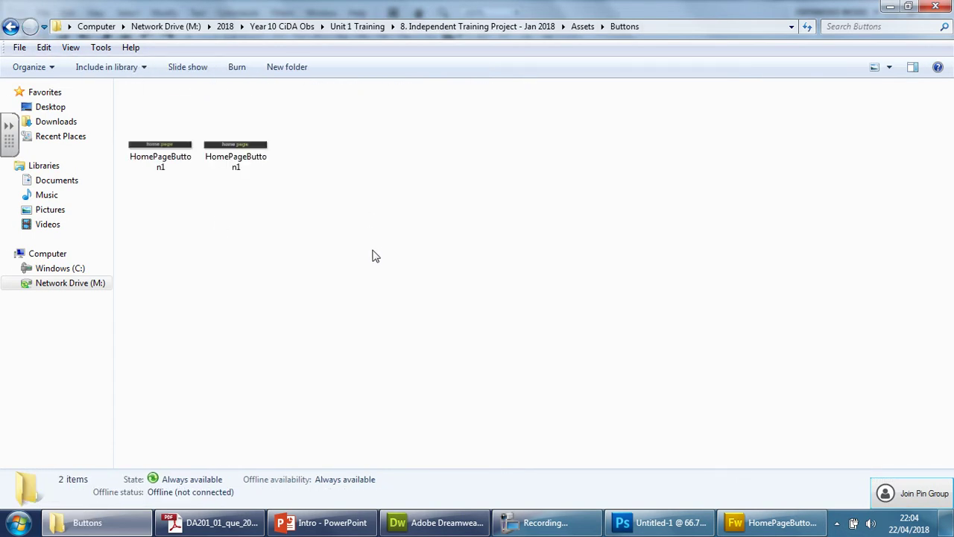
click(888, 67)
click(877, 196)
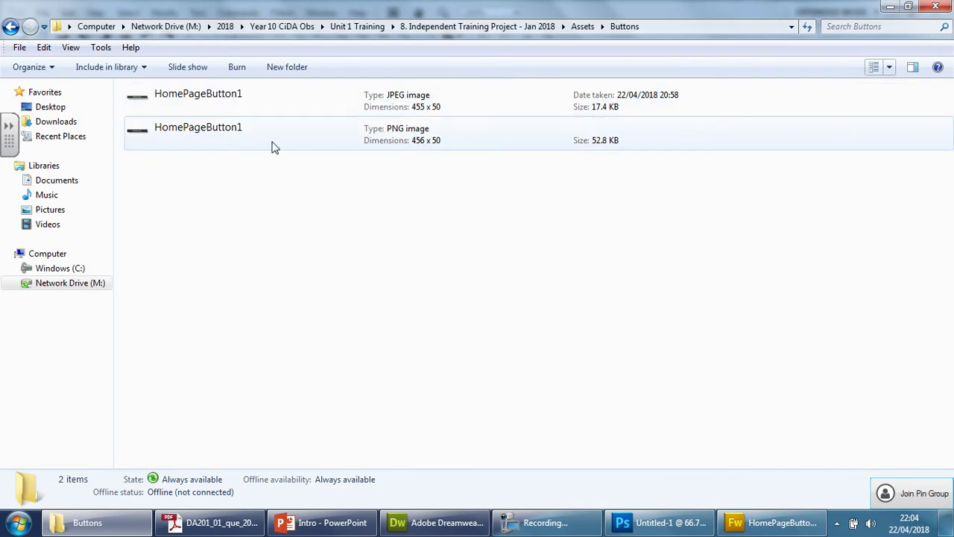
Permanently delete the PNG version of HomePageButton1 from the Buttons folder.
click(273, 147)
key(Delete)
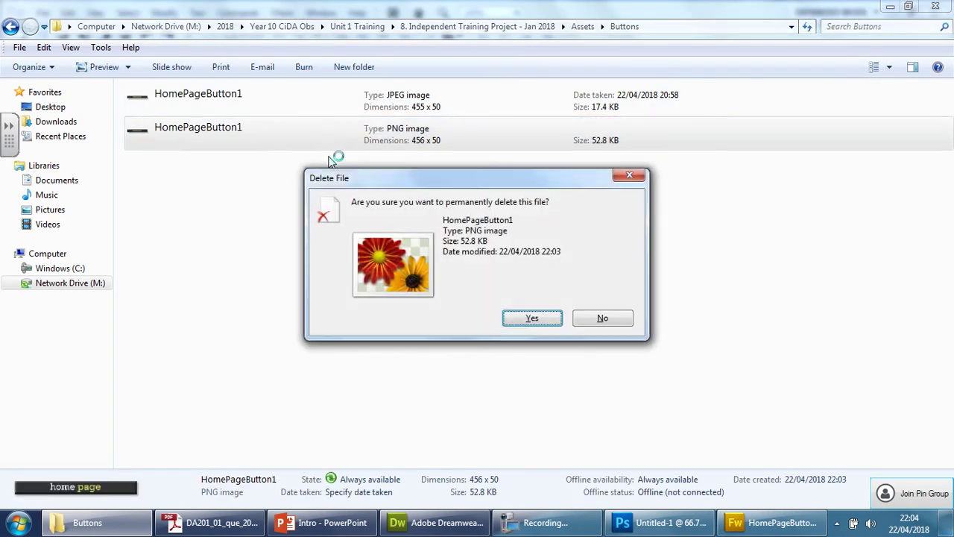
key(Return)
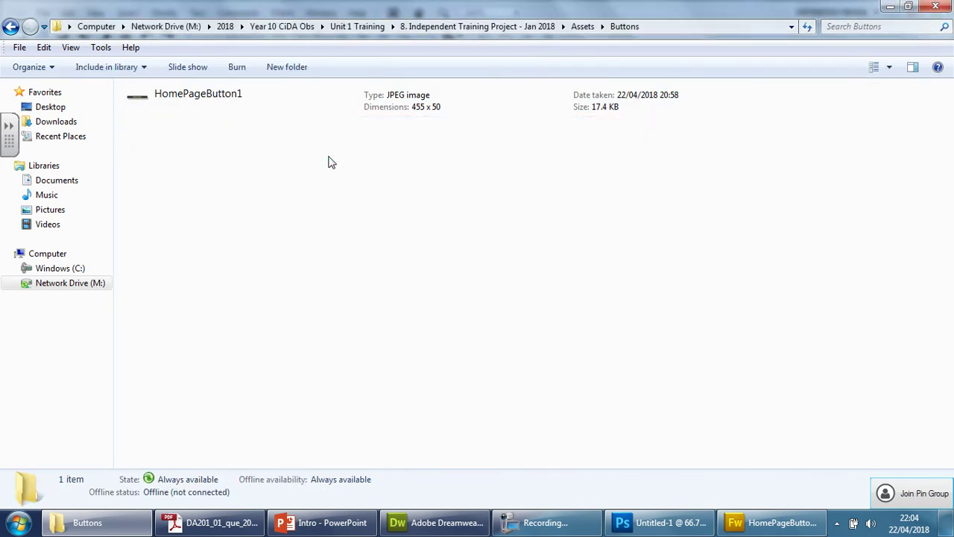
Set the Buttons folder view to Large Icons and minimise the Explorer window.
click(891, 68)
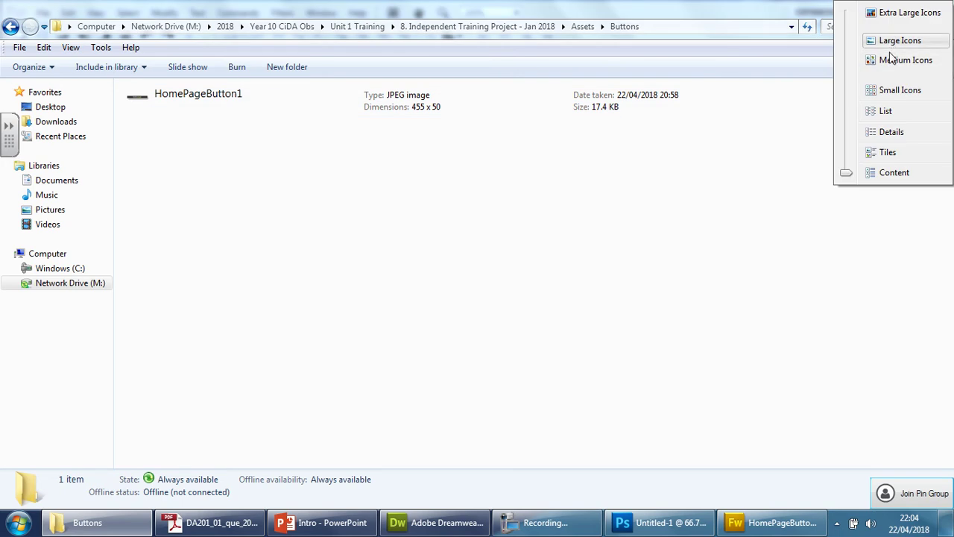
click(890, 60)
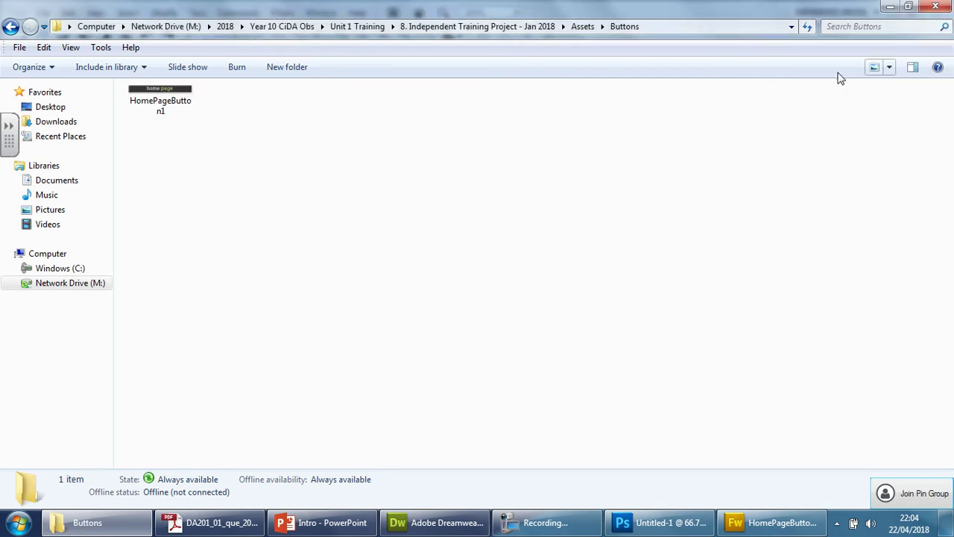
click(897, 7)
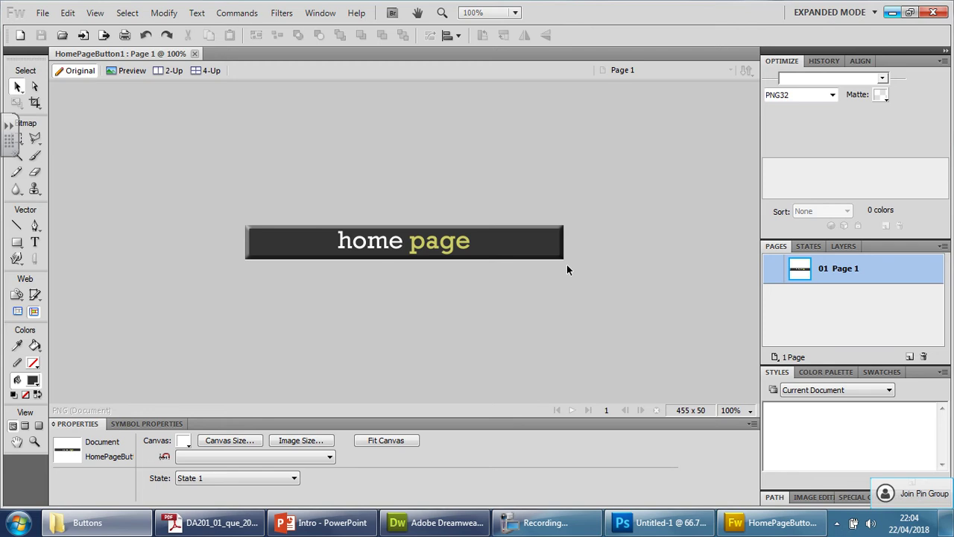
Check the page names in the PDF brief, then replace "home" with "web design" in the button text in Fireworks.
click(212, 523)
scroll(271, 415, up, 8)
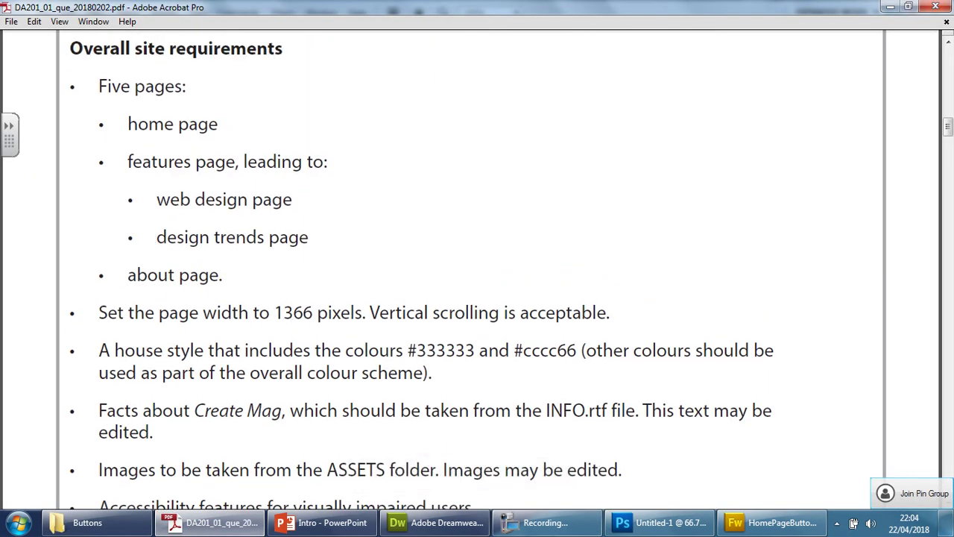
click(775, 522)
click(358, 238)
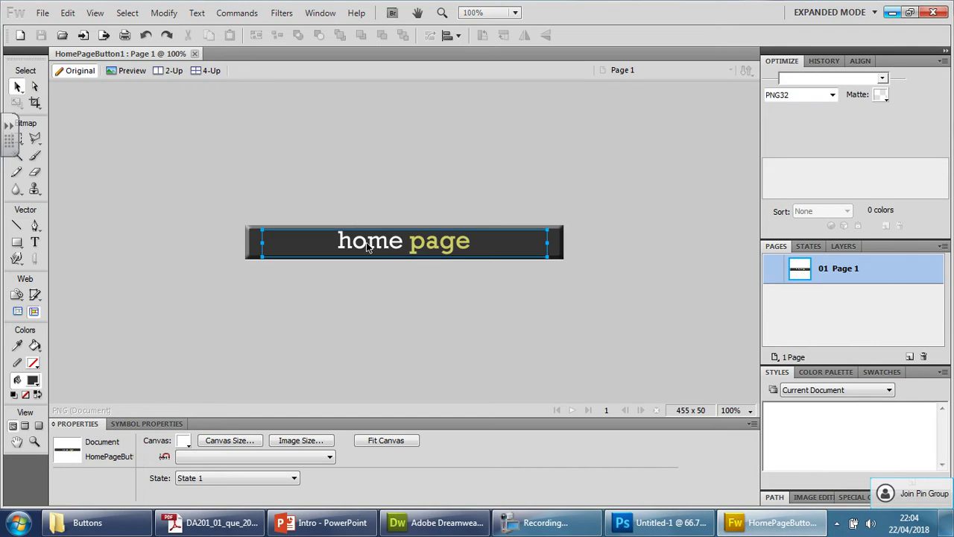
double_click(370, 241)
double_click(370, 241)
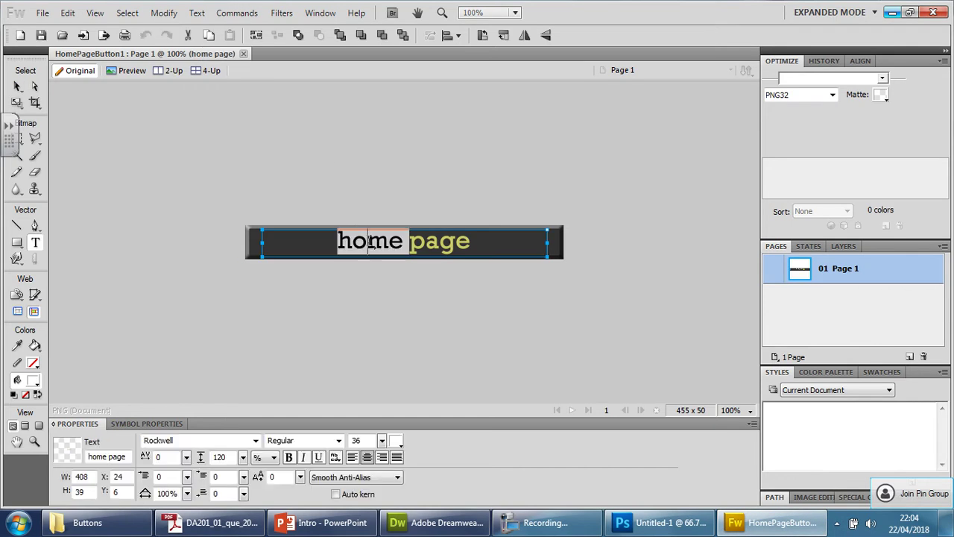
text(web design)
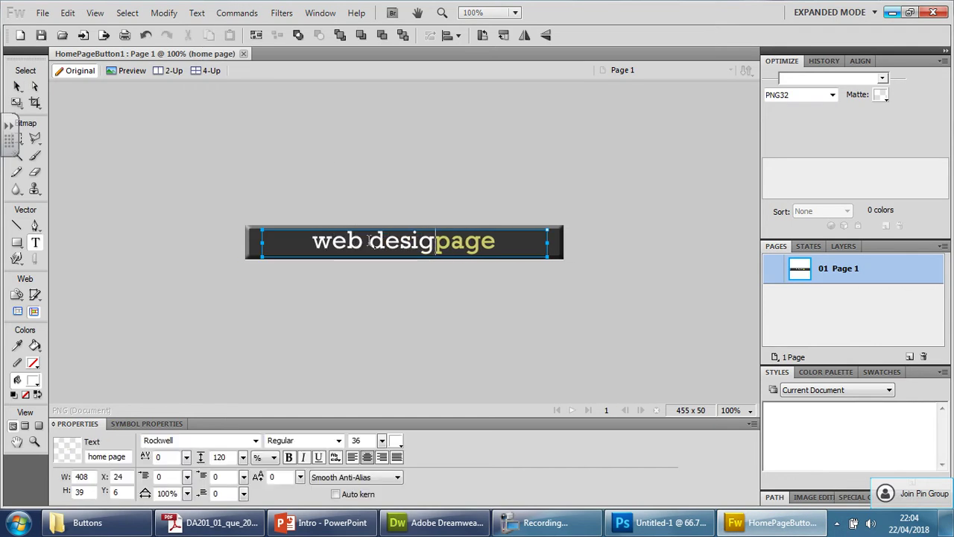
click(484, 338)
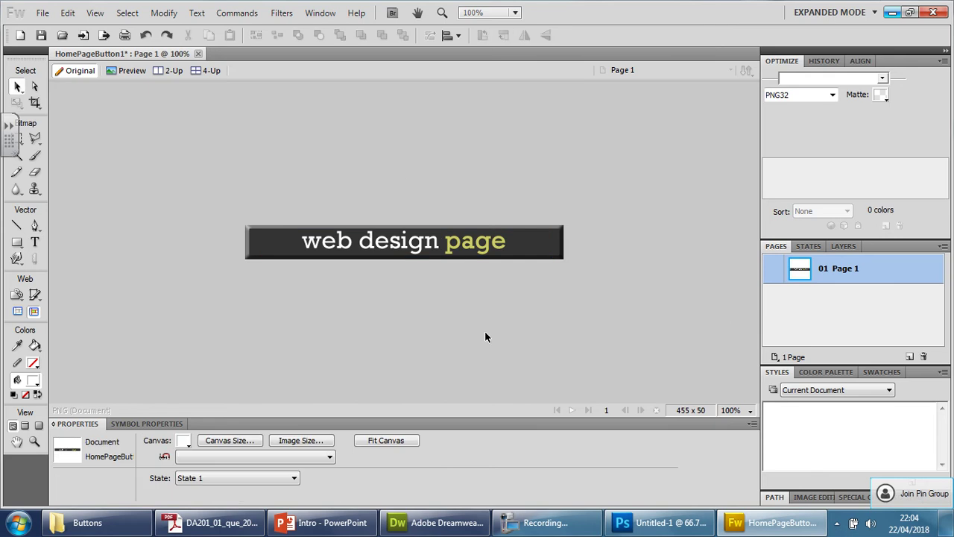
Save the web design page button as a JPEG named WebDesignPageButton1 in the Buttons folder.
click(41, 12)
click(104, 174)
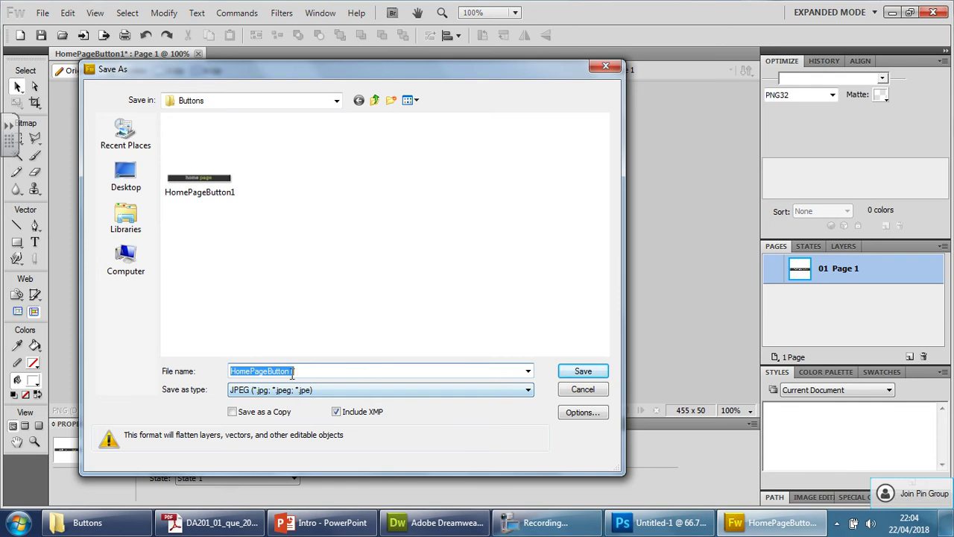
click(292, 372)
drag(268, 371, 179, 373)
text(WebD)
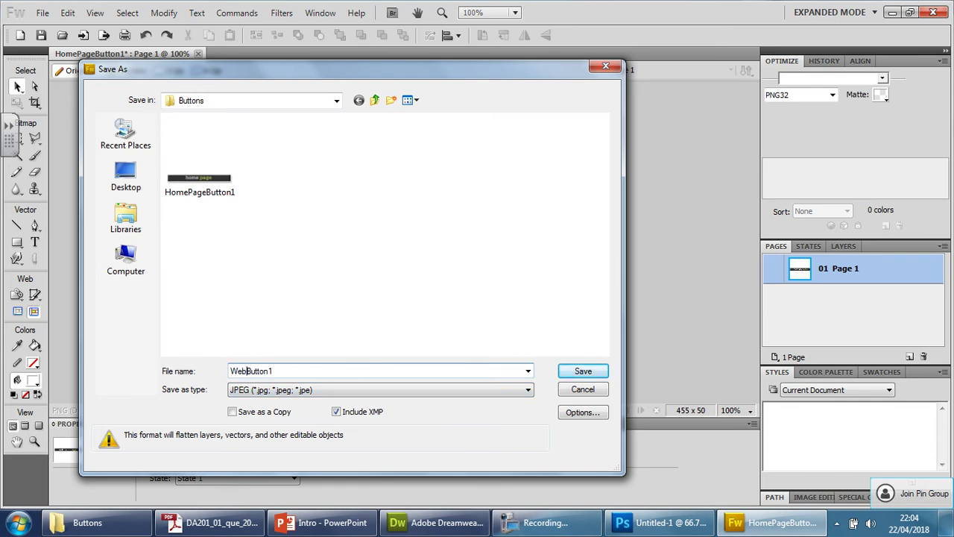
text(esignPage)
click(600, 375)
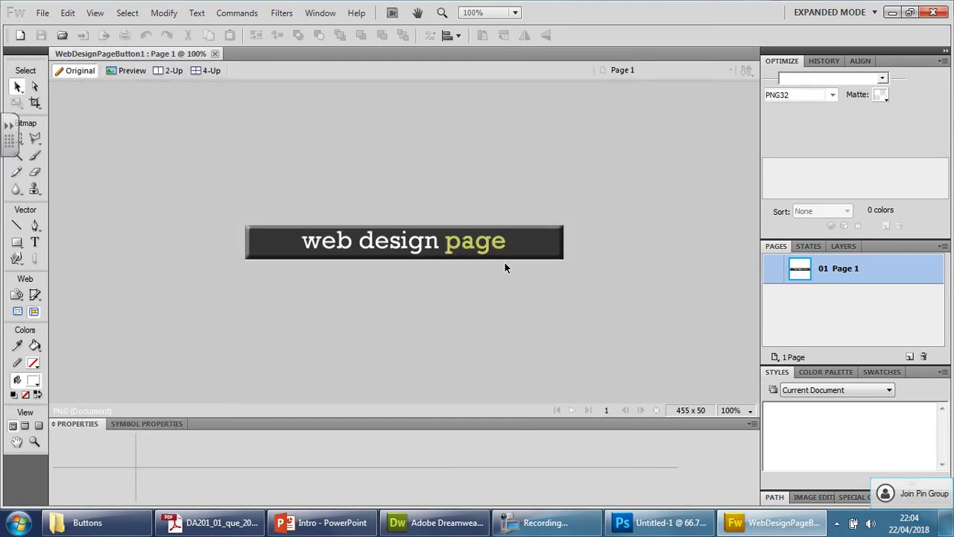
Check the page names in the PDF brief and change the Fireworks button text to "design trends page".
click(213, 522)
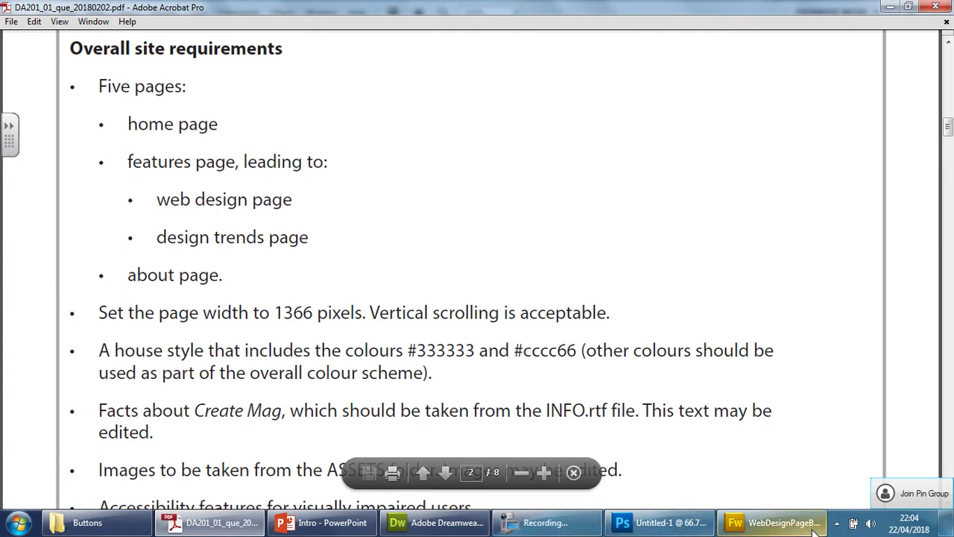
click(775, 521)
double_click(360, 246)
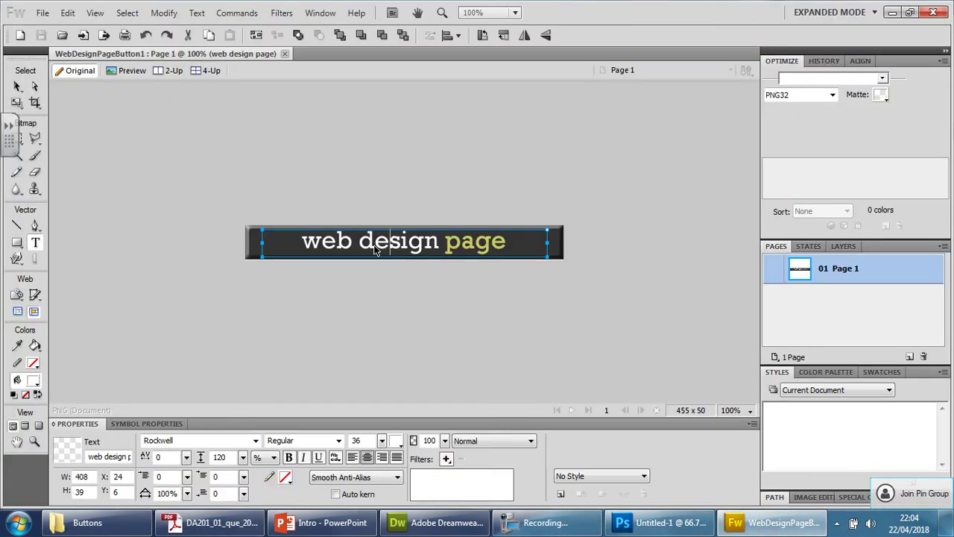
double_click(339, 243)
key(Delete)
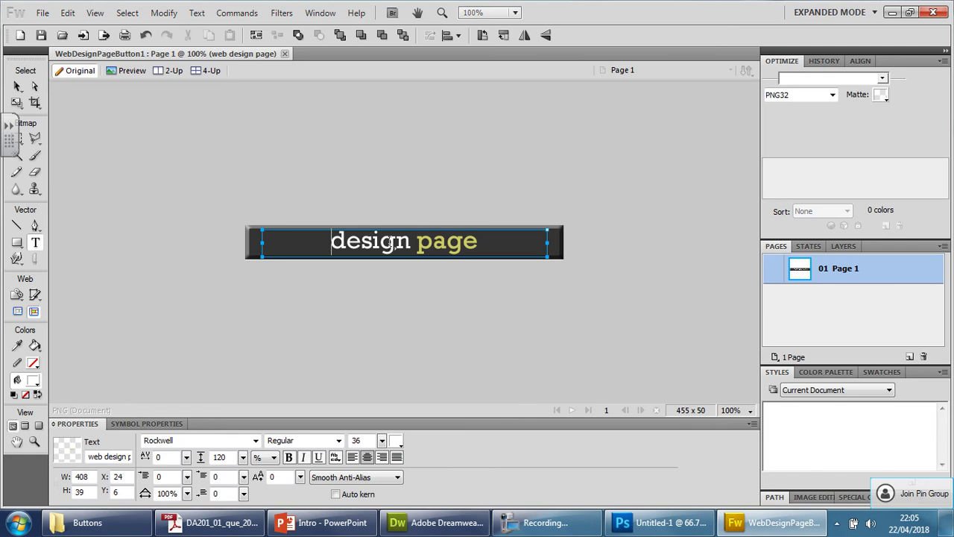
text(trends)
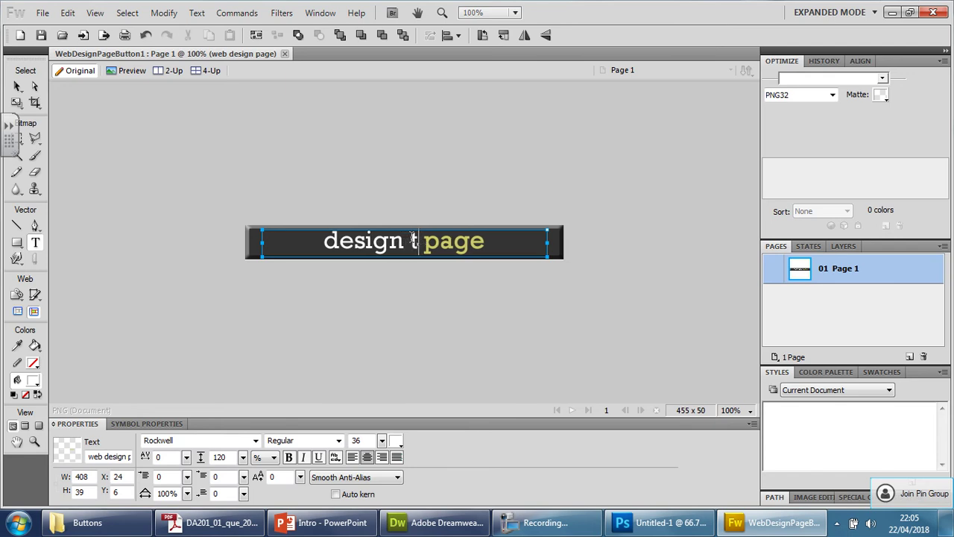
click(169, 193)
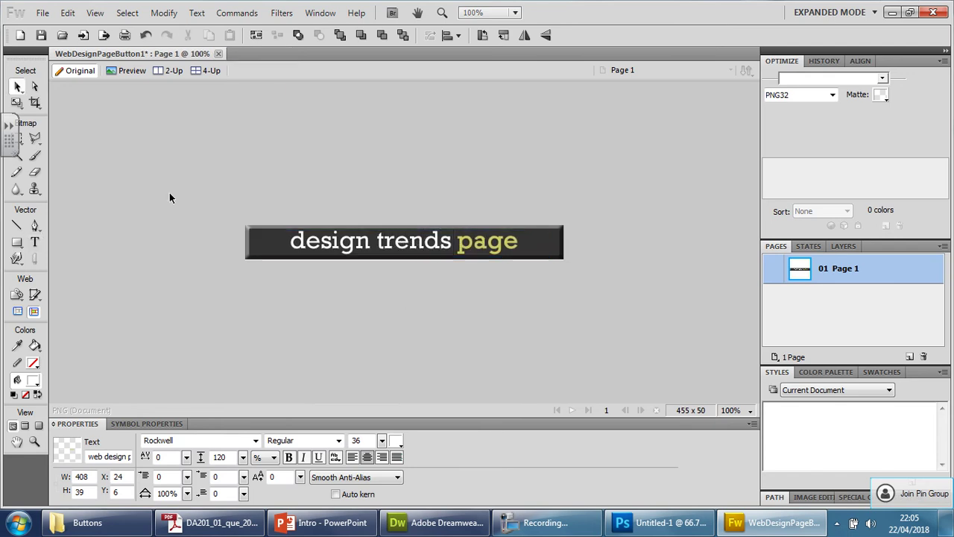
Save the dark design trends button as a JPEG named DesignTrendsPageButton1 in the Buttons folder.
click(42, 12)
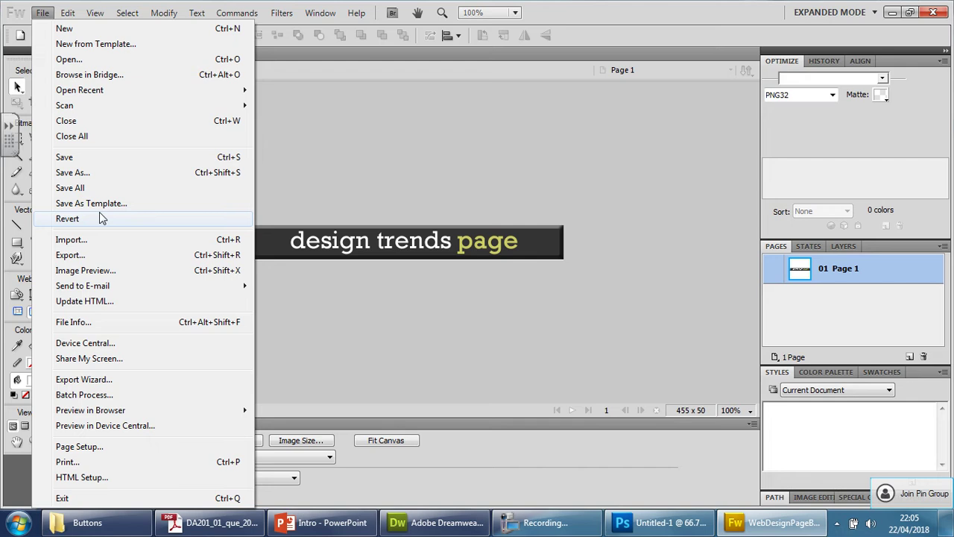
click(100, 174)
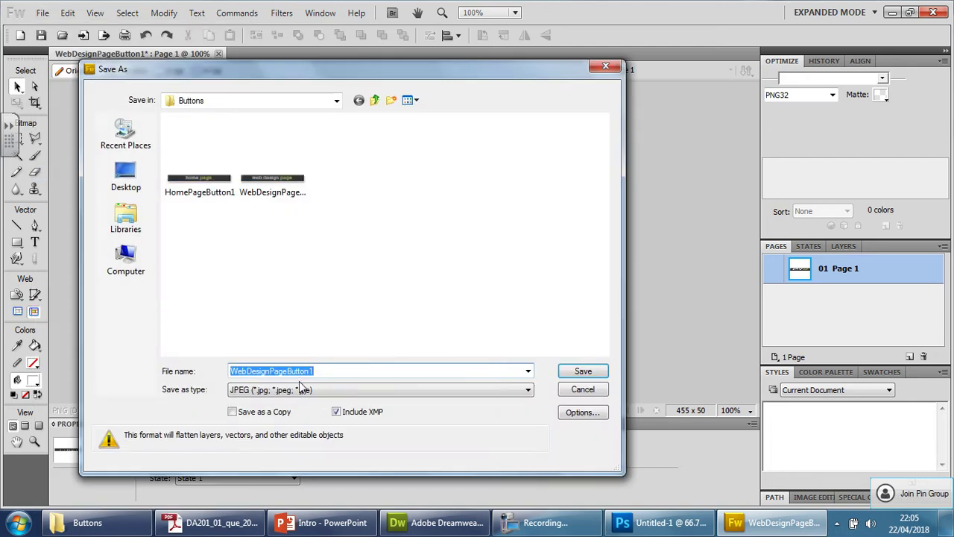
click(264, 370)
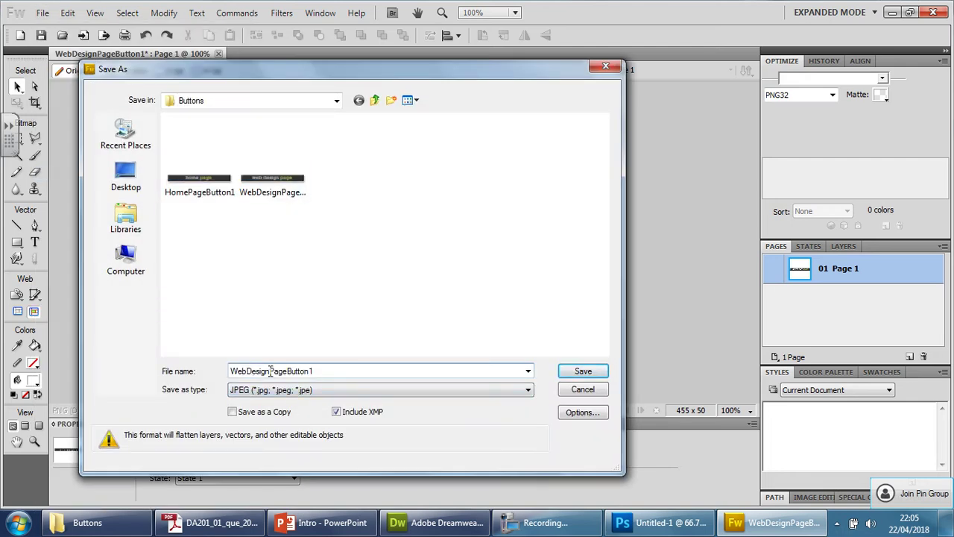
drag(248, 370, 199, 369)
key(BackSpace)
click(253, 370)
text(Te)
key(BackSpace)
text(rends)
click(592, 363)
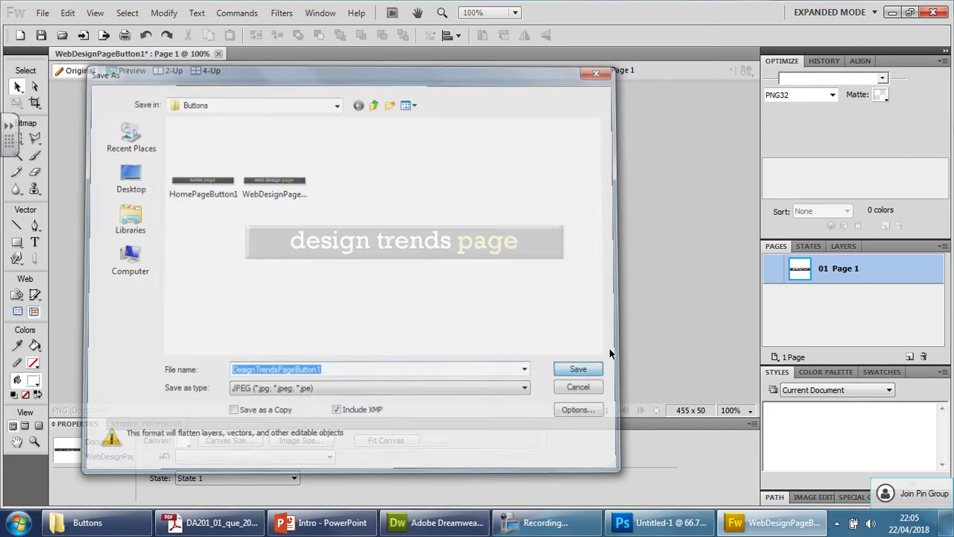
Switch to the Buttons folder in Explorer and set its view to Extra Large Icons.
click(87, 522)
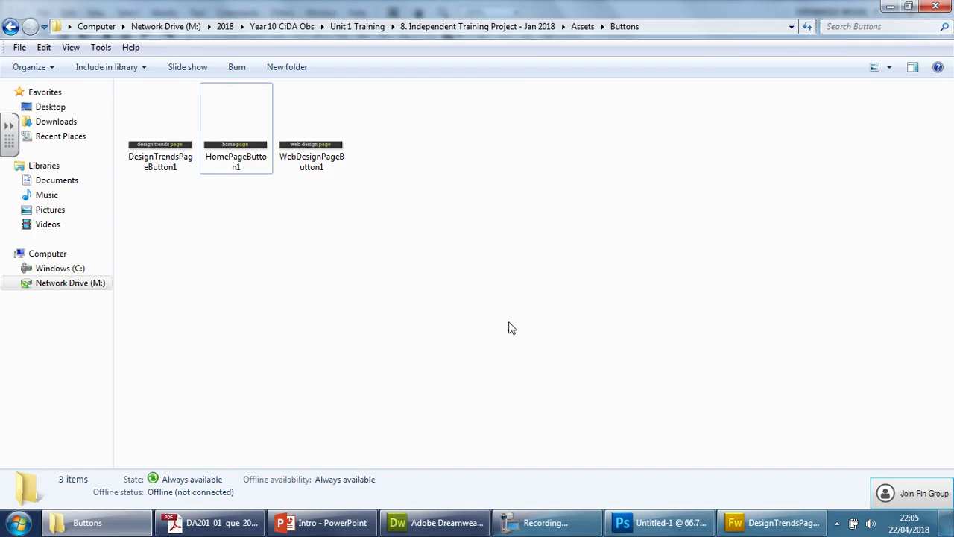
click(888, 67)
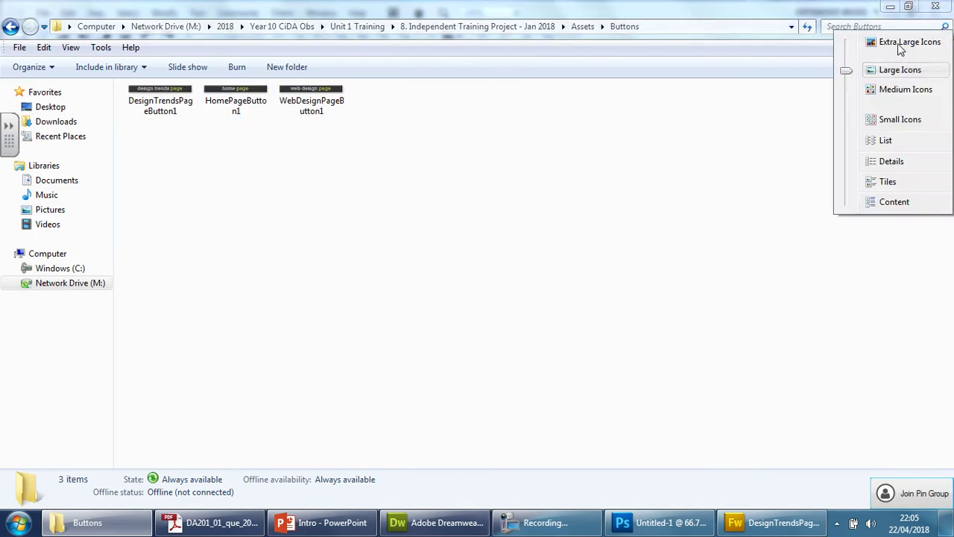
click(899, 43)
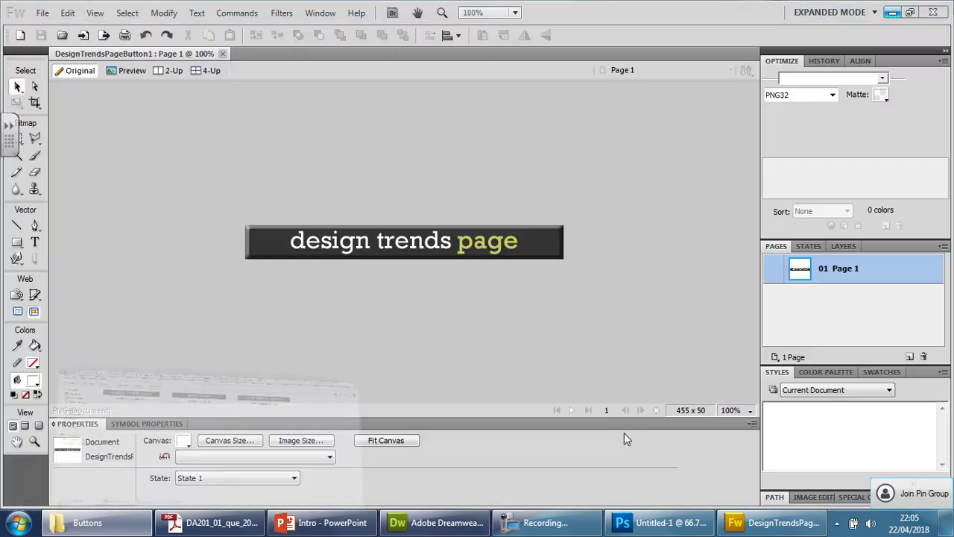
In Fireworks, set the fill colour of the button's background rectangle to #cccc66.
click(272, 250)
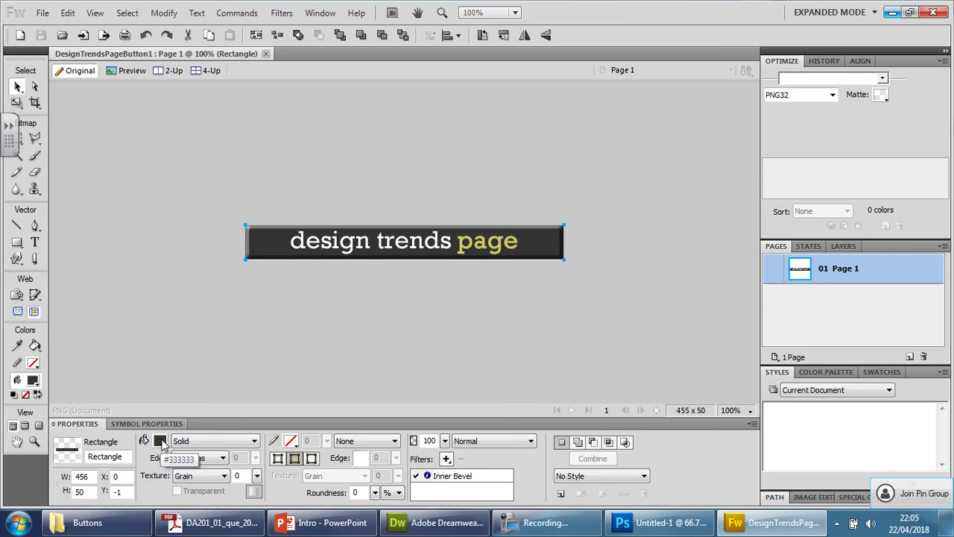
click(161, 442)
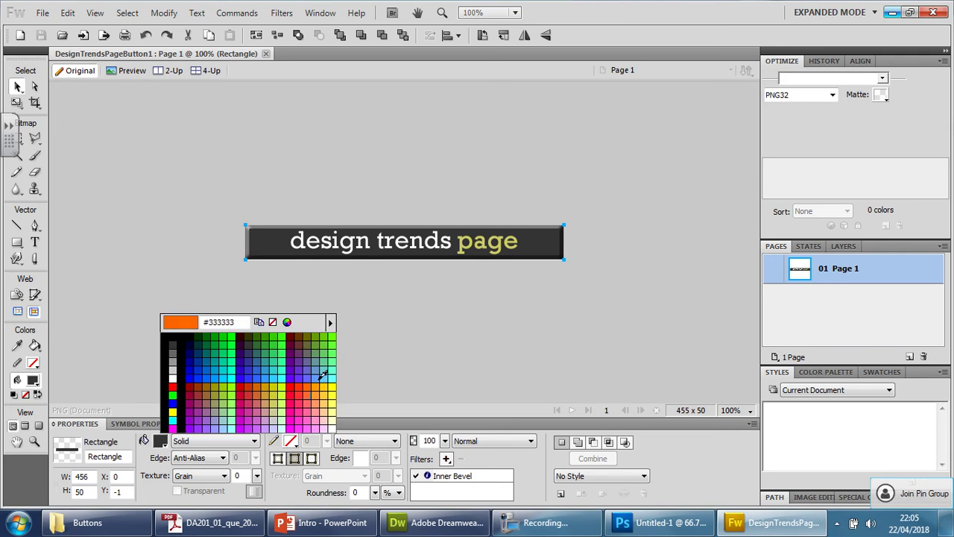
click(249, 322)
key(BackSpace)
key(BackSpace)
key(BackSpace)
key(BackSpace)
key(BackSpace)
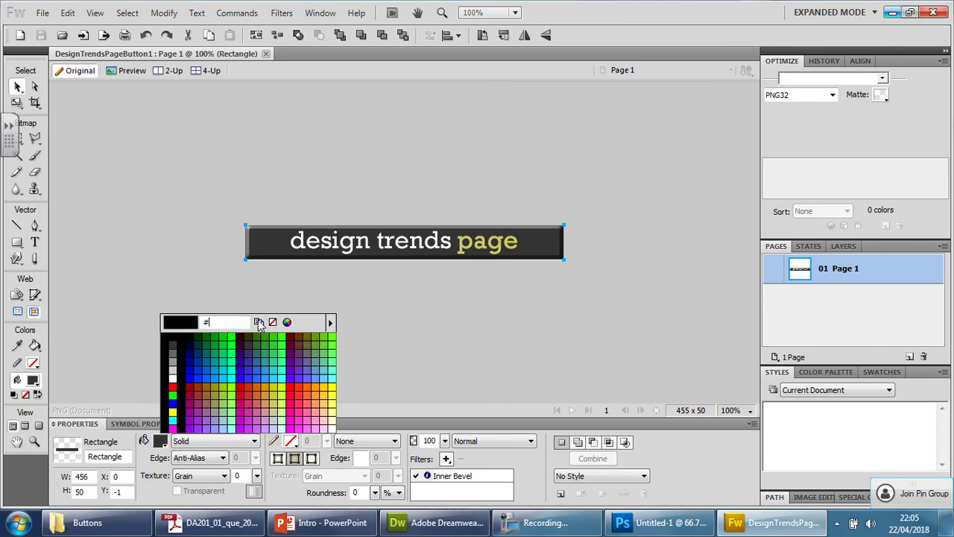
text(cccc66)
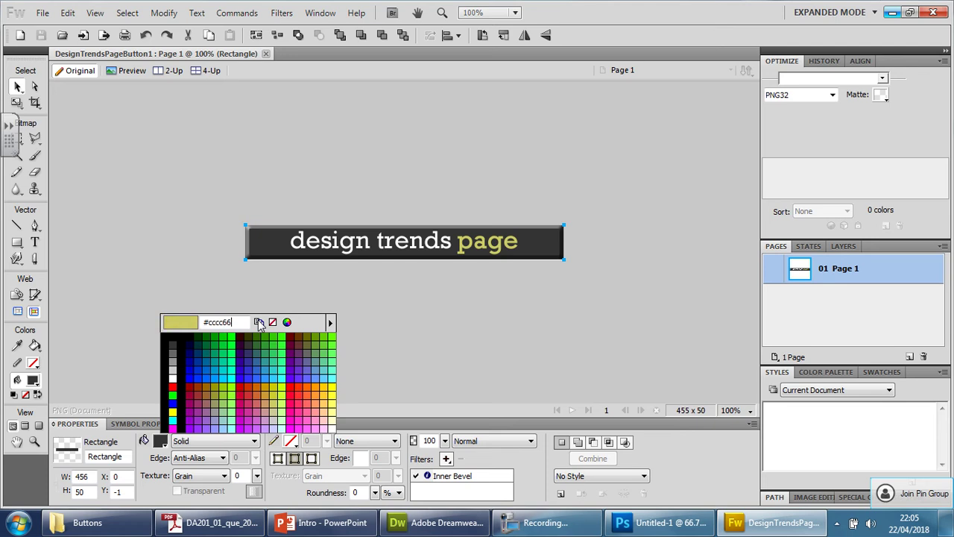
key(Return)
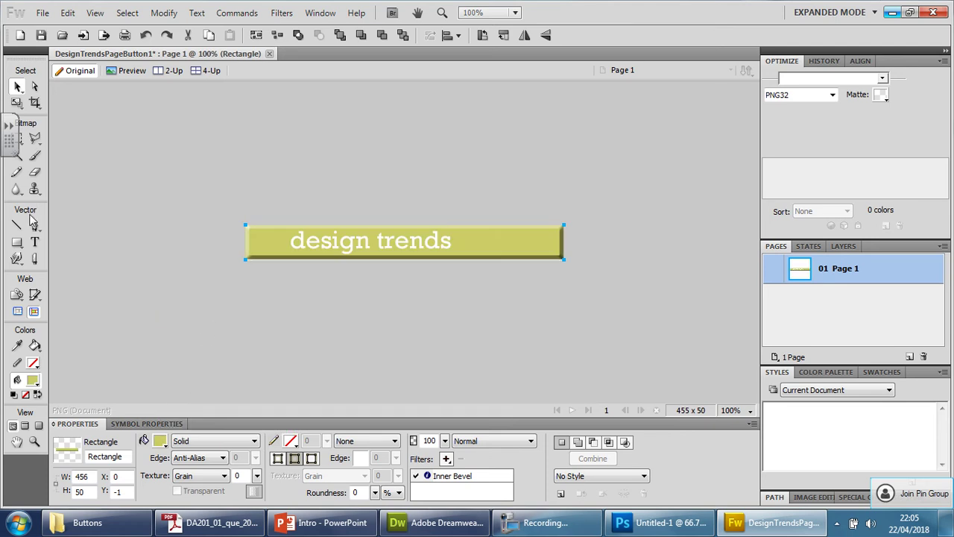
Set the colour of the word "page" in the button text to #333333 and deselect the text.
double_click(494, 239)
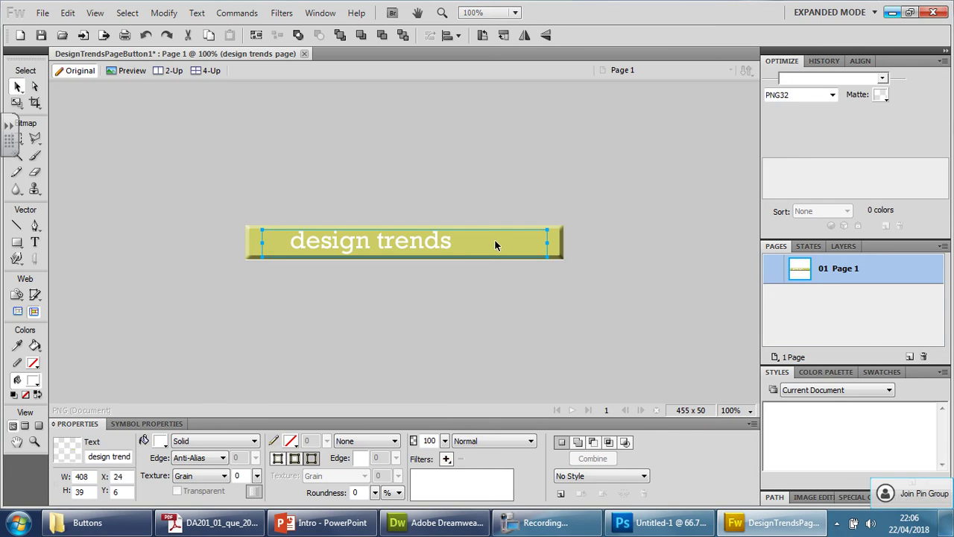
click(33, 243)
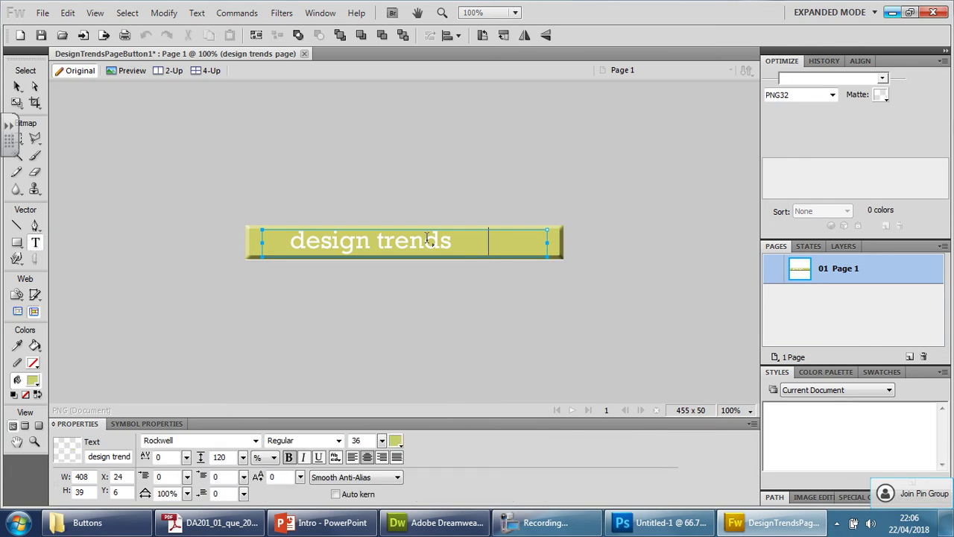
double_click(498, 242)
click(396, 441)
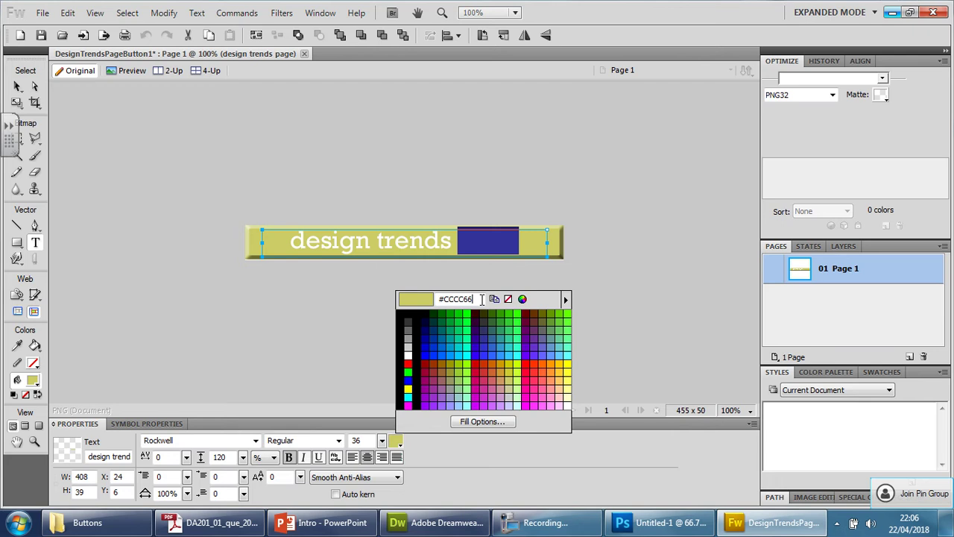
key(BackSpace)
key(BackSpace)
key(BackSpace)
key(BackSpace)
key(BackSpace)
text(3)
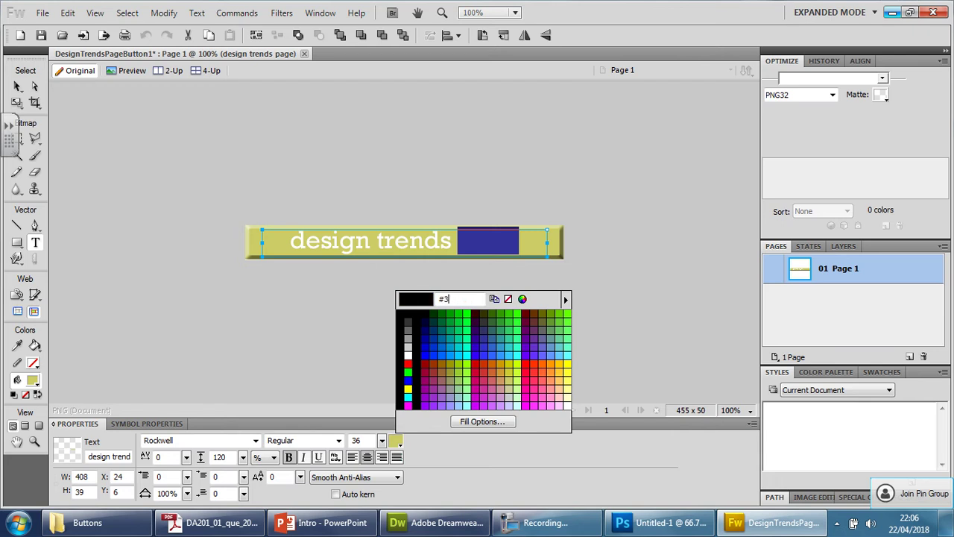
text(33333)
key(Return)
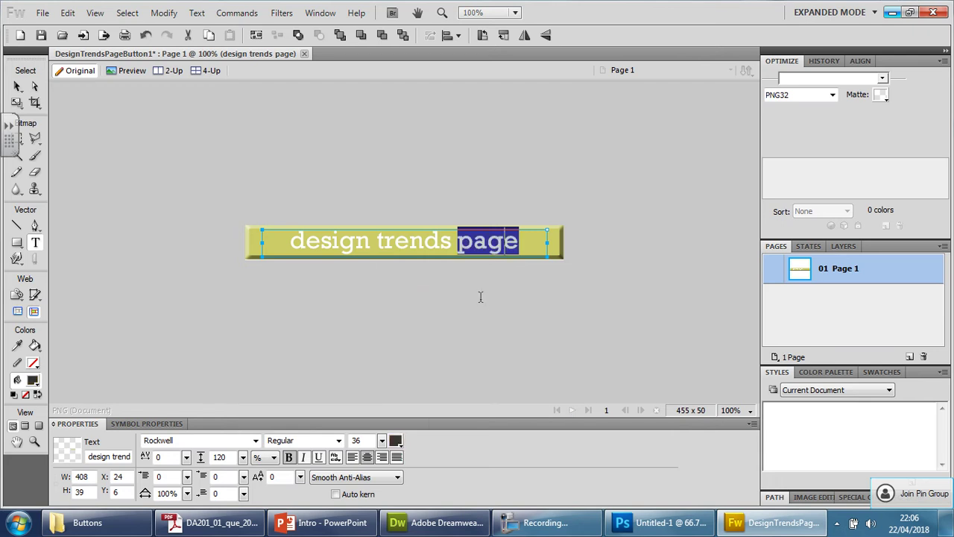
click(17, 86)
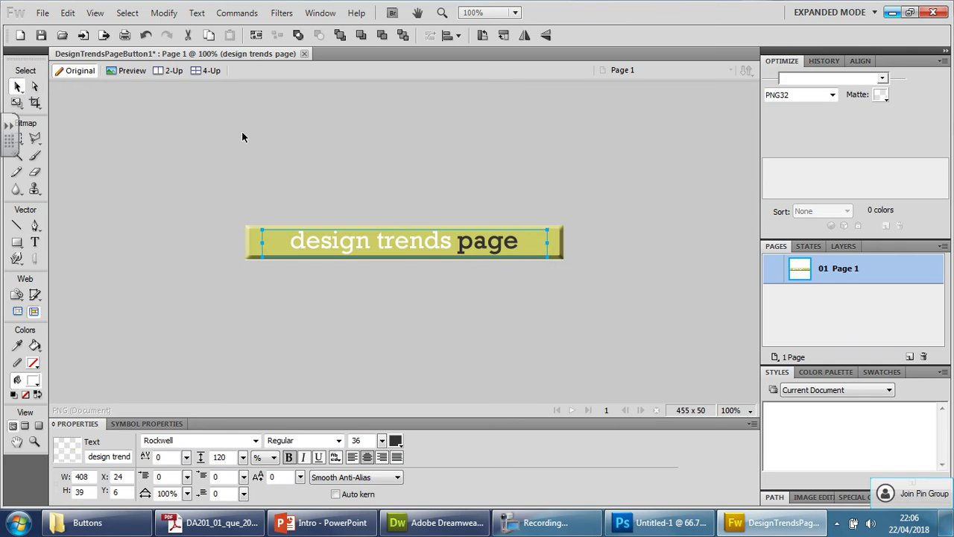
click(638, 256)
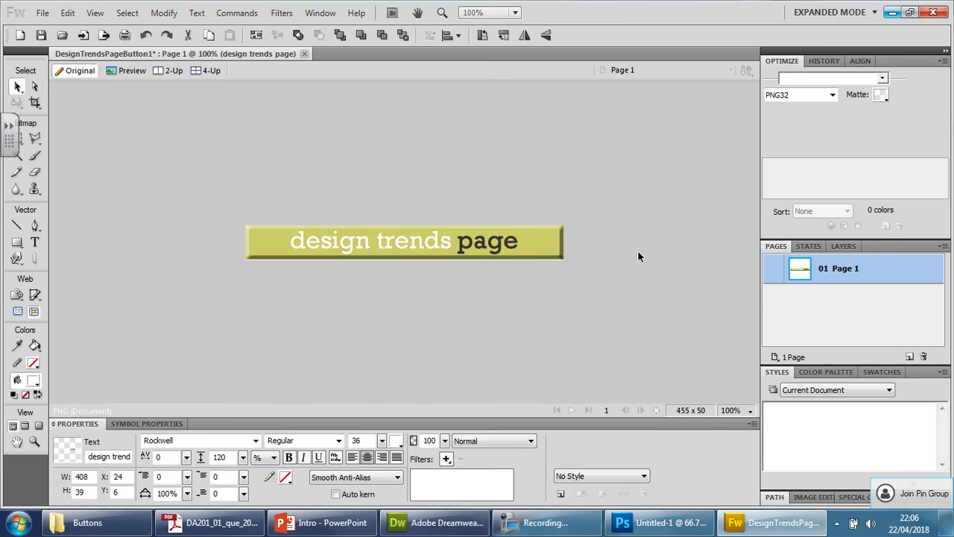
Save the recoloured design trends button as a JPEG named DesignTrendsPageButton2 in the Buttons folder.
click(43, 13)
click(72, 172)
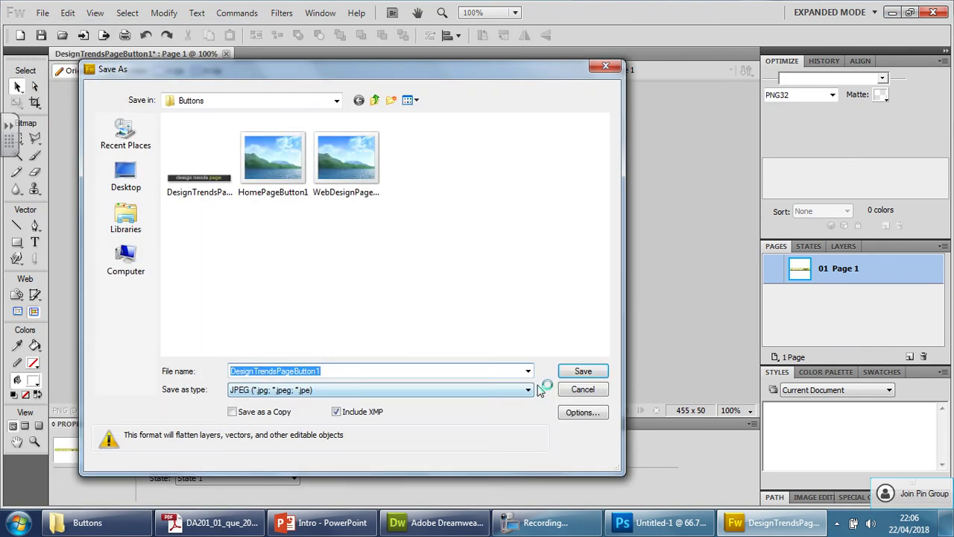
click(339, 371)
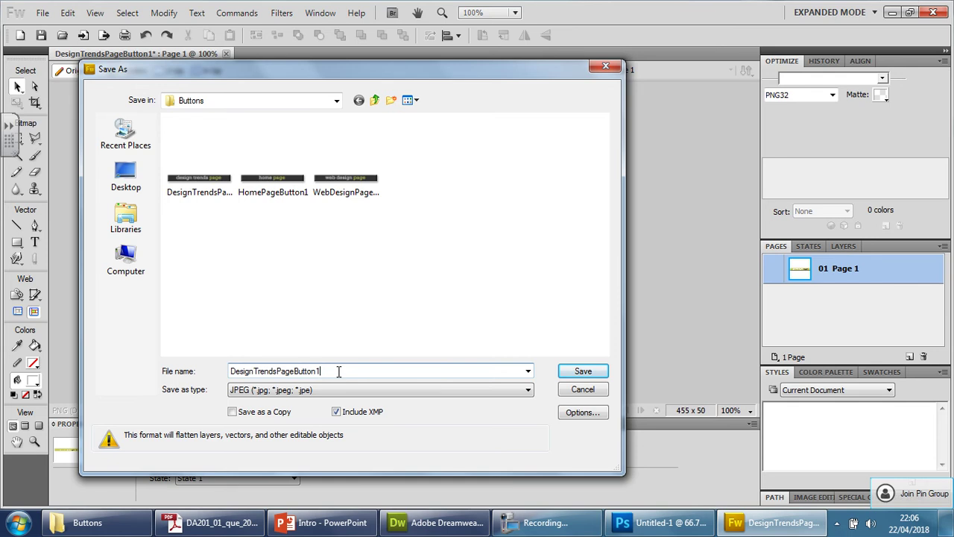
key(shift+Left)
text(2)
click(583, 372)
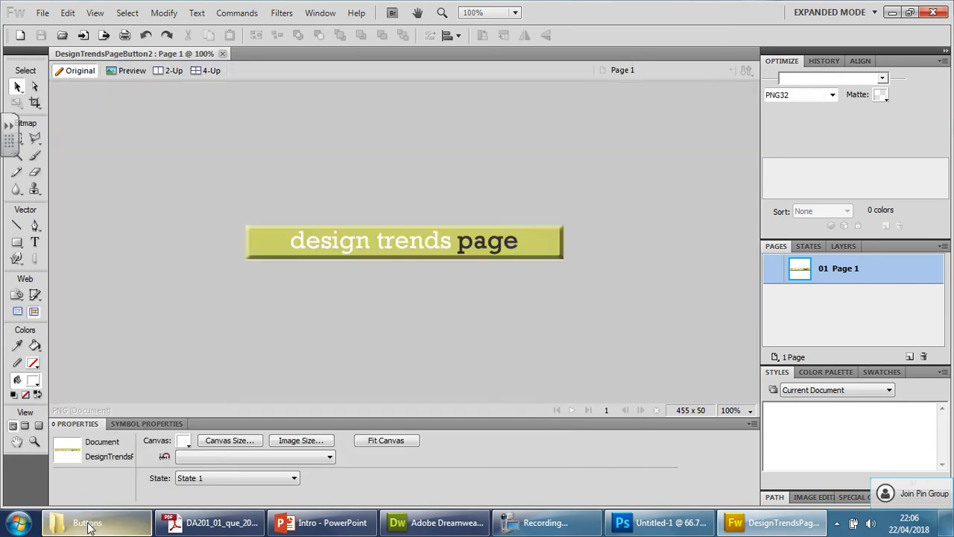
Check the saved buttons in the Buttons folder and replace "design trends" with "home" in the Fireworks button text.
key(alt+Tab)
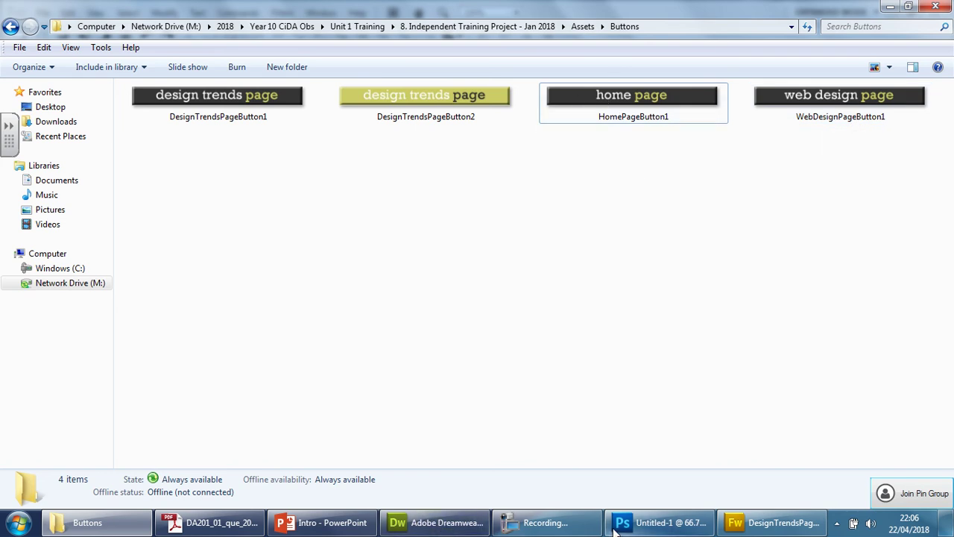
click(779, 522)
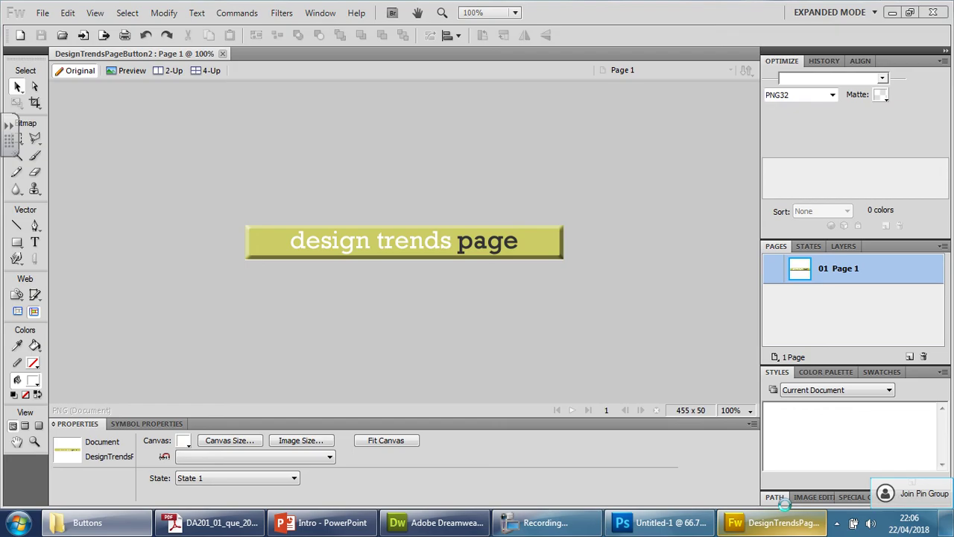
click(388, 249)
double_click(344, 239)
double_click(410, 242)
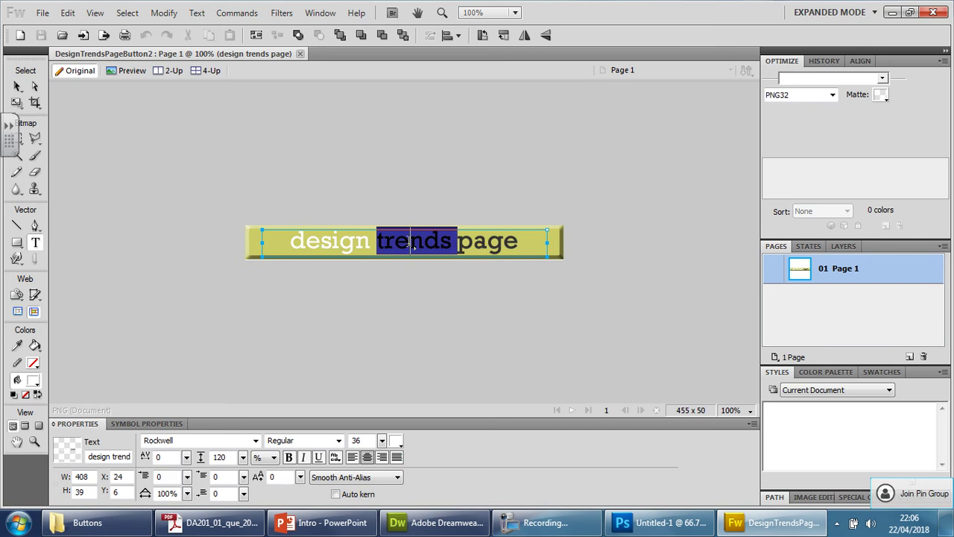
drag(410, 242, 345, 245)
text(home)
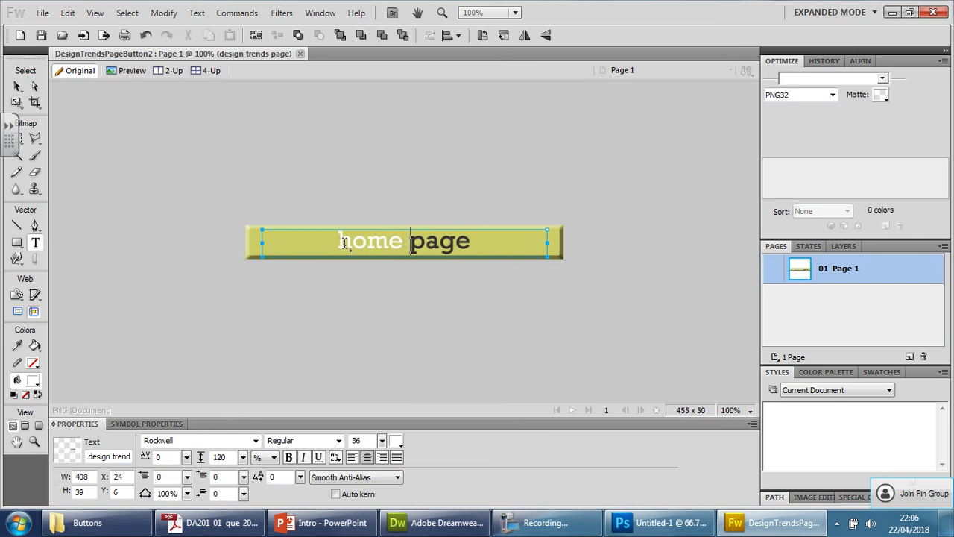
click(219, 170)
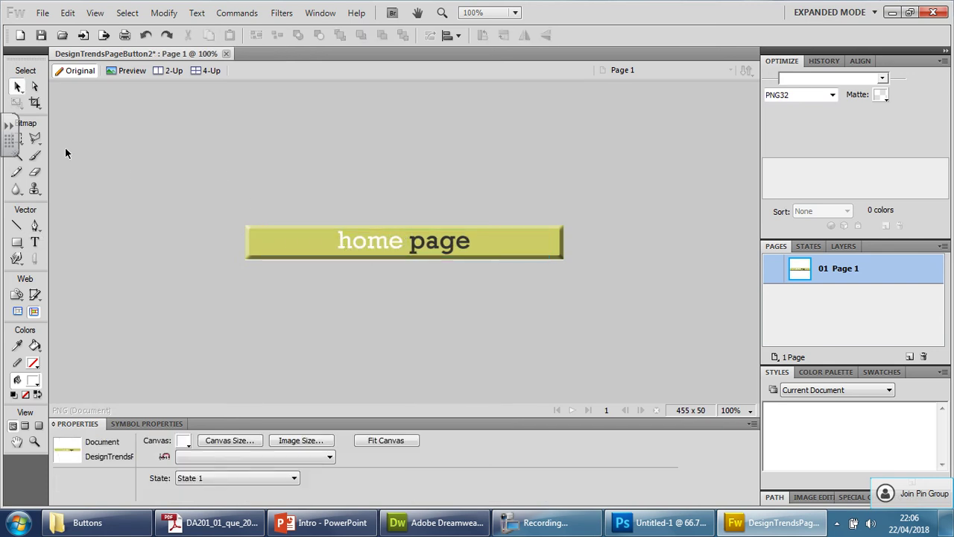
Save the recoloured home page button as a JPEG named HomePageButton2 in the Buttons folder.
click(43, 12)
click(74, 172)
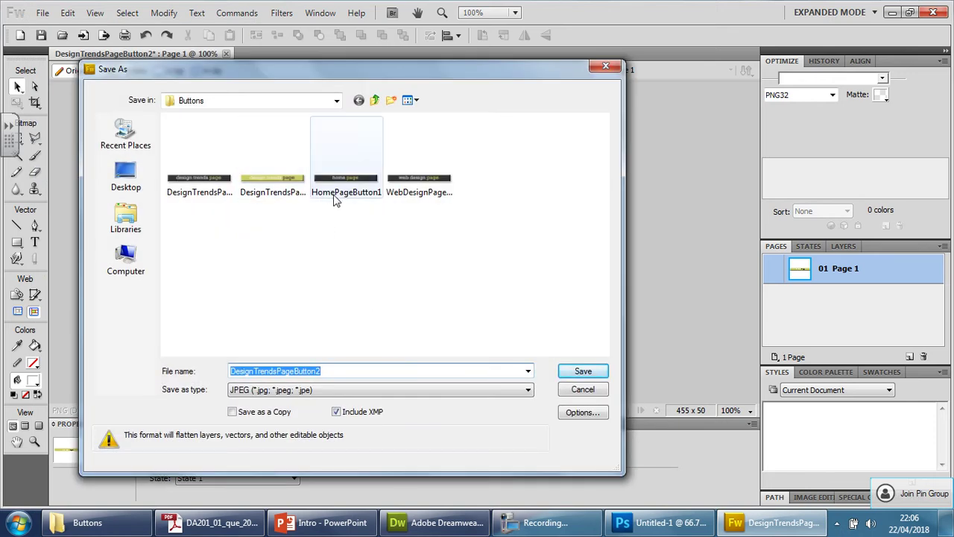
click(332, 193)
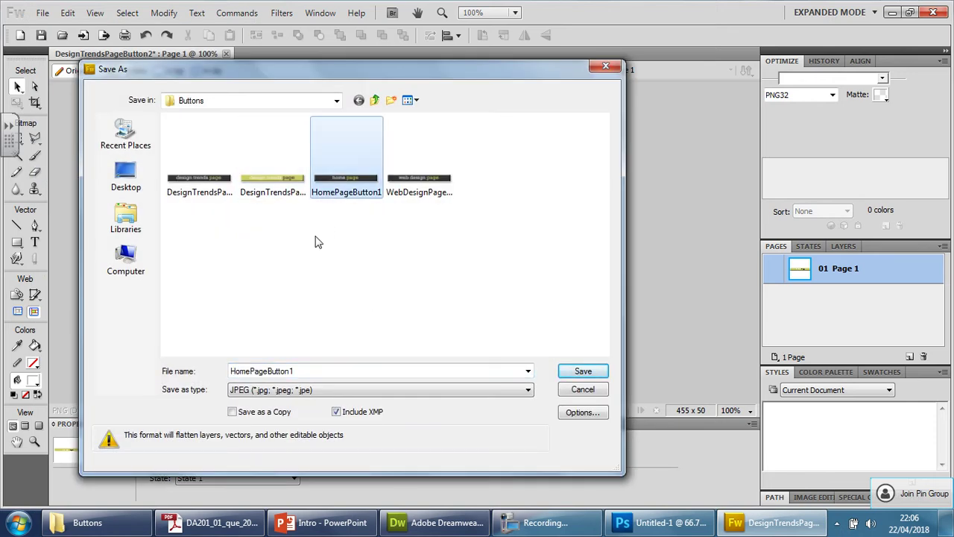
double_click(323, 371)
click(339, 370)
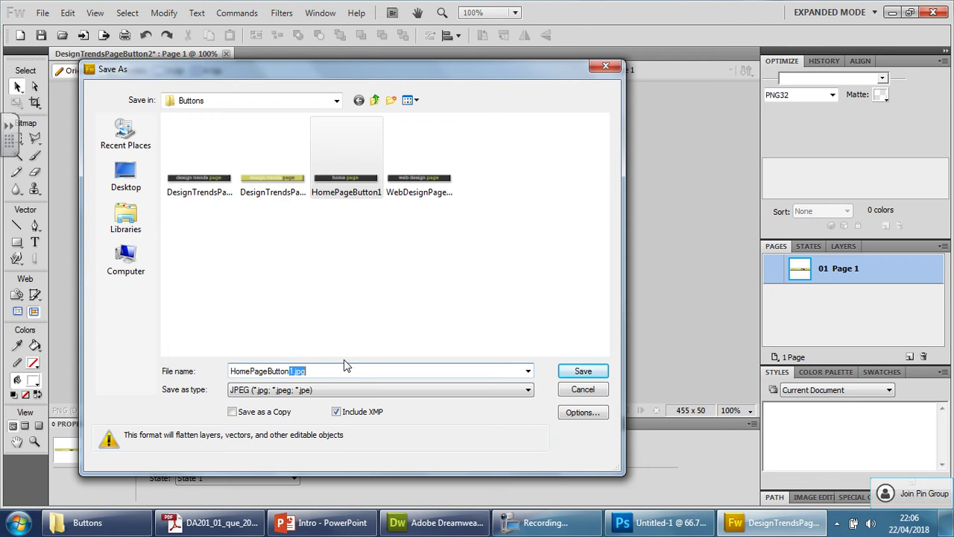
text(2)
click(602, 371)
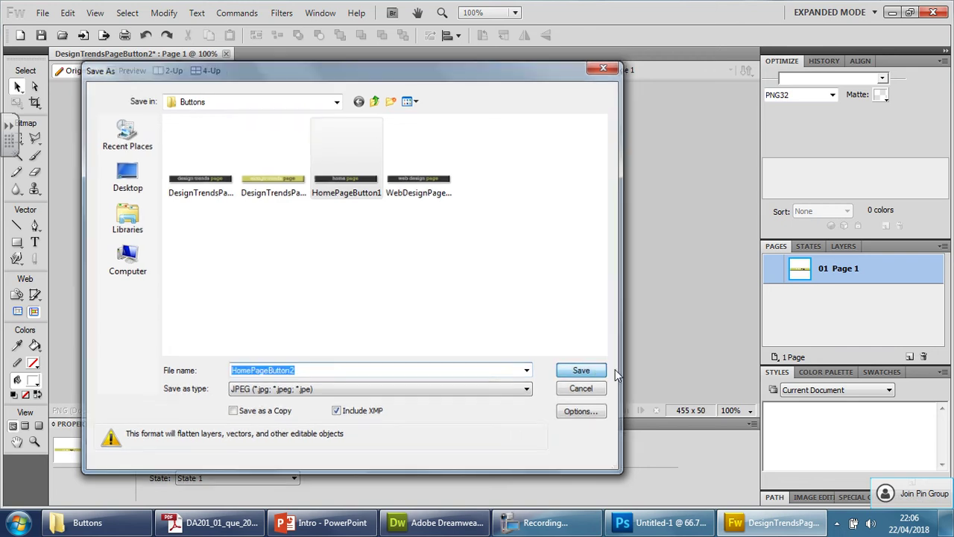
Replace "home" with "web design" in the button text, checking the page names in the PDF brief.
click(393, 243)
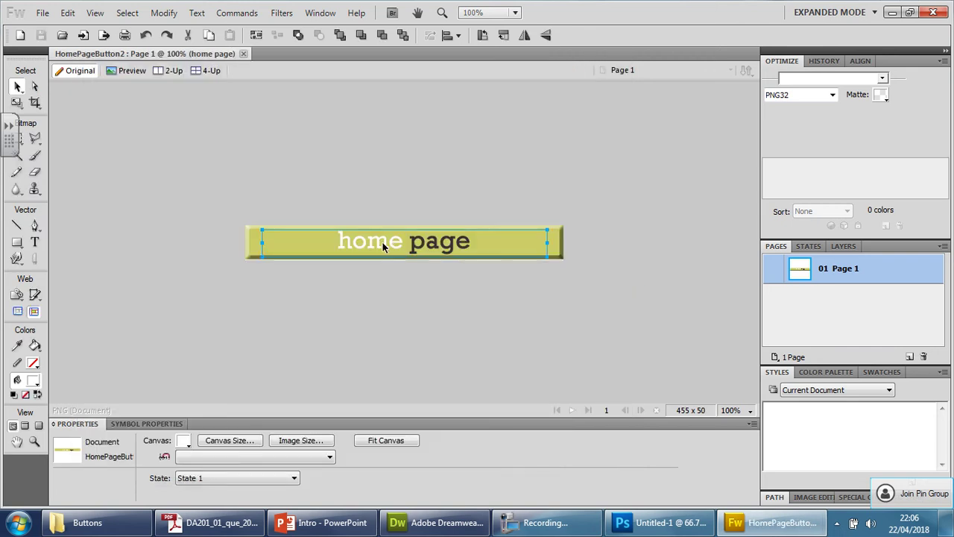
double_click(383, 242)
double_click(373, 240)
click(208, 523)
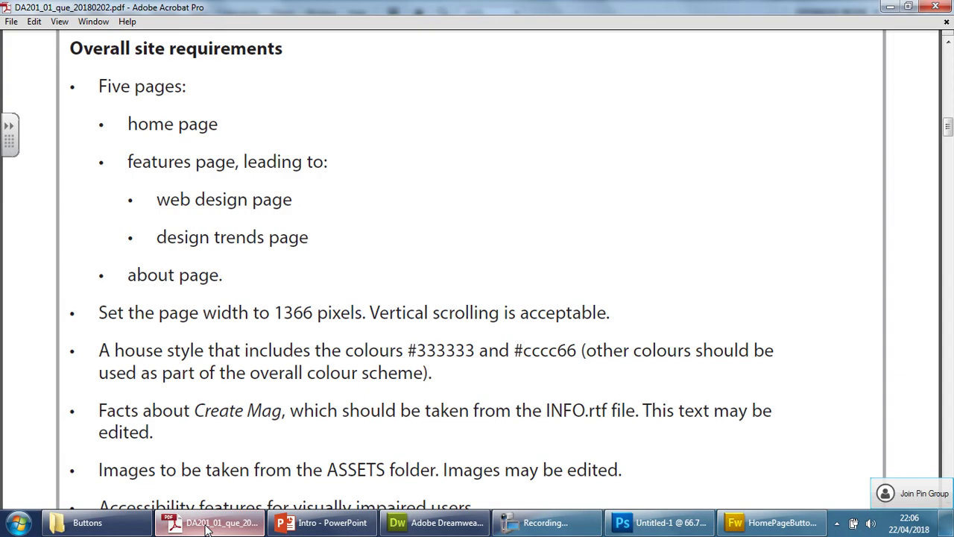
click(208, 524)
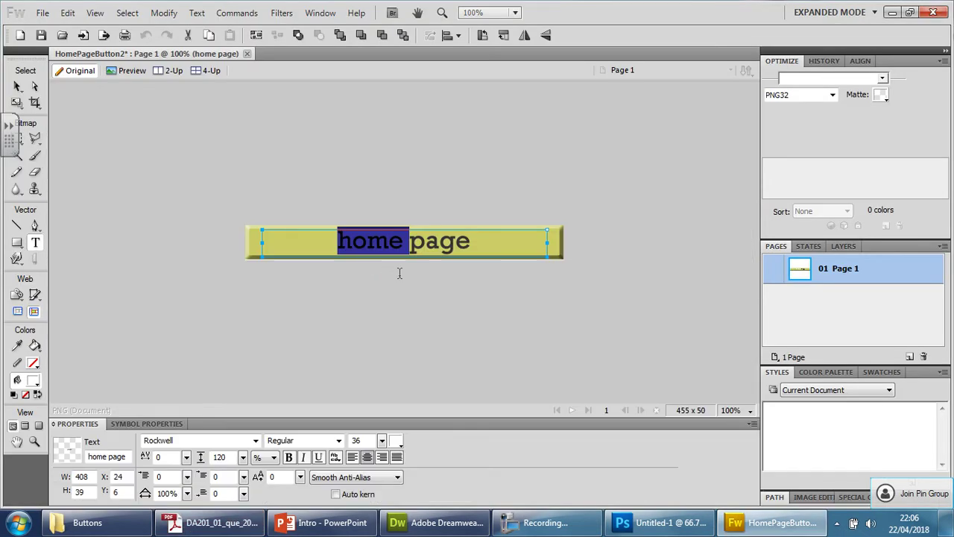
text(web des)
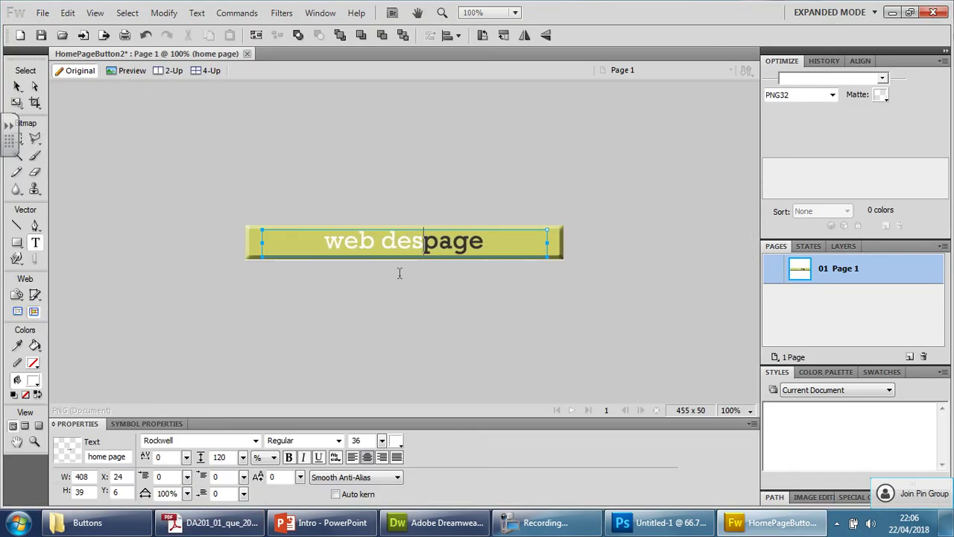
text(ign)
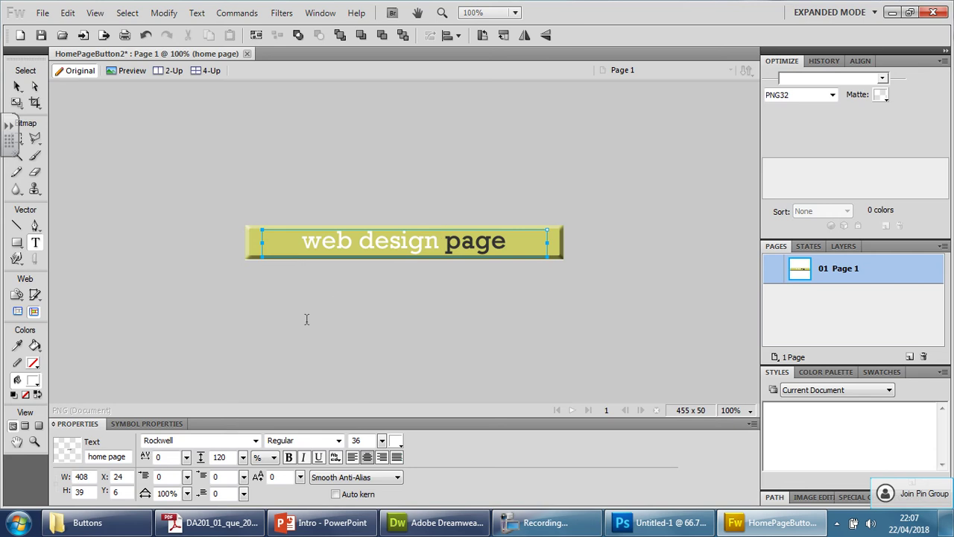
key(Escape)
Save the web design button as a JPEG named WebDesignPageButton2 in the Buttons folder.
click(42, 12)
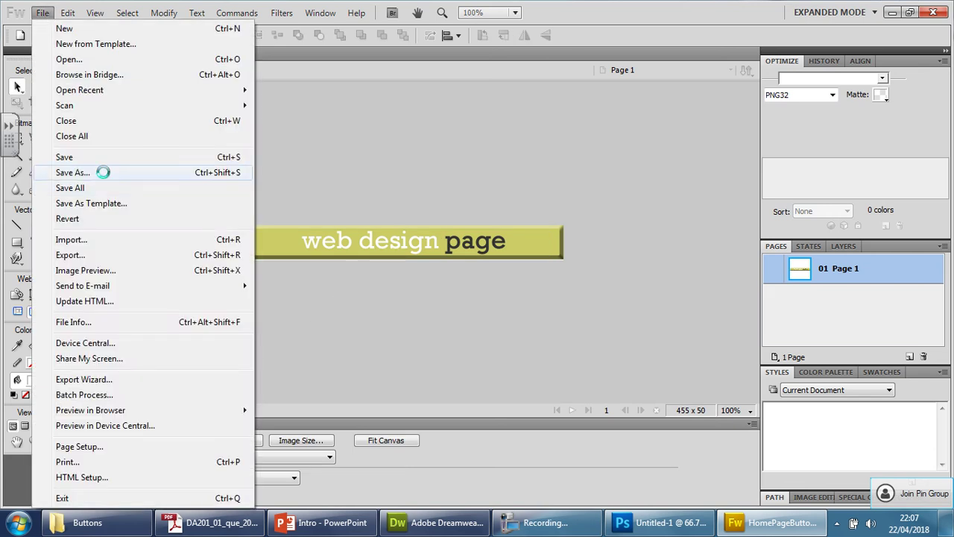
click(73, 172)
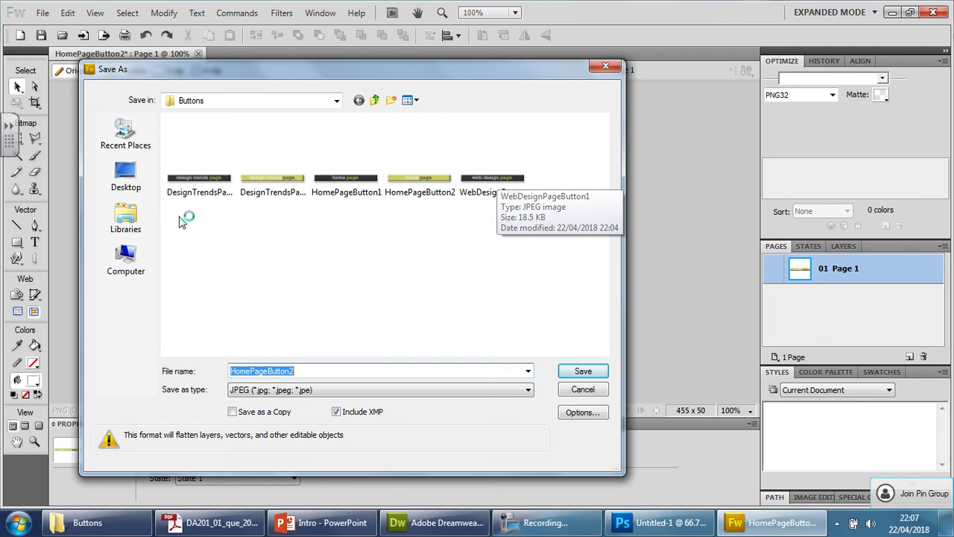
click(488, 176)
click(341, 371)
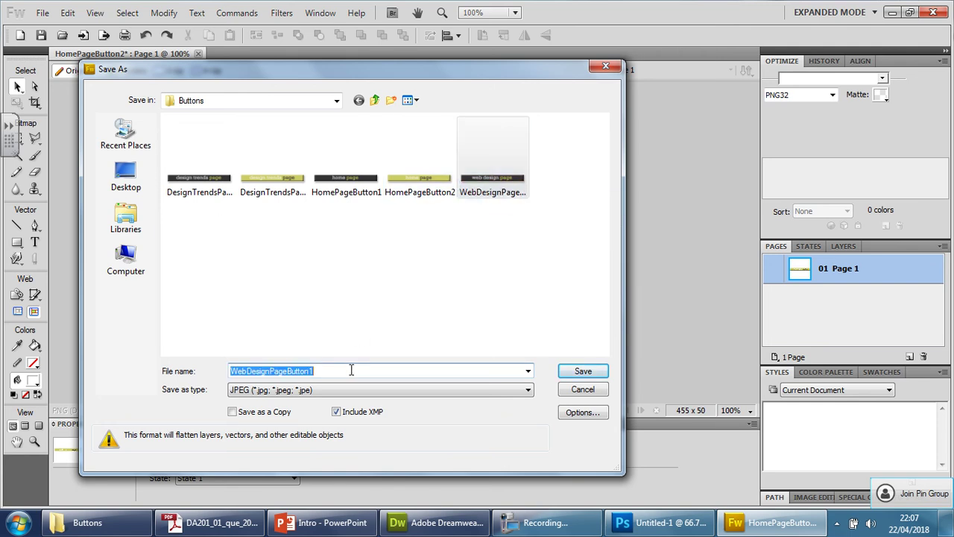
click(350, 371)
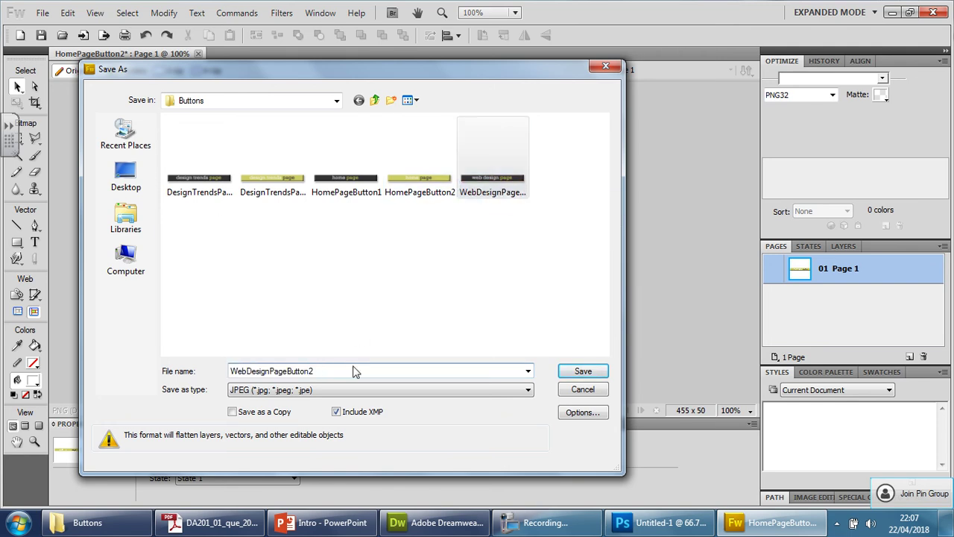
text(2)
click(592, 374)
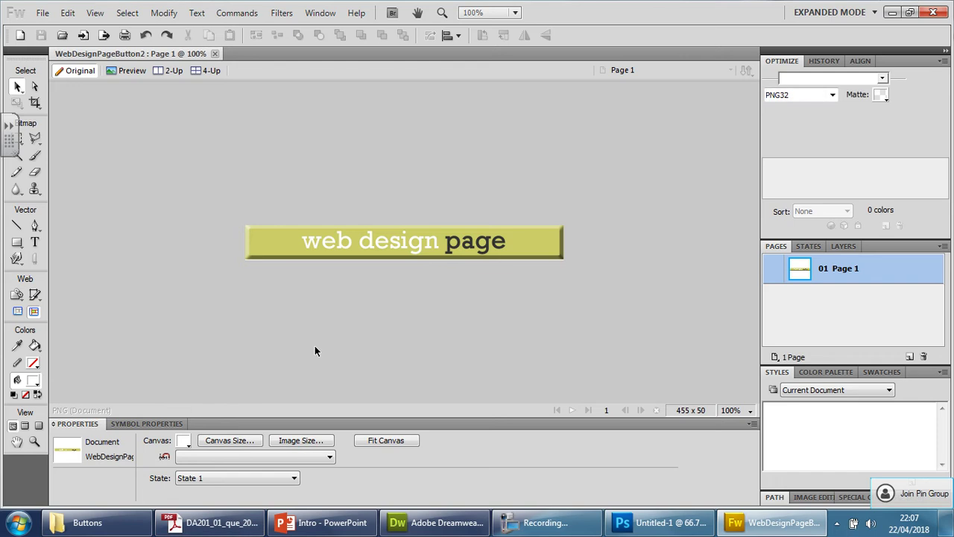
Switch to Dreamweaver and start a rollover image in the first cell below the banner of Template.html, consulting the PDF's page list.
click(445, 526)
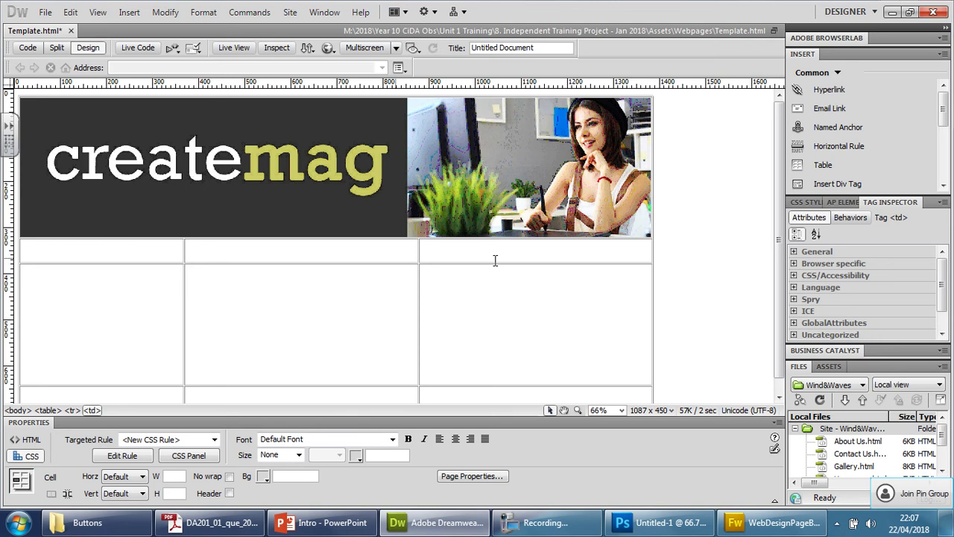
click(216, 522)
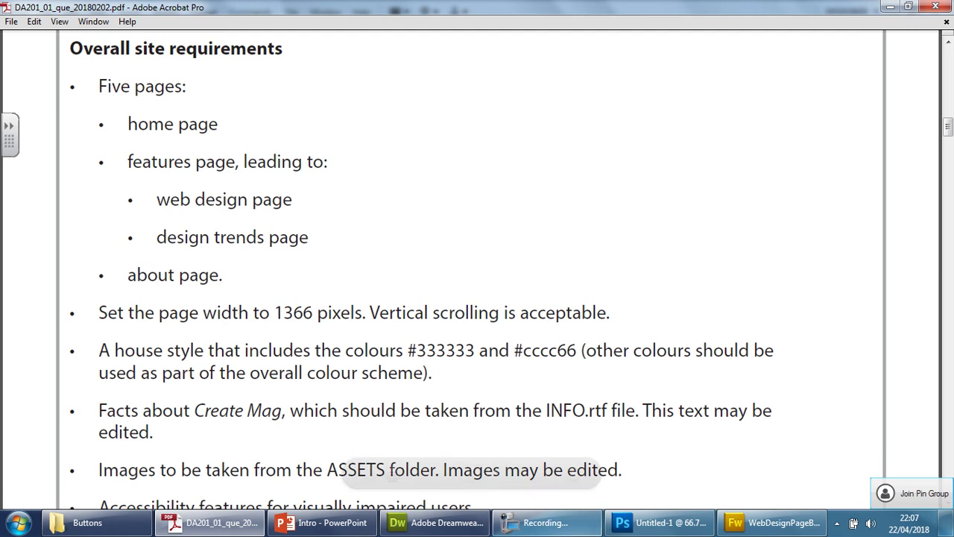
click(432, 522)
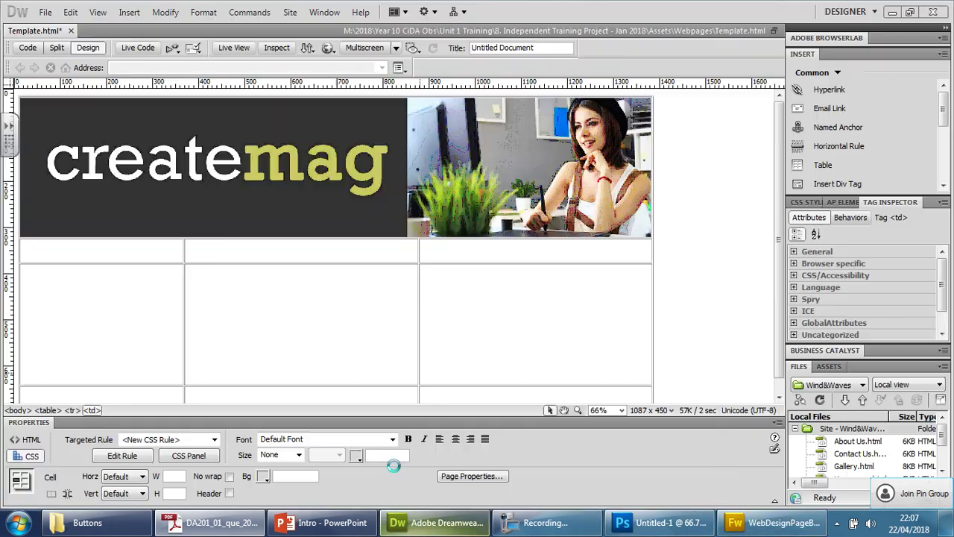
click(150, 249)
click(129, 12)
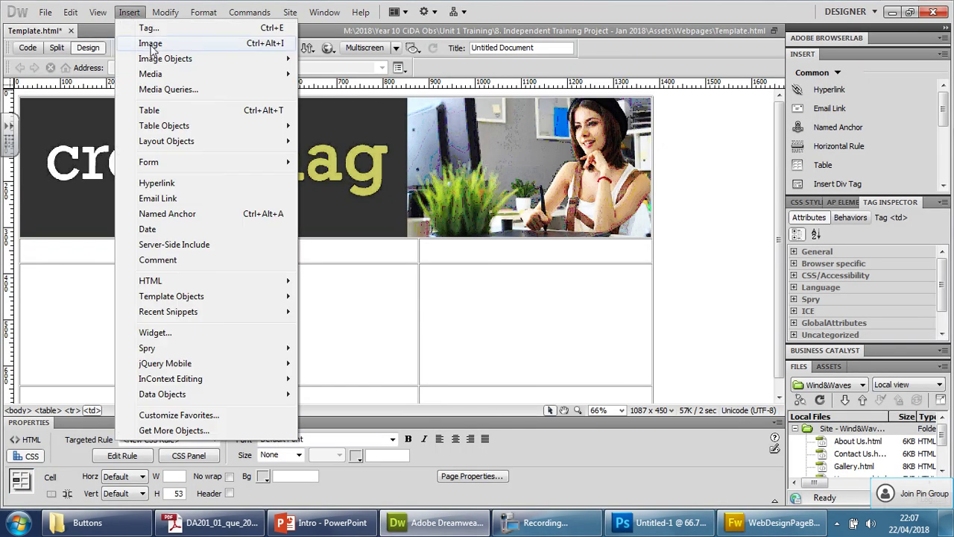
mouse_move(165, 58)
click(345, 72)
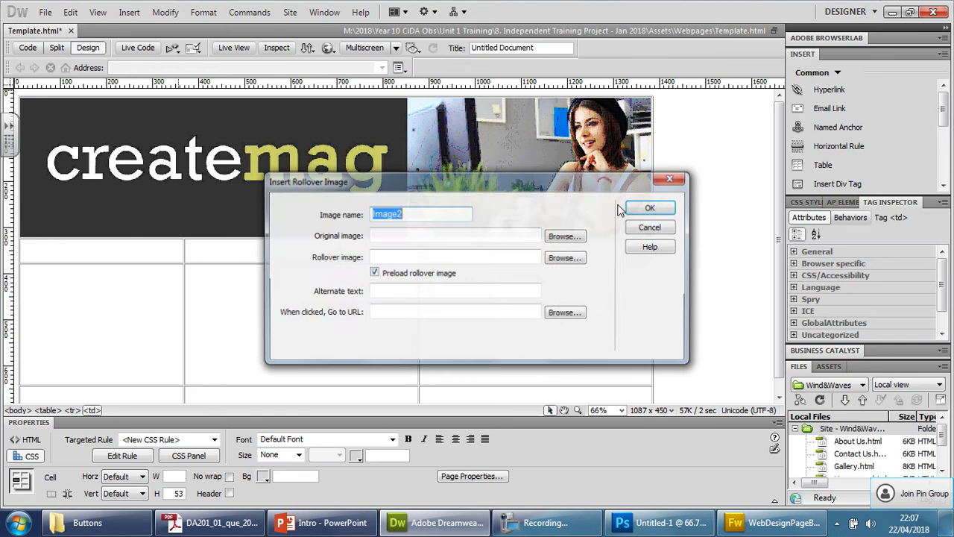
Set HomePageButton1 from the Assets Buttons folder as the rollover's original image.
click(564, 235)
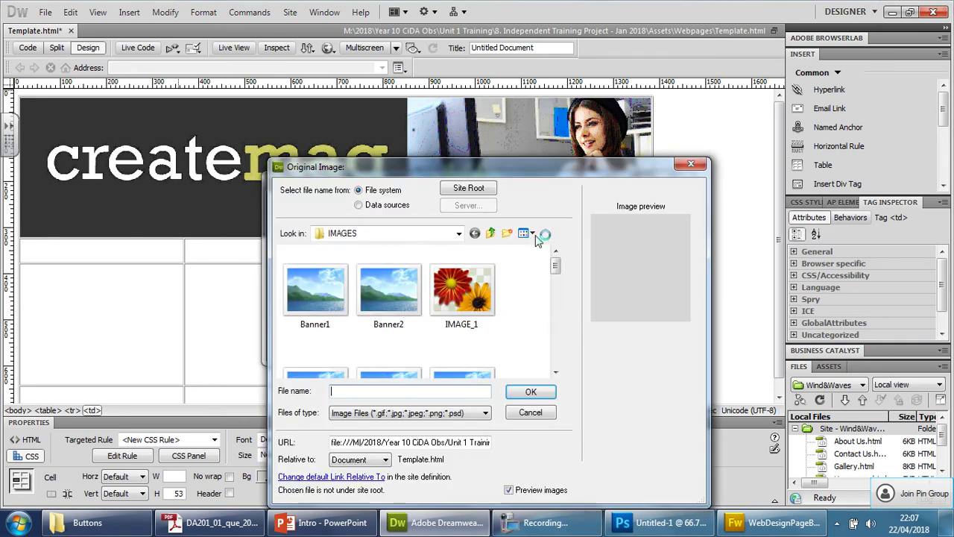
click(491, 234)
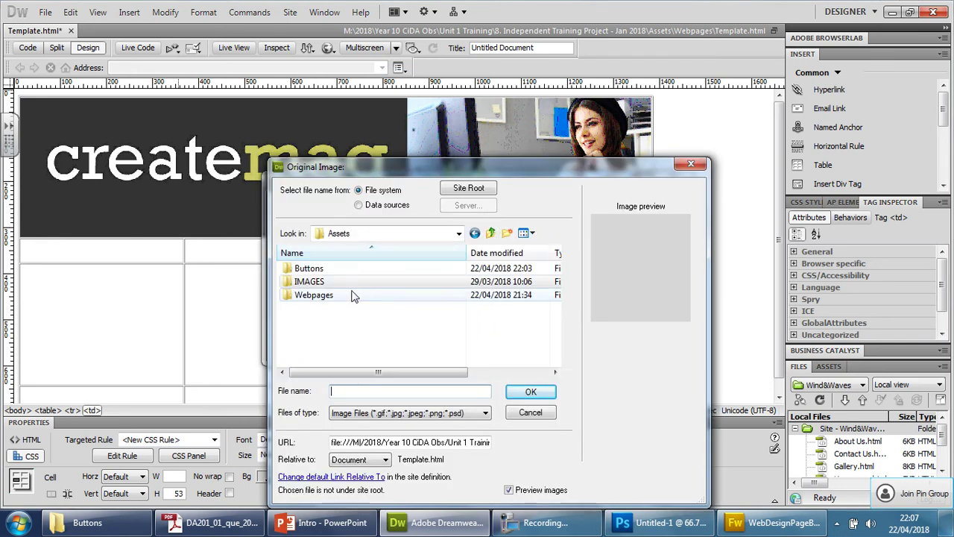
double_click(308, 268)
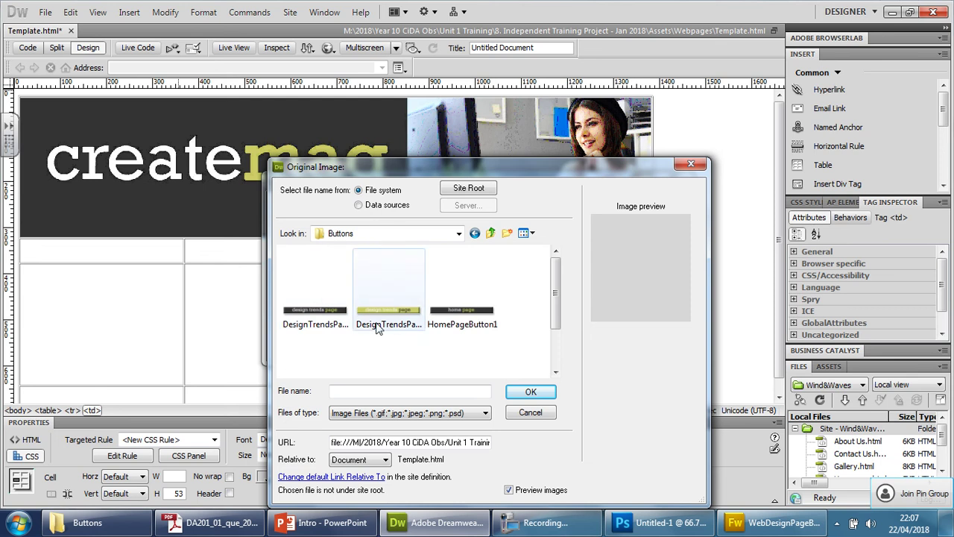
click(456, 325)
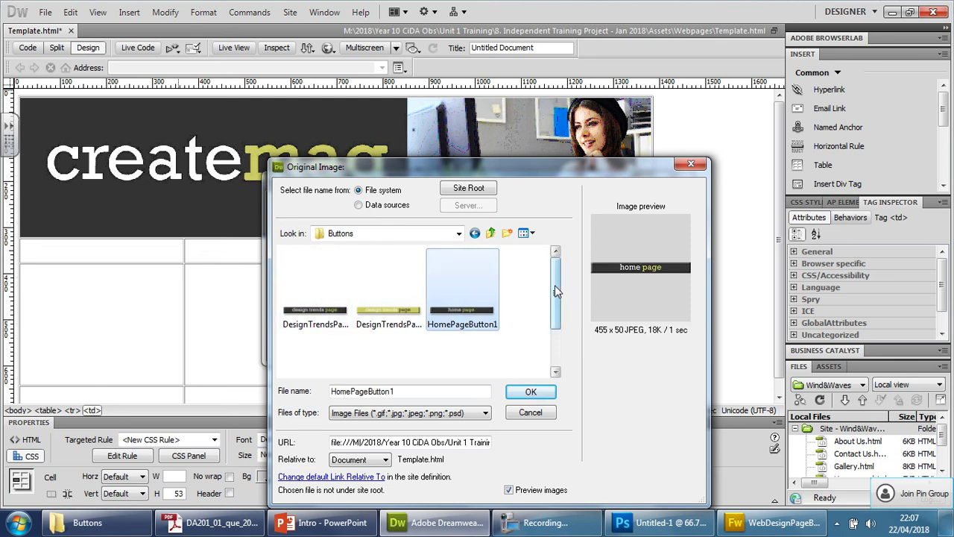
drag(555, 285, 554, 326)
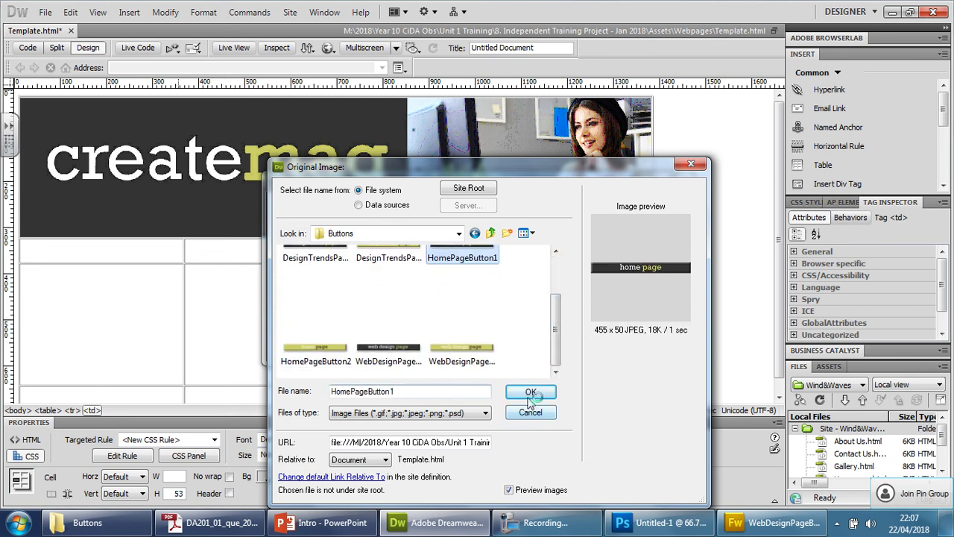
click(530, 392)
click(530, 315)
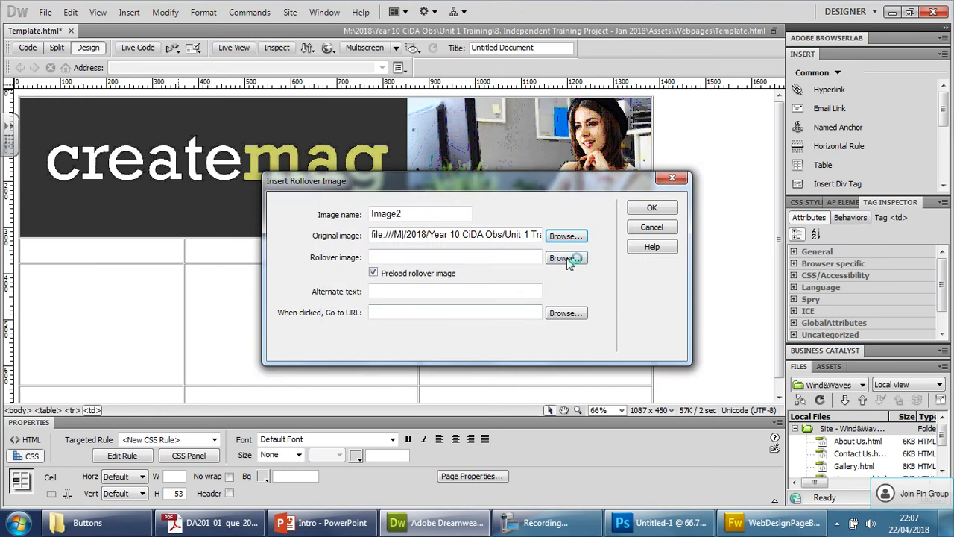
Set HomePageButton2 from the Buttons folder as the rollover image.
click(566, 257)
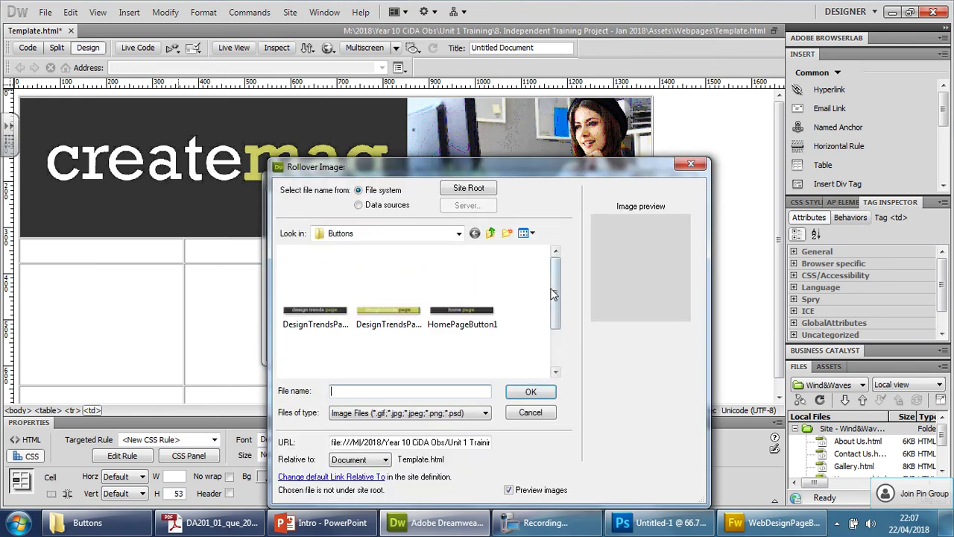
scroll(552, 293, down, 1)
click(310, 359)
click(530, 391)
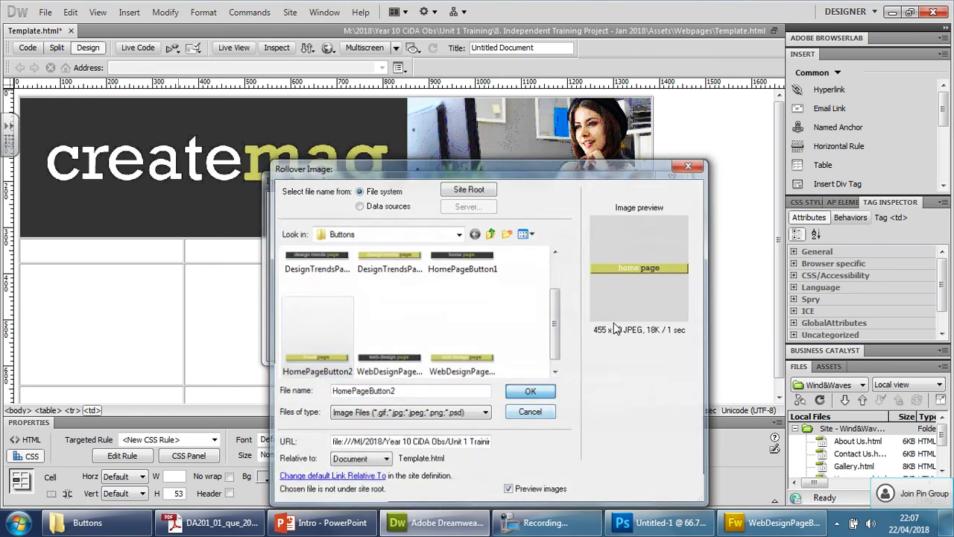
click(526, 315)
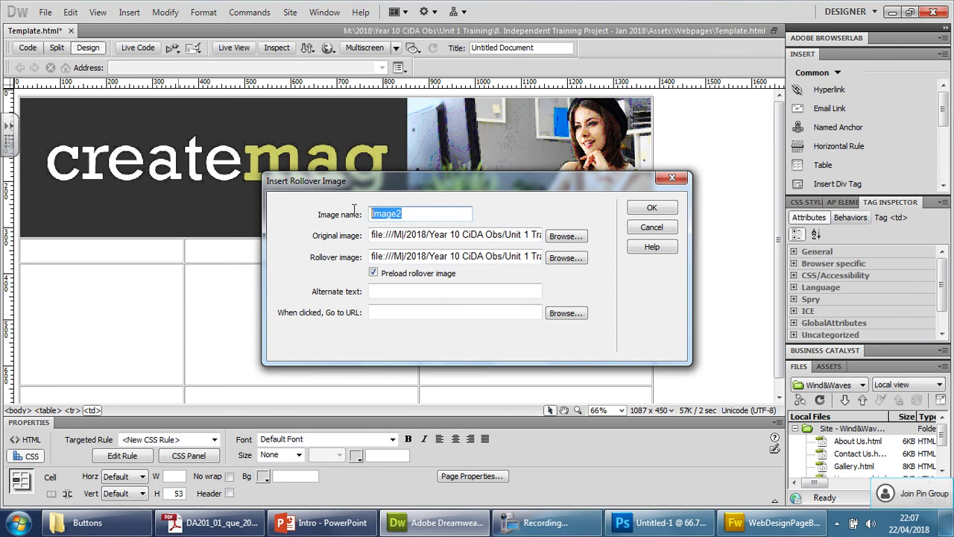
Name the rollover image "Home Page Button", give it the same alternate text, and insert it.
text(Home P)
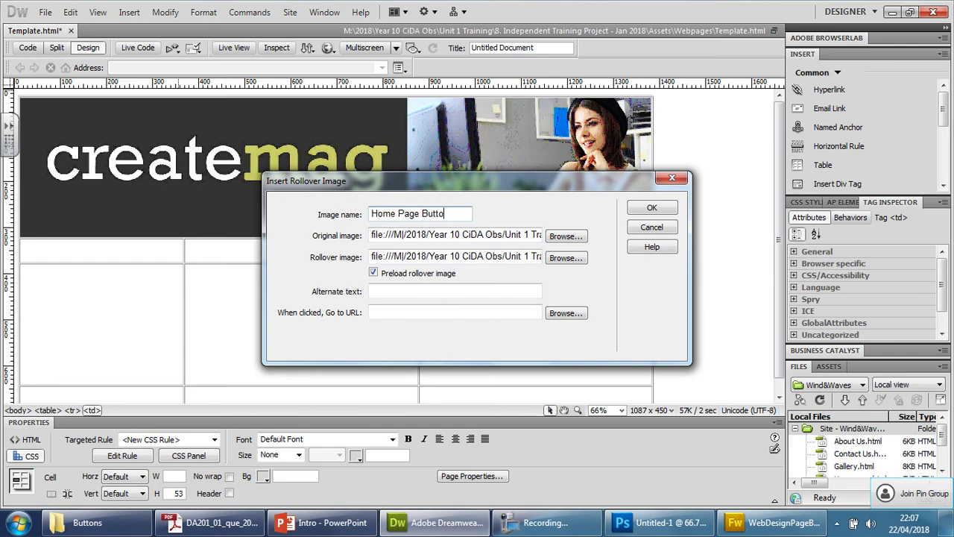
click(419, 290)
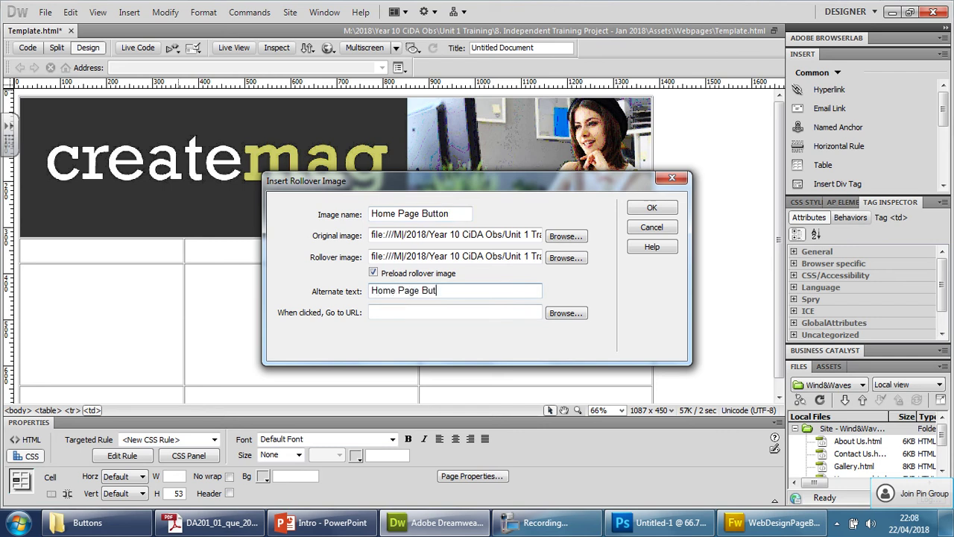
click(650, 207)
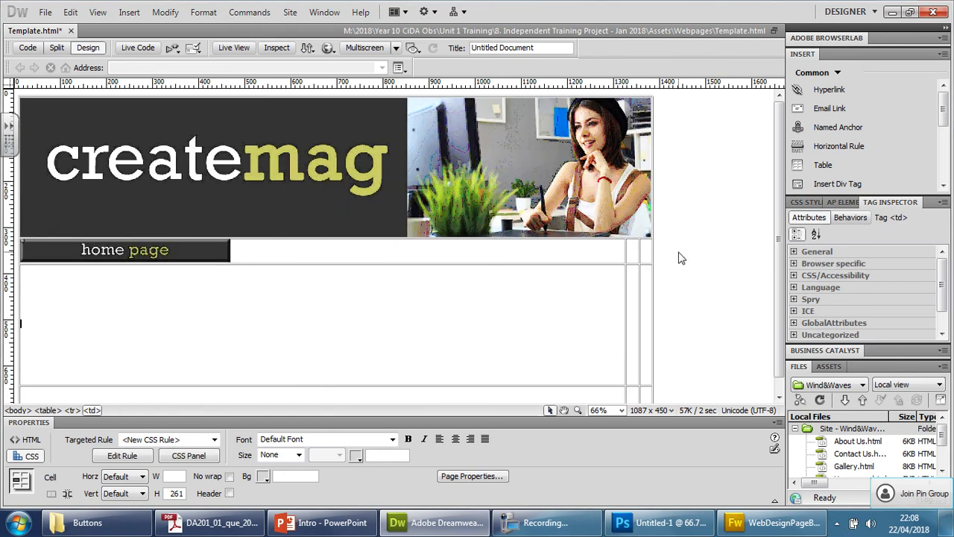
Narrow the table's first column to fit the width of the home page button.
drag(627, 247, 234, 277)
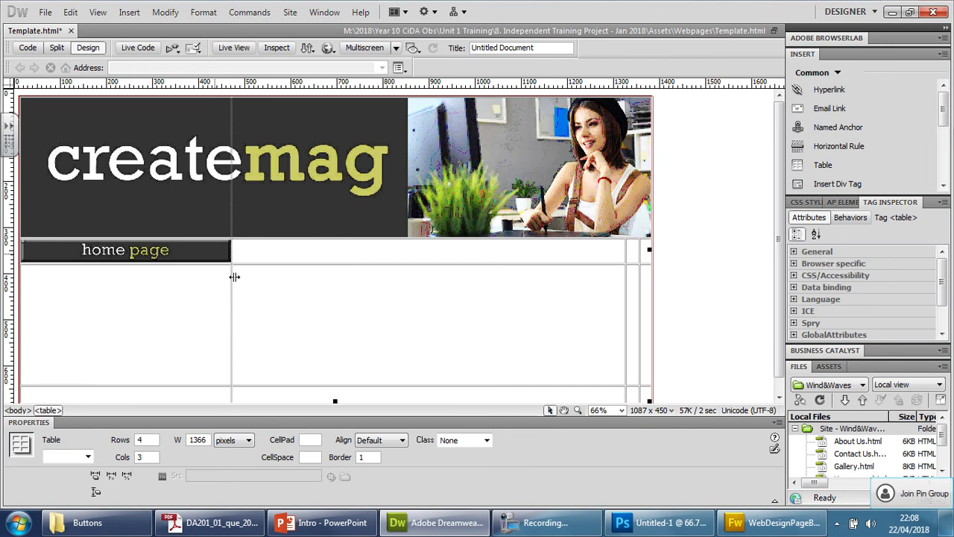
click(232, 252)
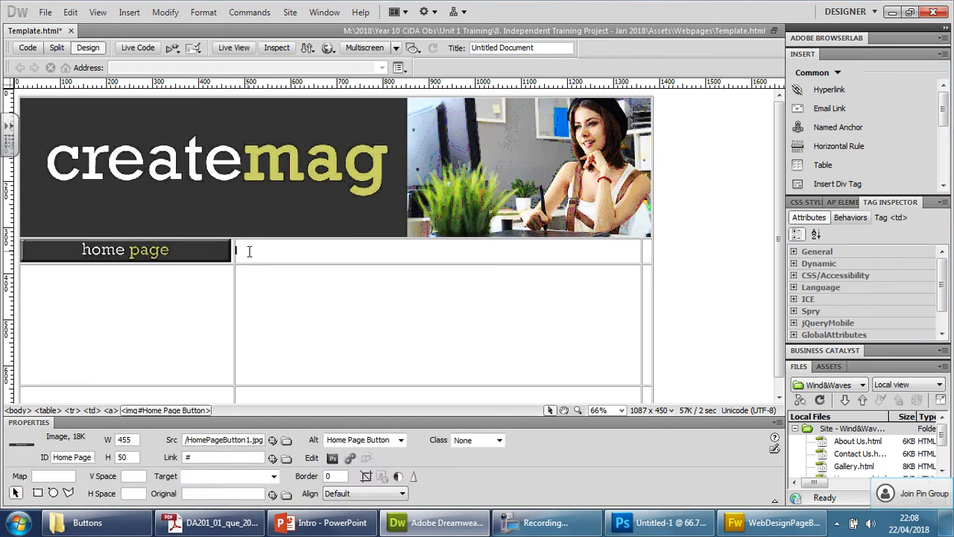
click(234, 251)
click(233, 250)
Start a rollover image in the second navigation cell with the dark web design page button as original, without copying it to the site root.
click(298, 257)
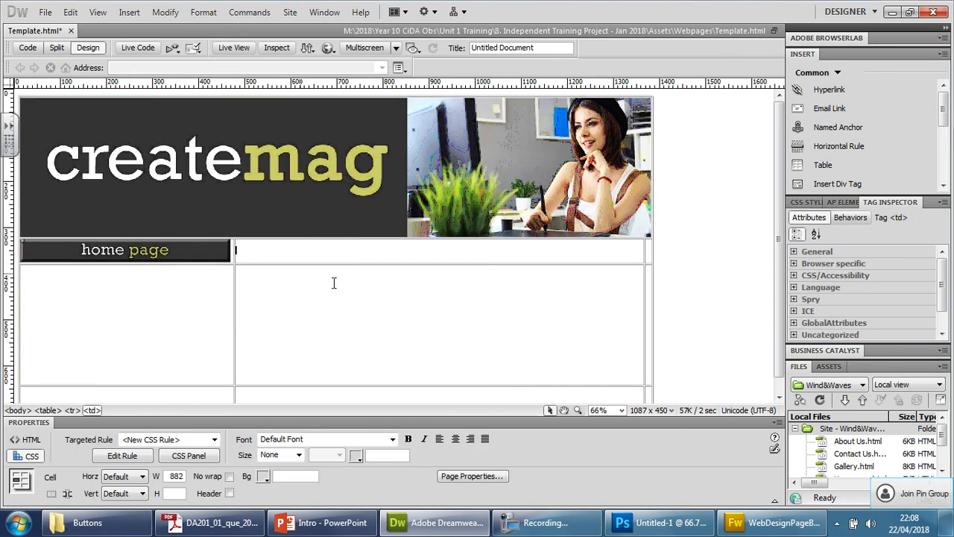
click(129, 12)
mouse_move(278, 59)
click(356, 74)
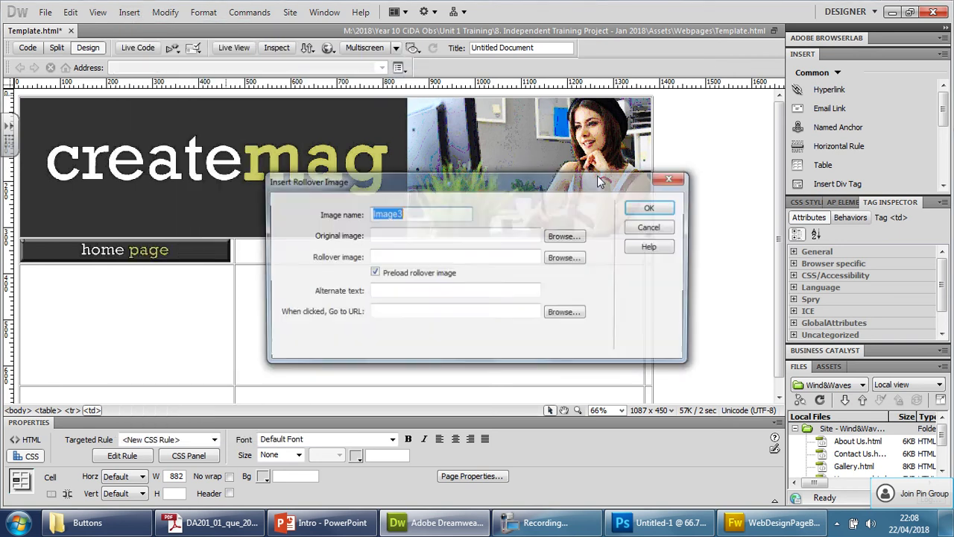
click(566, 235)
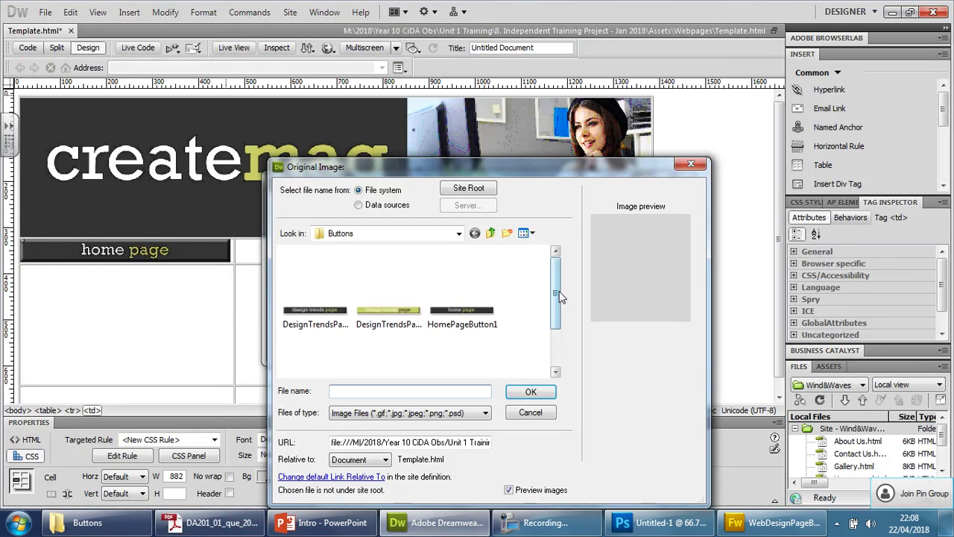
scroll(560, 296, down, 2)
click(389, 327)
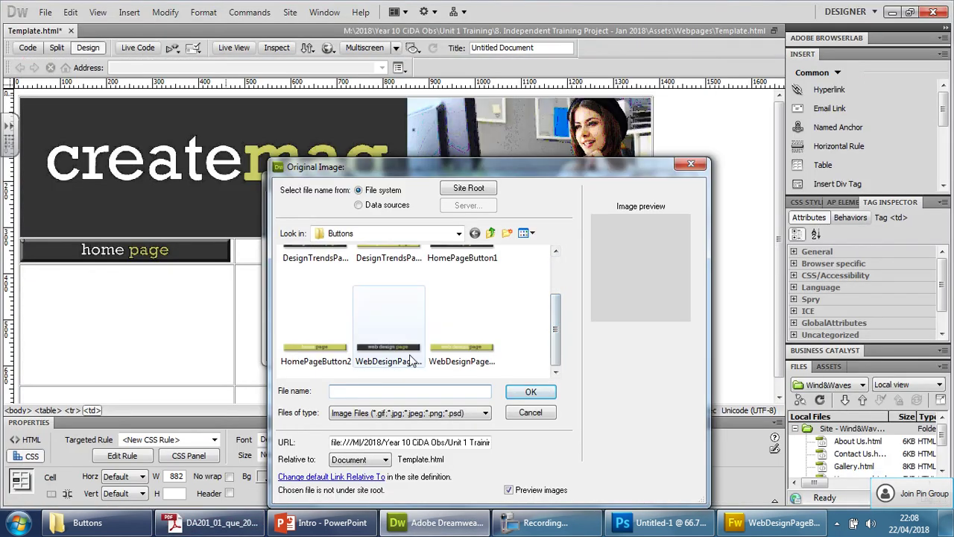
click(529, 393)
click(505, 317)
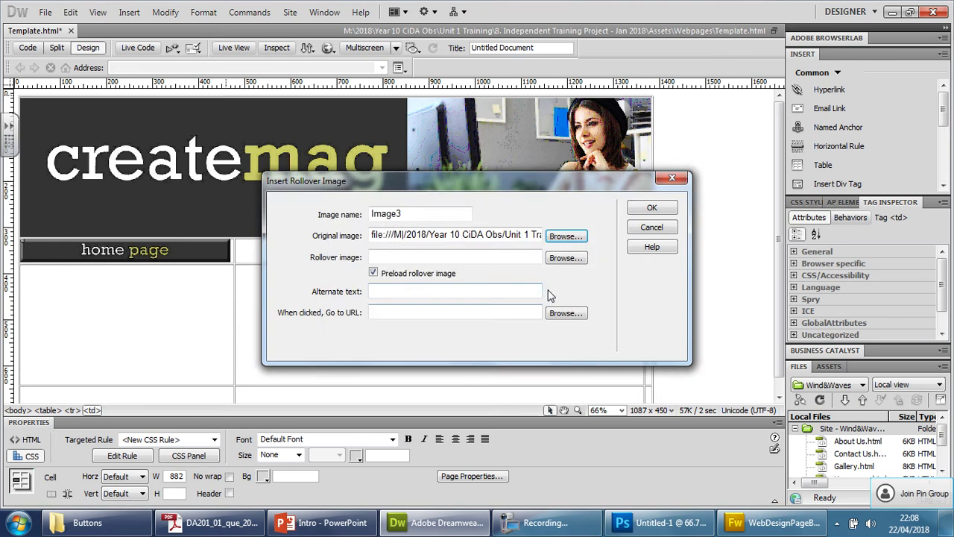
Set the light green web design page button from the Buttons folder as the rollover image, without copying it to the site root.
click(567, 260)
scroll(521, 313, down, 2)
click(462, 328)
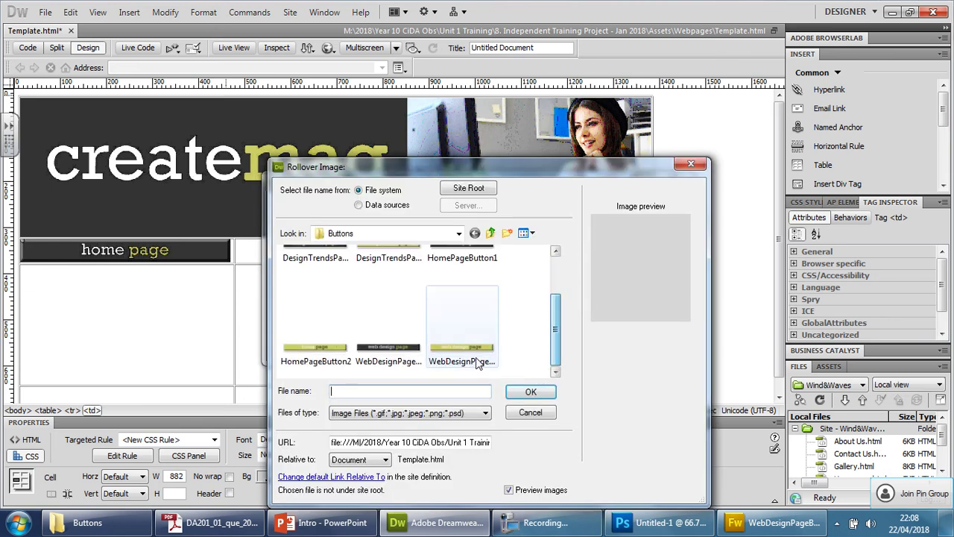
click(530, 391)
click(525, 325)
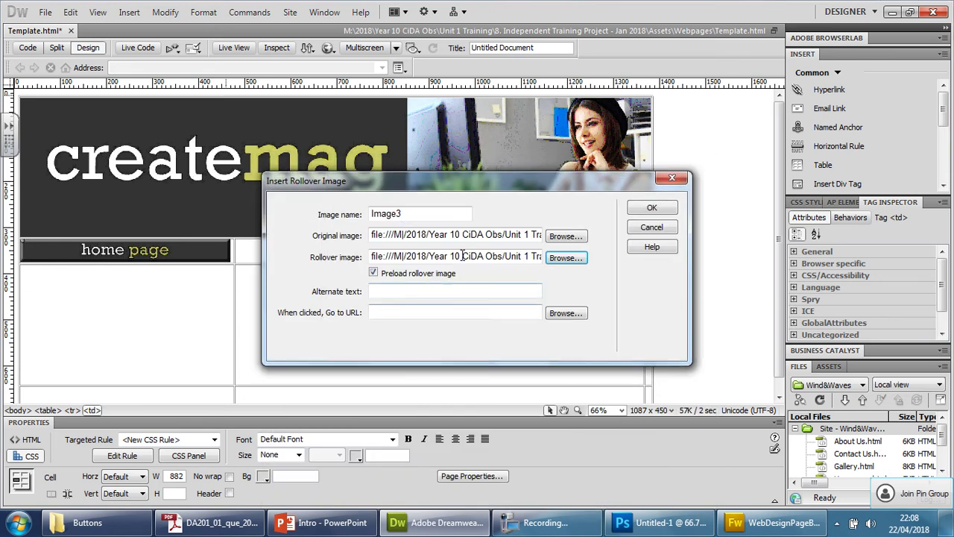
Insert the rollover as "Web Design Page Button" with the same alternate text, and narrow the second column to fit the button.
drag(438, 214, 366, 213)
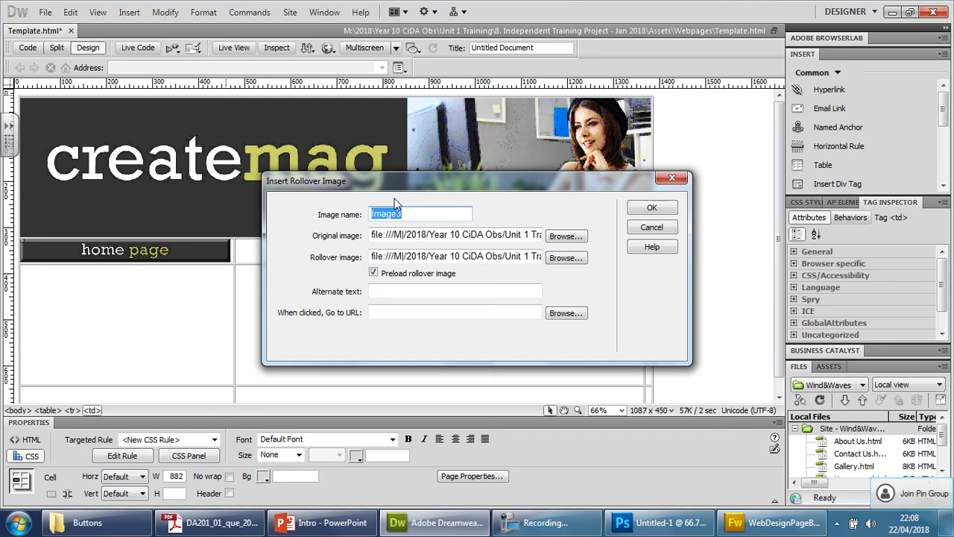
text(Web Design Page Button)
drag(468, 213, 365, 215)
key(ctrl+c)
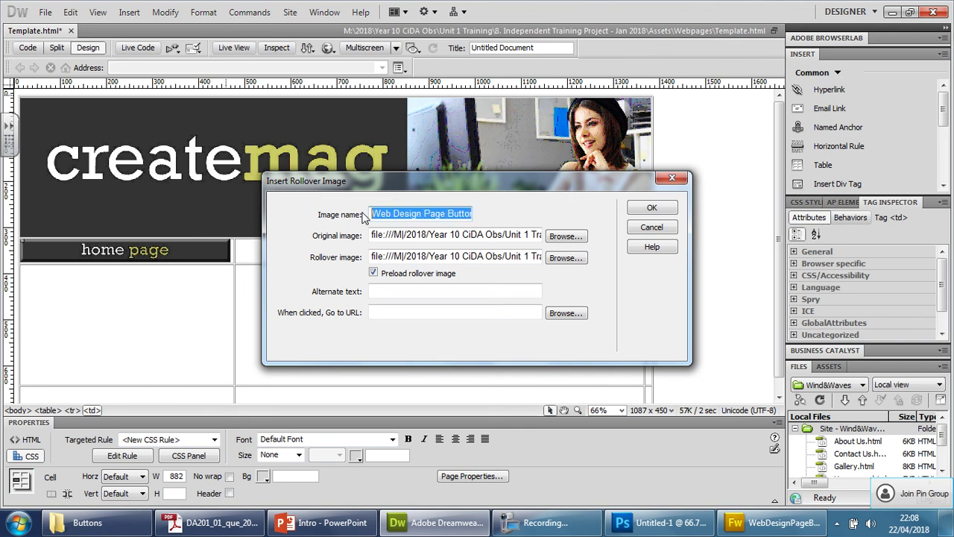
click(427, 291)
key(ctrl+v)
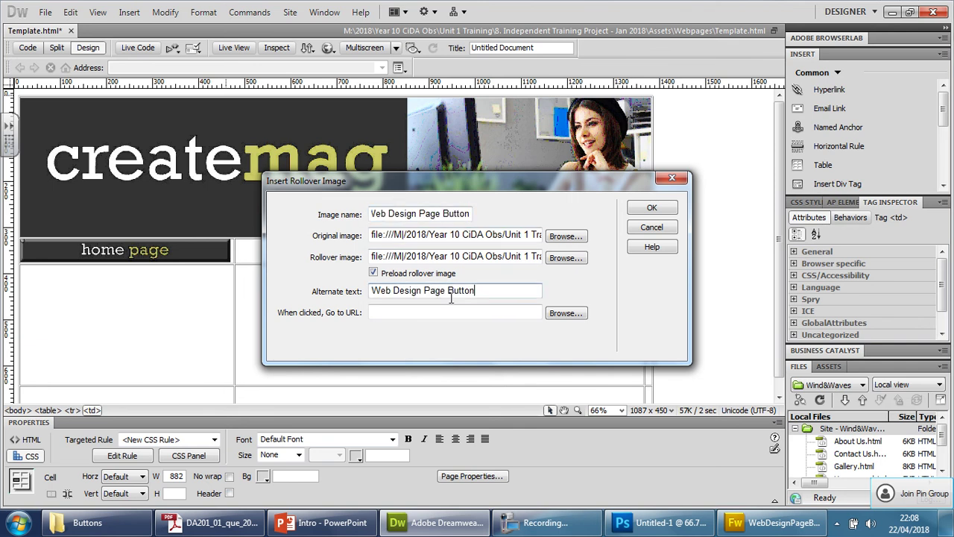
click(647, 208)
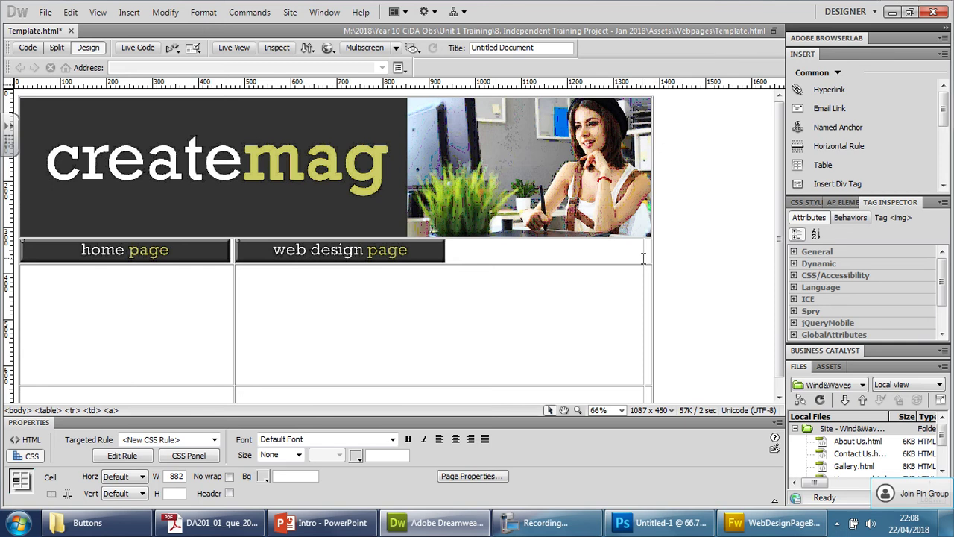
drag(645, 257, 449, 253)
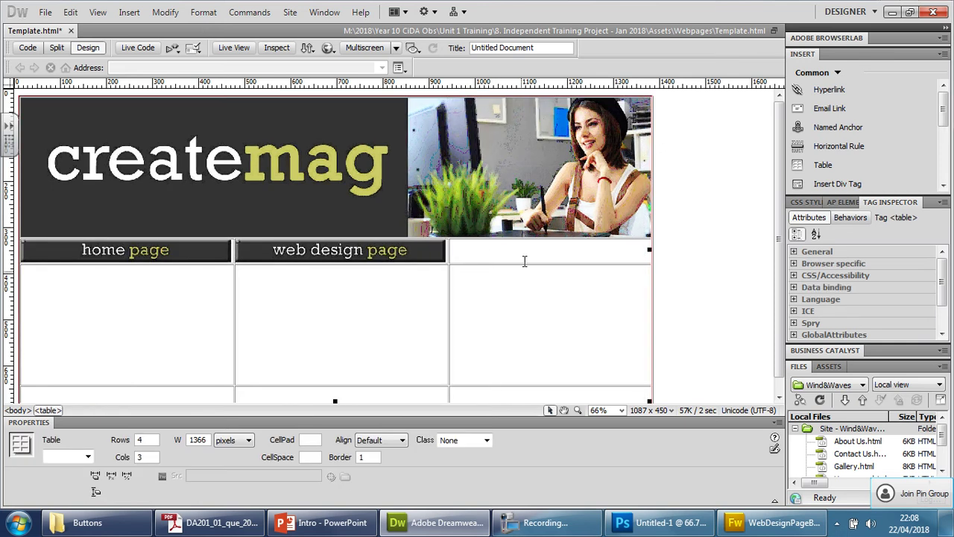
Start a rollover image in the third navigation cell with DesignTrendsPageButton1 as original, without copying it to the site root.
click(129, 12)
mouse_move(192, 60)
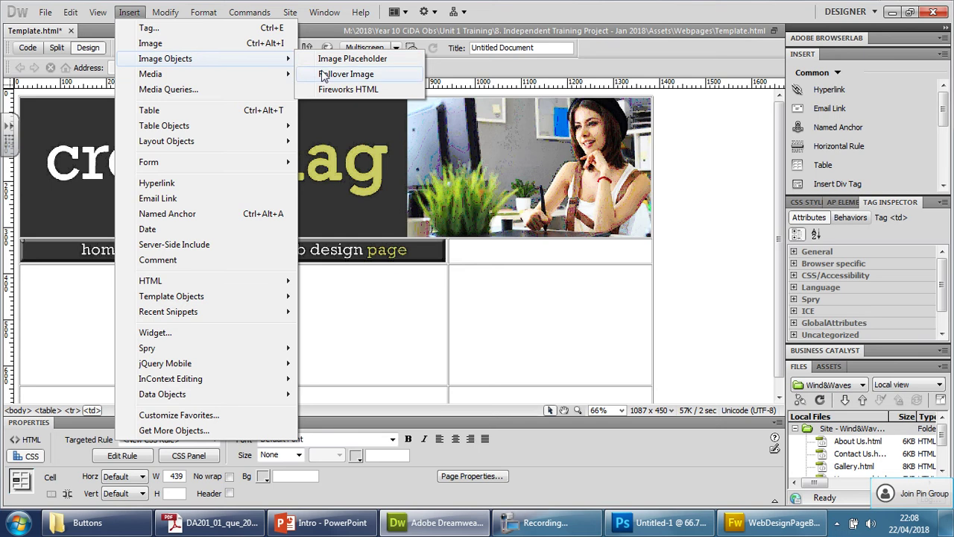
click(347, 73)
click(574, 237)
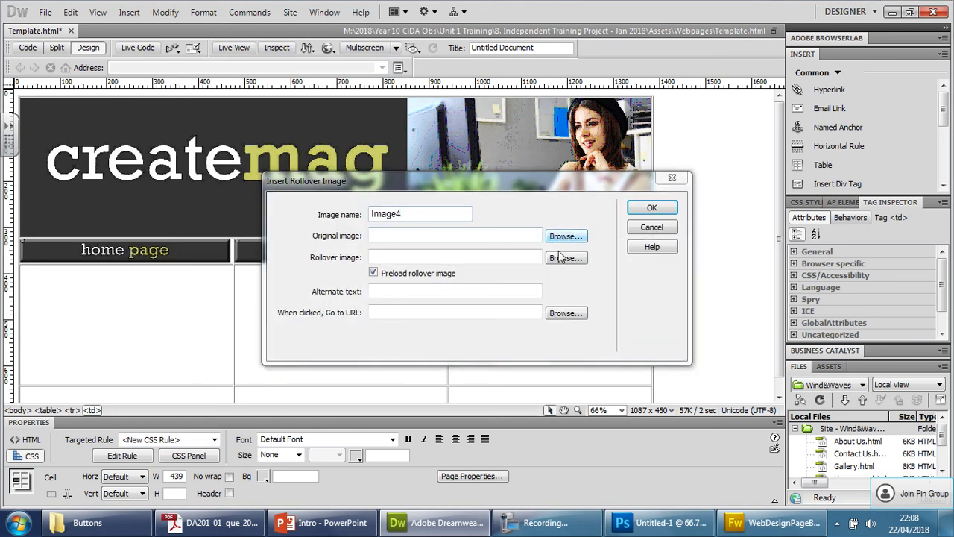
click(315, 298)
click(531, 391)
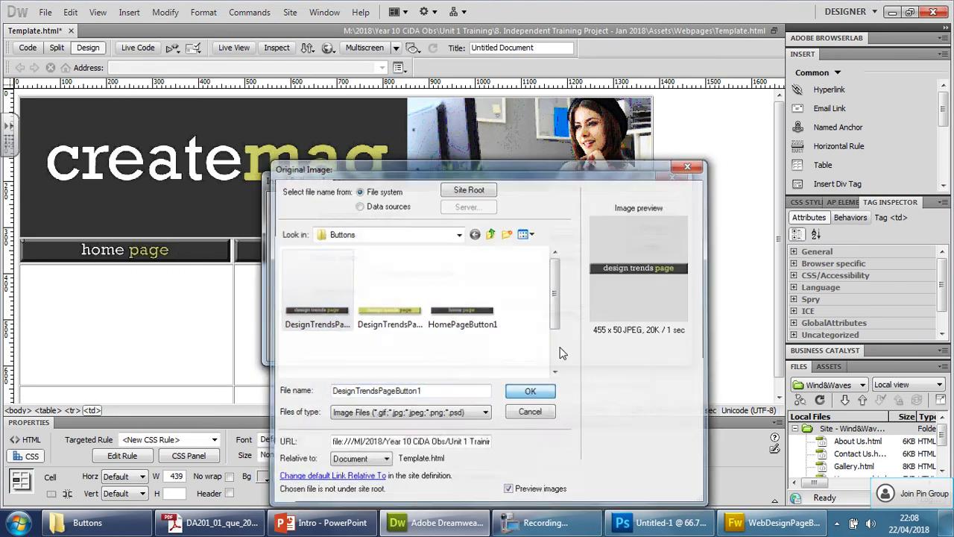
click(544, 318)
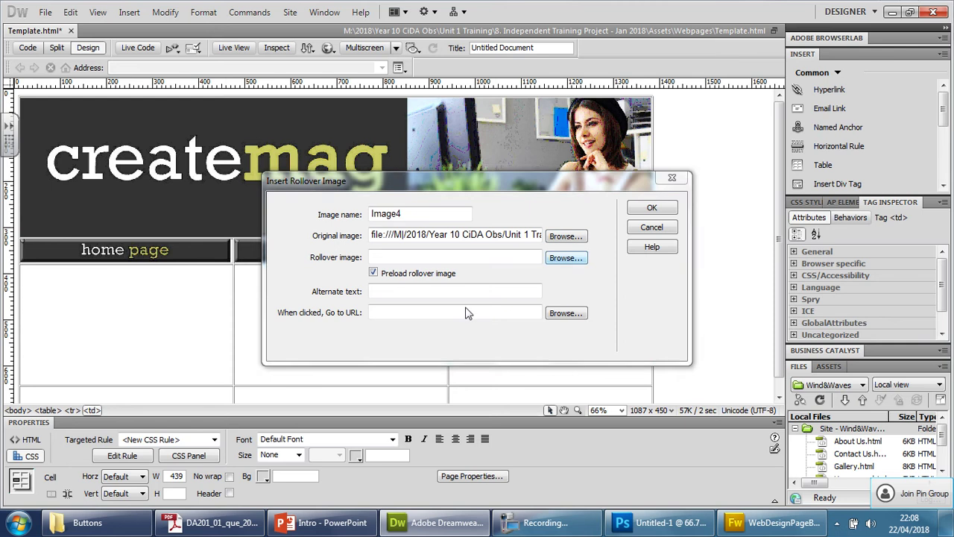
Set the light green design trends page button as the rollover image, without copying it to the site root.
click(570, 258)
click(388, 294)
click(531, 392)
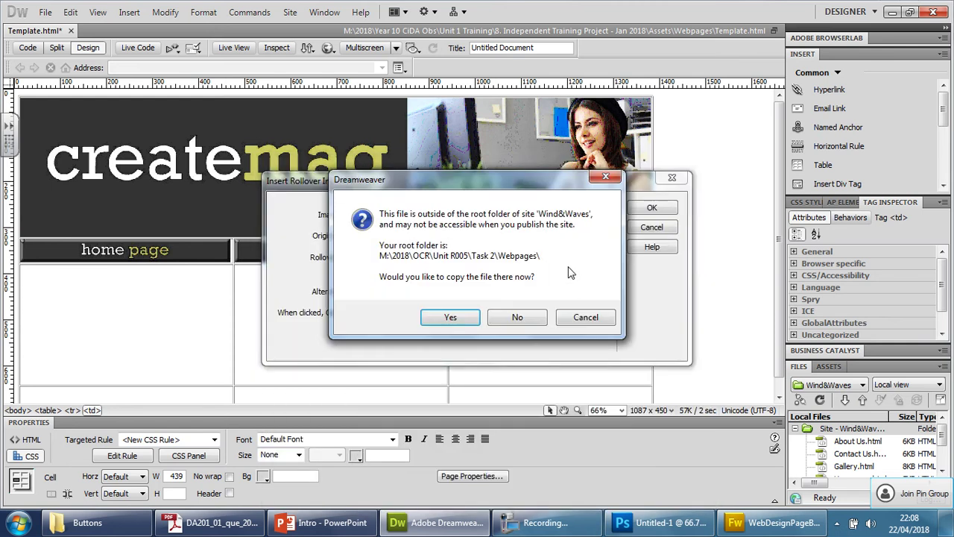
click(536, 318)
Name the rollover image "Design Trends Page Button", give it the same alternate text, and insert it.
click(412, 214)
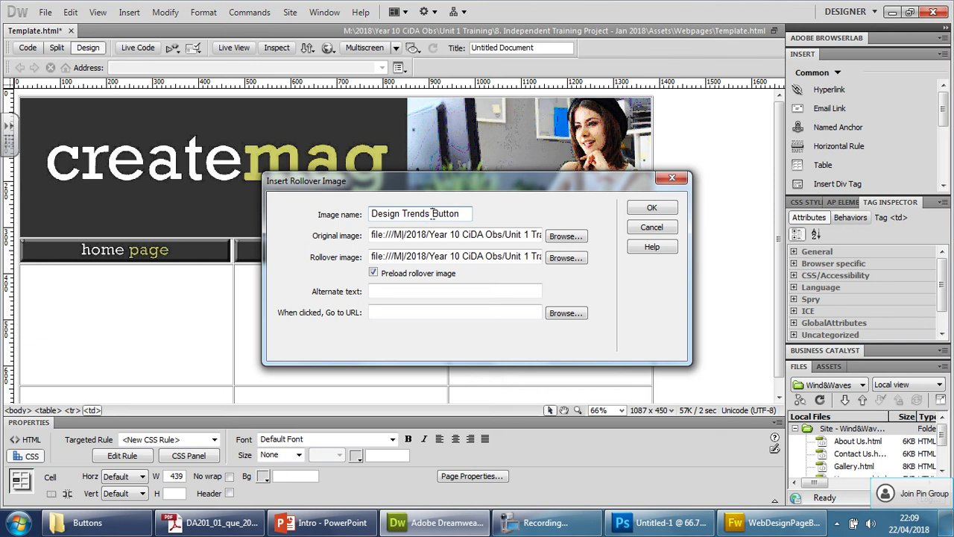
key(ctrl+a)
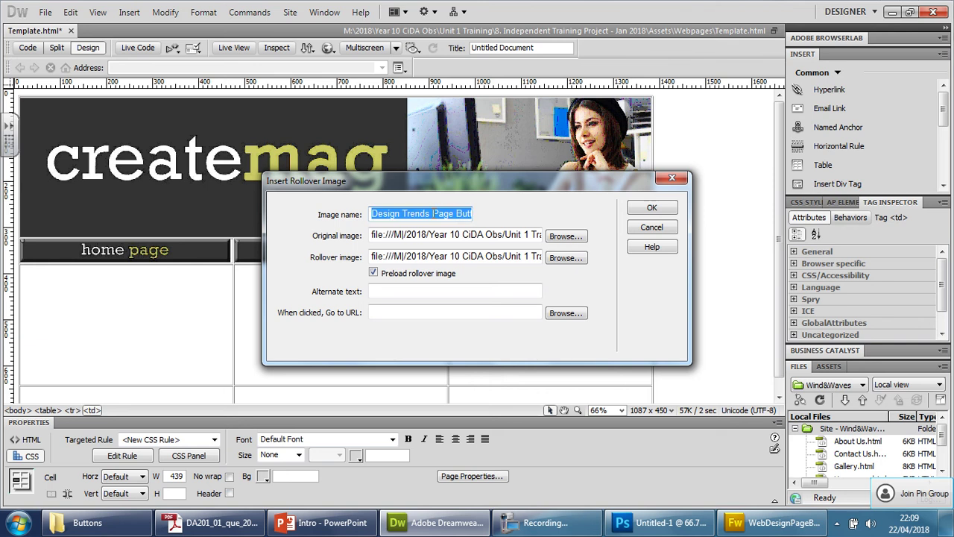
key(ctrl+c)
click(410, 290)
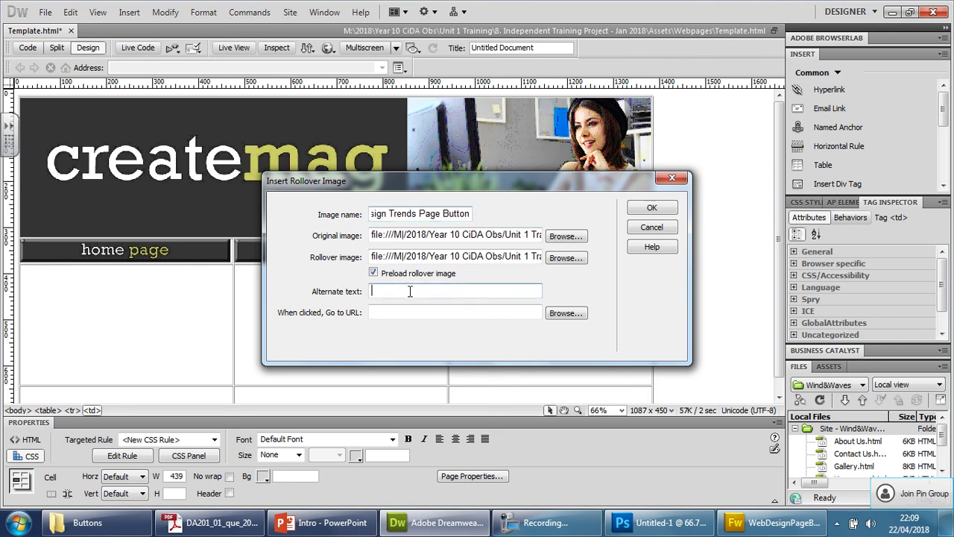
key(ctrl+v)
click(653, 208)
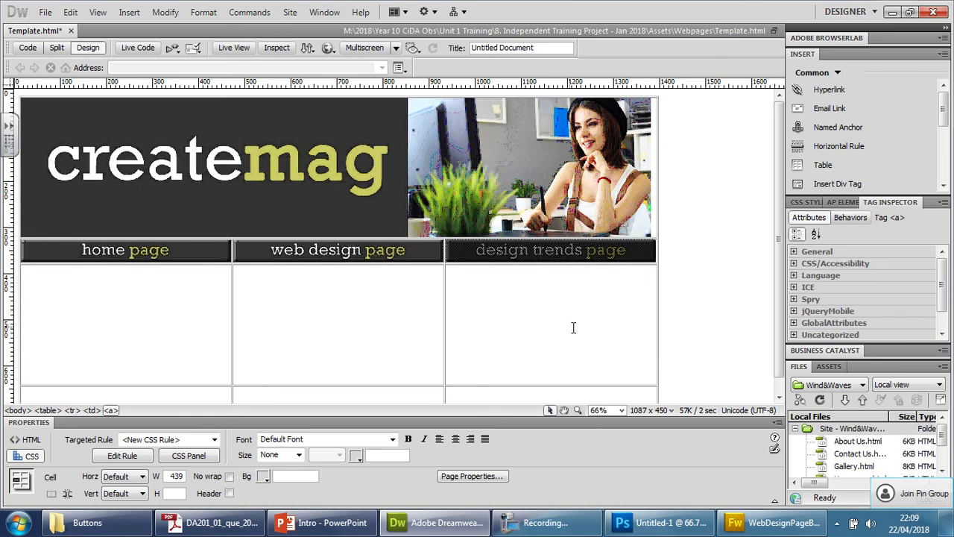
Merge the three navigation row cells into one so the buttons sit side by side.
click(657, 247)
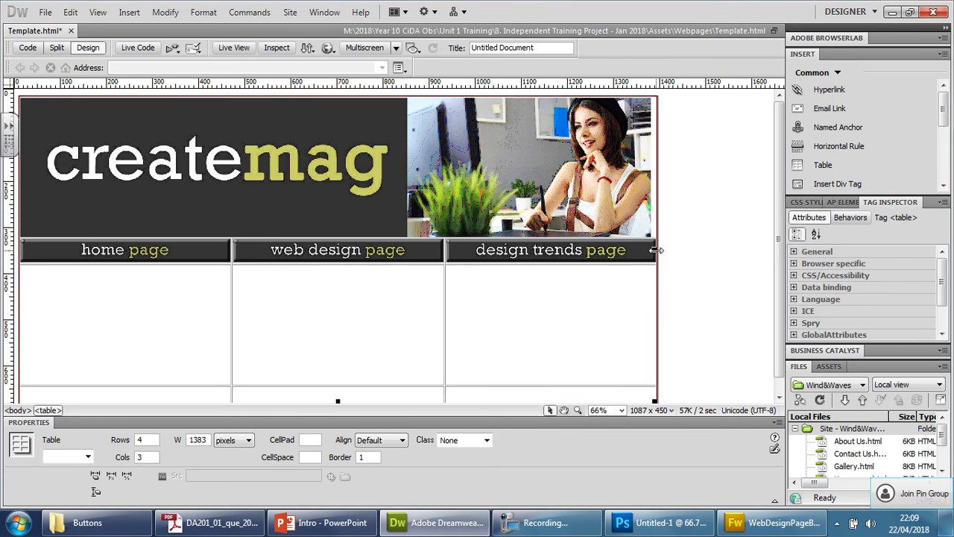
drag(655, 249, 212, 249)
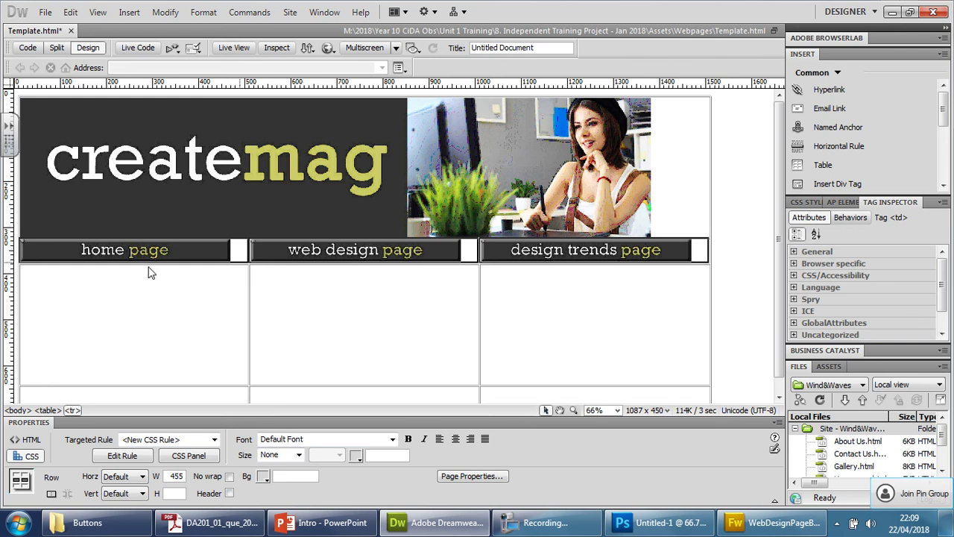
right_click(708, 254)
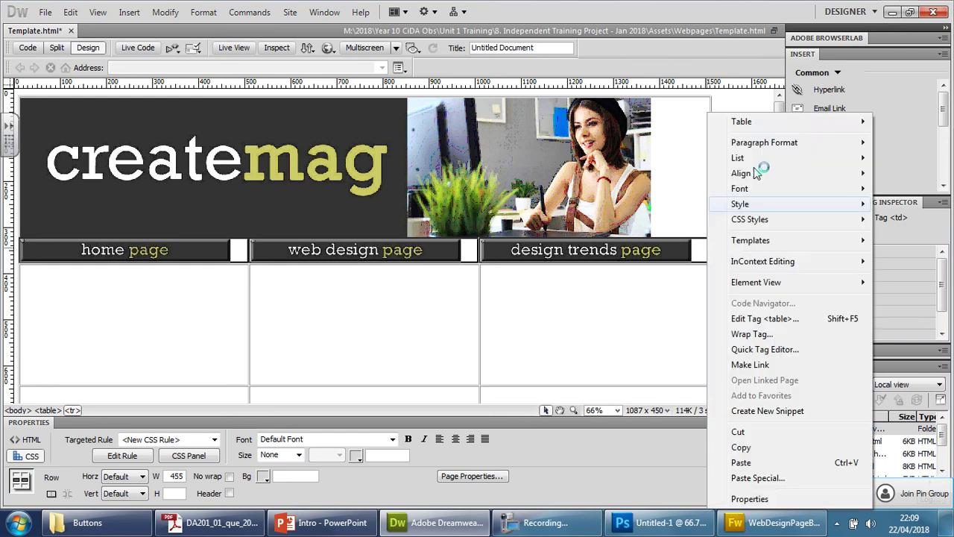
mouse_move(770, 122)
click(566, 143)
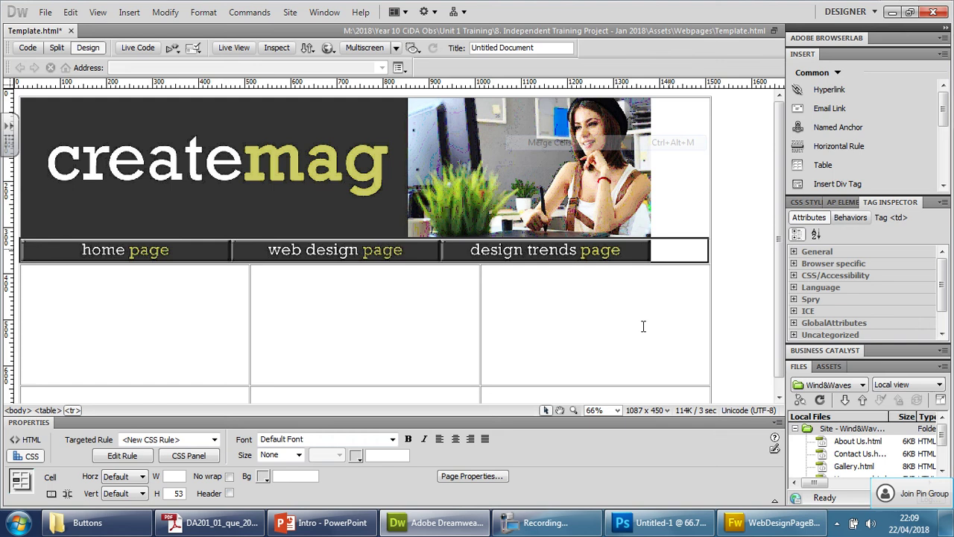
click(604, 351)
Narrow the table to the width of the createmag banner and save the page.
click(710, 241)
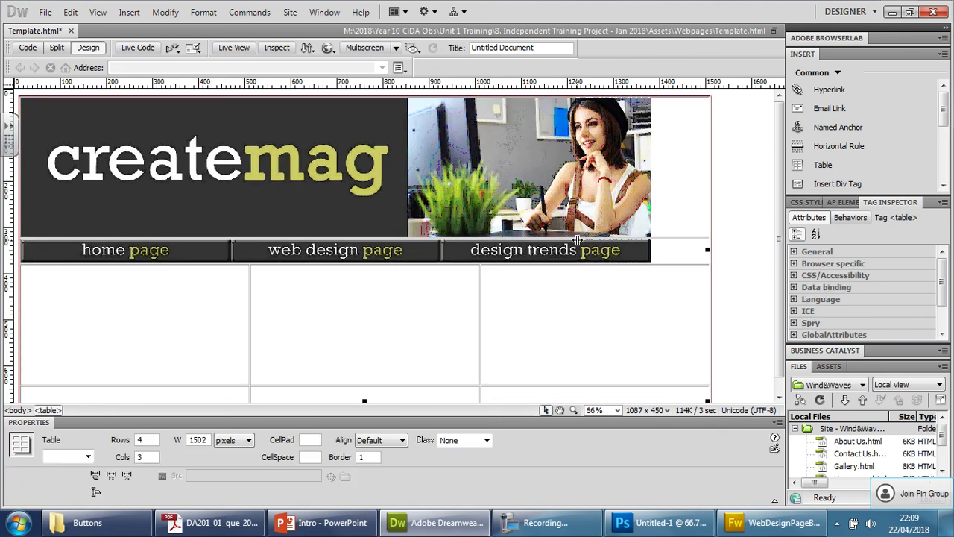
drag(710, 241, 652, 246)
click(431, 341)
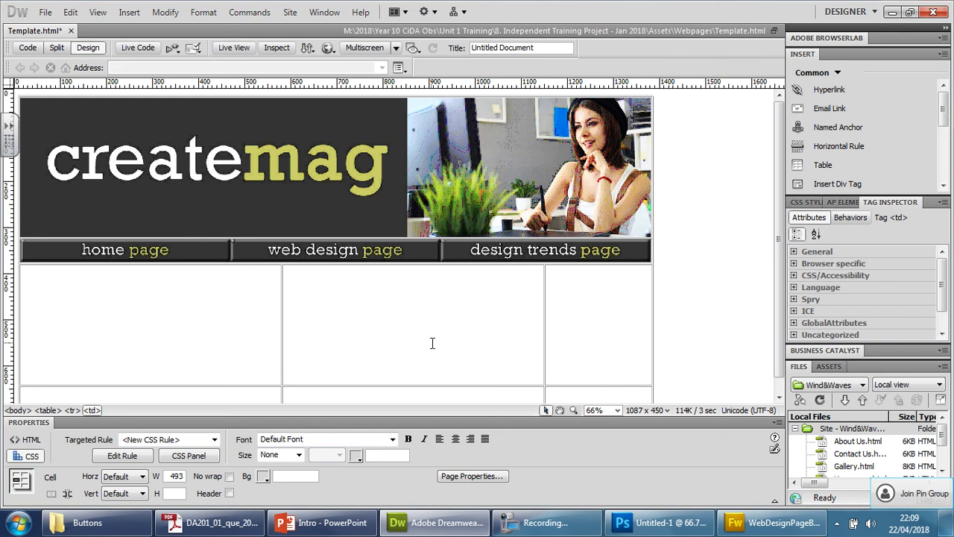
drag(431, 342, 430, 351)
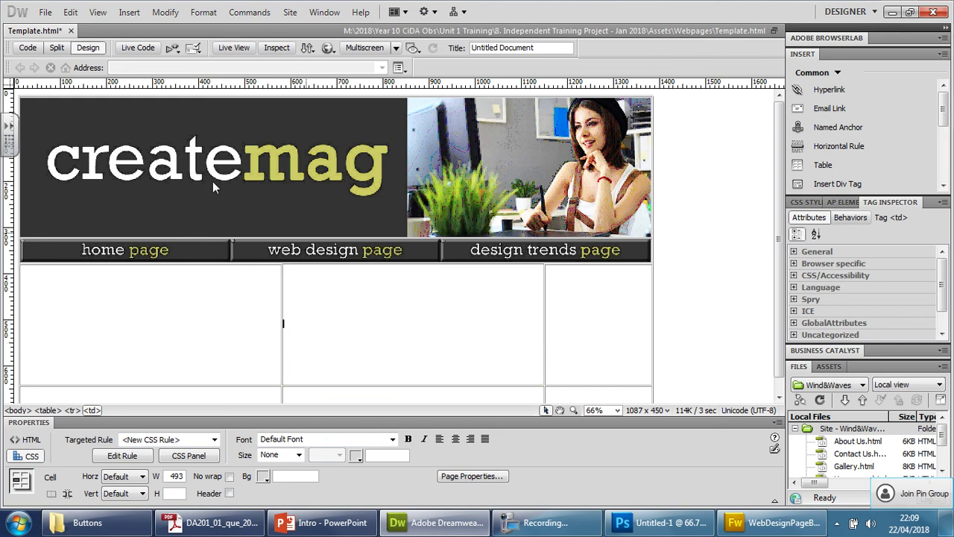
click(46, 12)
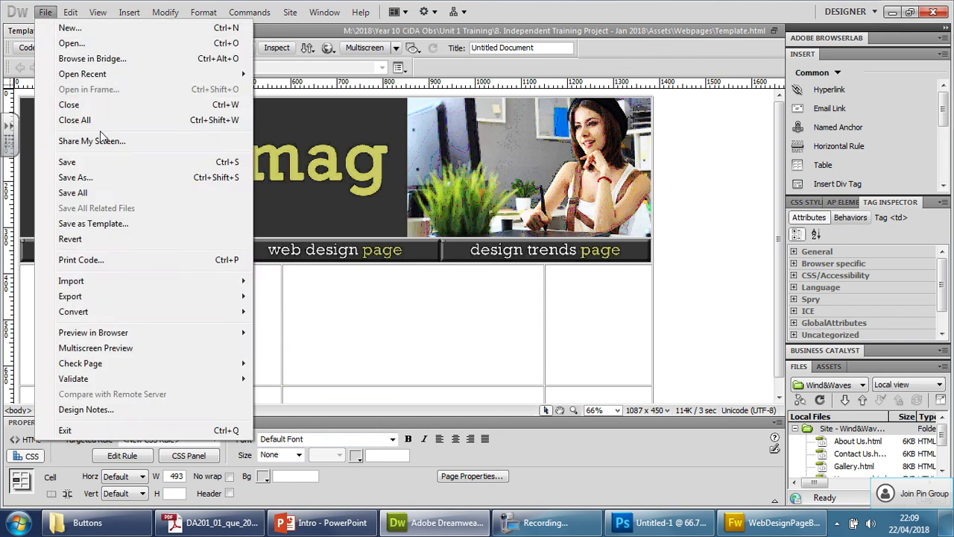
click(94, 160)
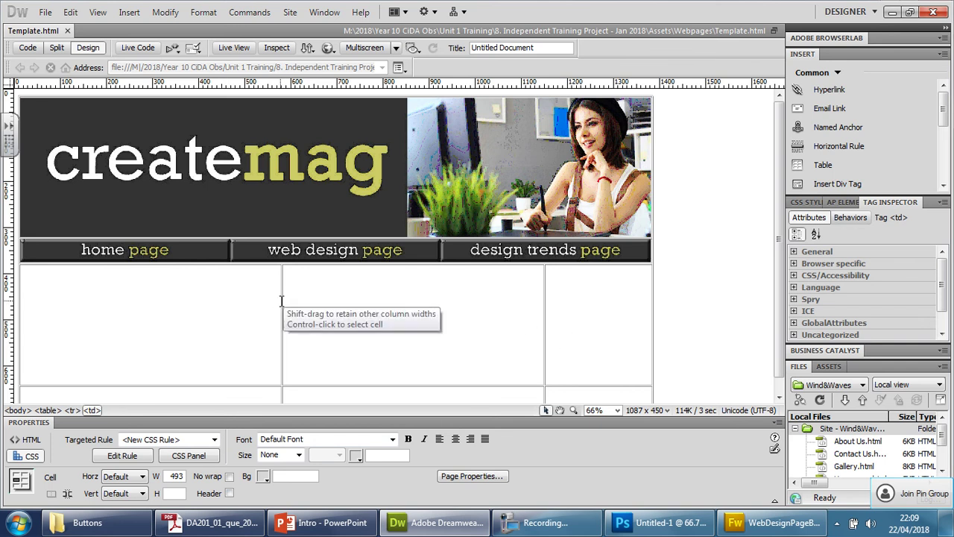
Align the two column borders below the navigation row with the edges of the web design page button.
drag(282, 300, 233, 303)
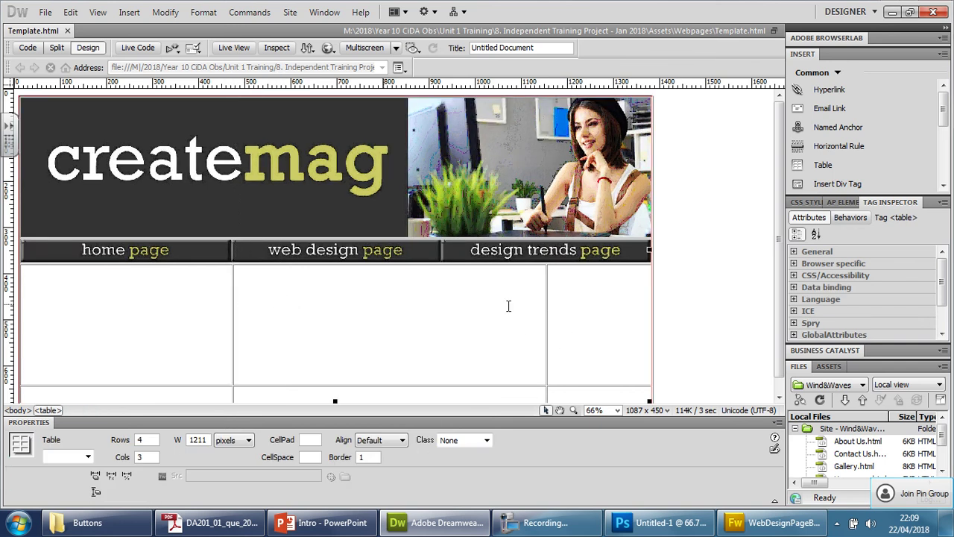
drag(546, 304, 440, 301)
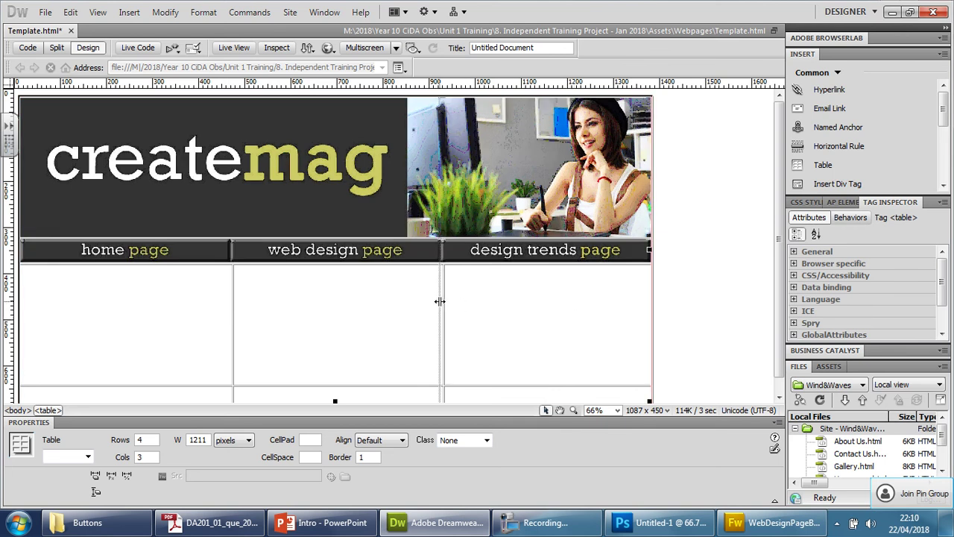
click(243, 300)
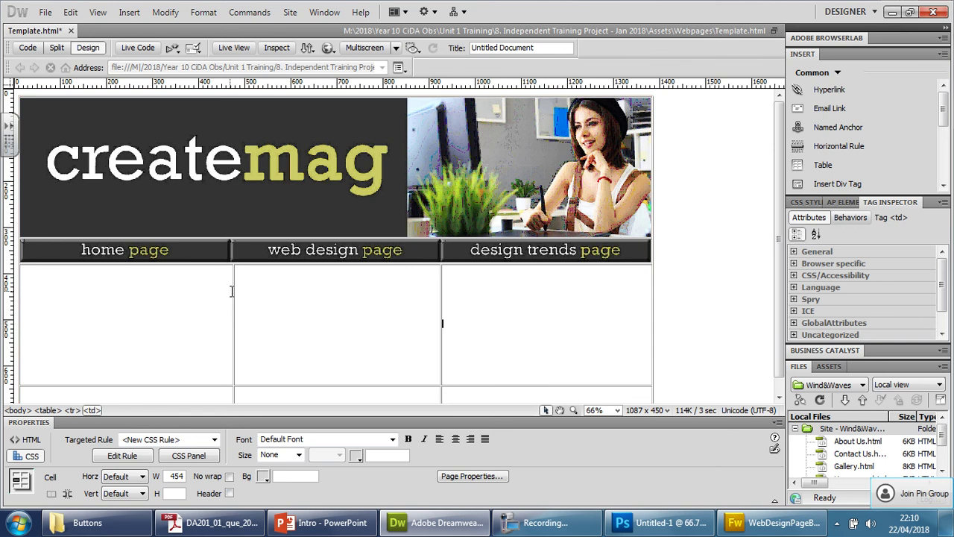
drag(230, 290, 229, 291)
drag(229, 291, 231, 290)
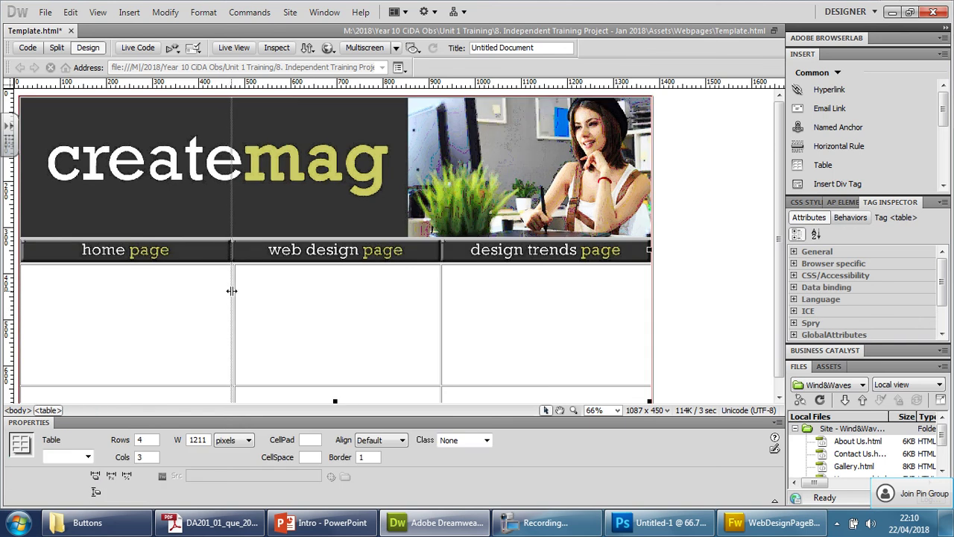
click(519, 298)
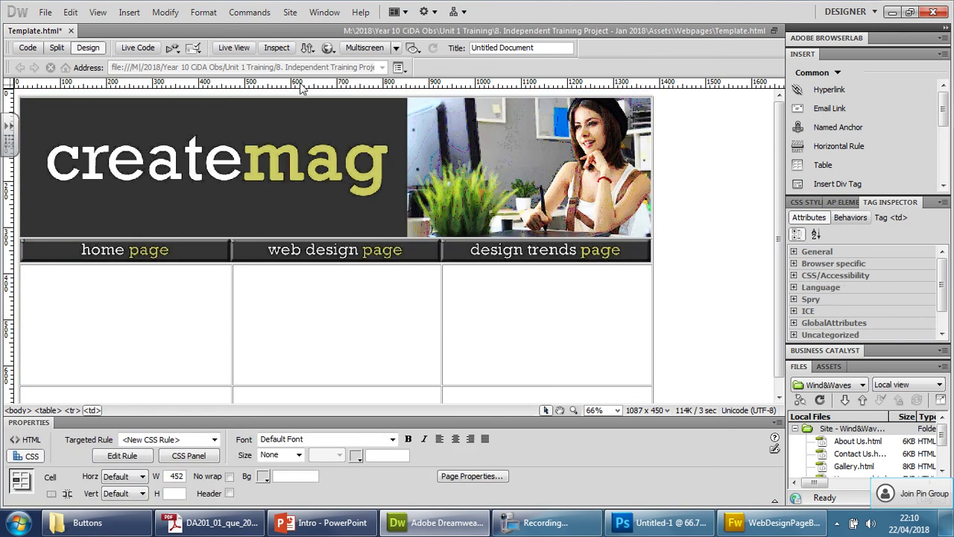
Preview the template page in Chrome and check the banner and navigation buttons in full-screen view.
click(334, 50)
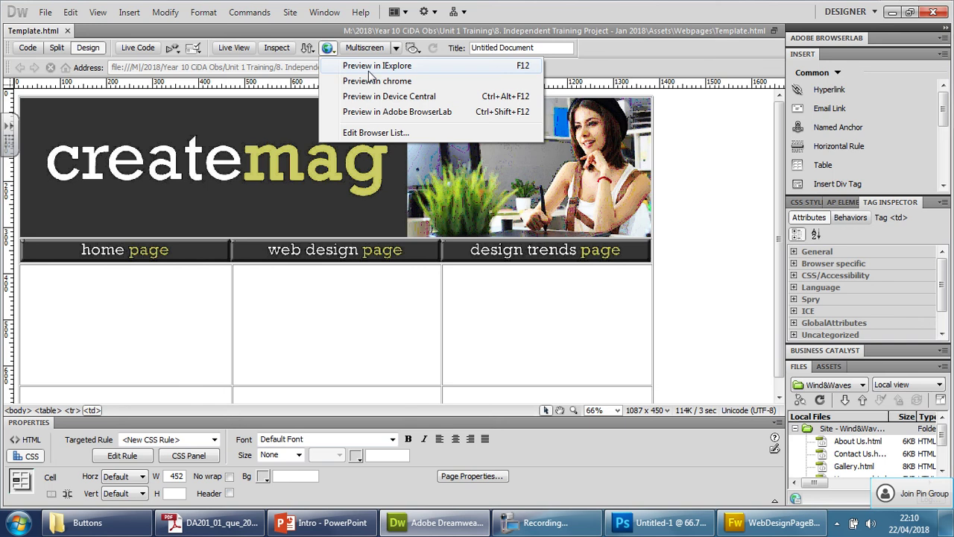
click(373, 81)
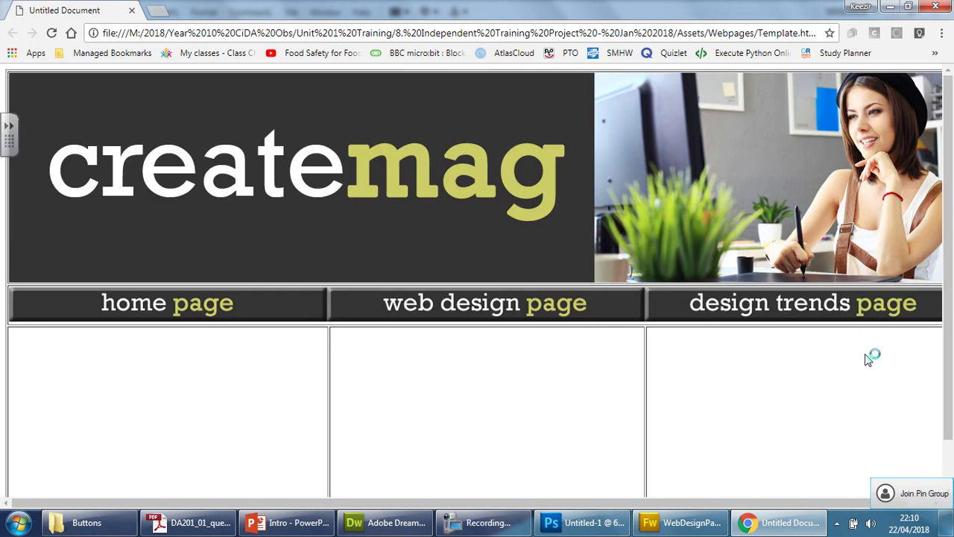
key(F11)
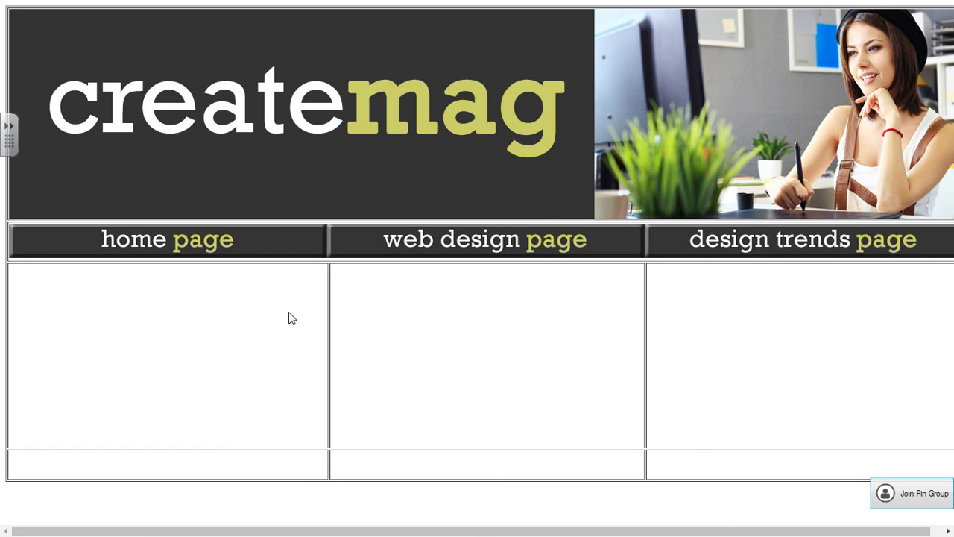
key(F11)
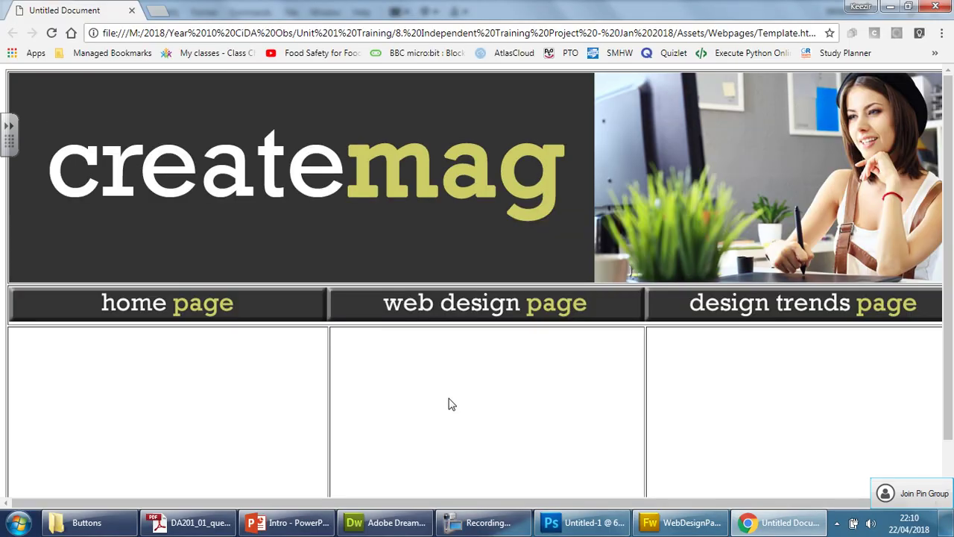